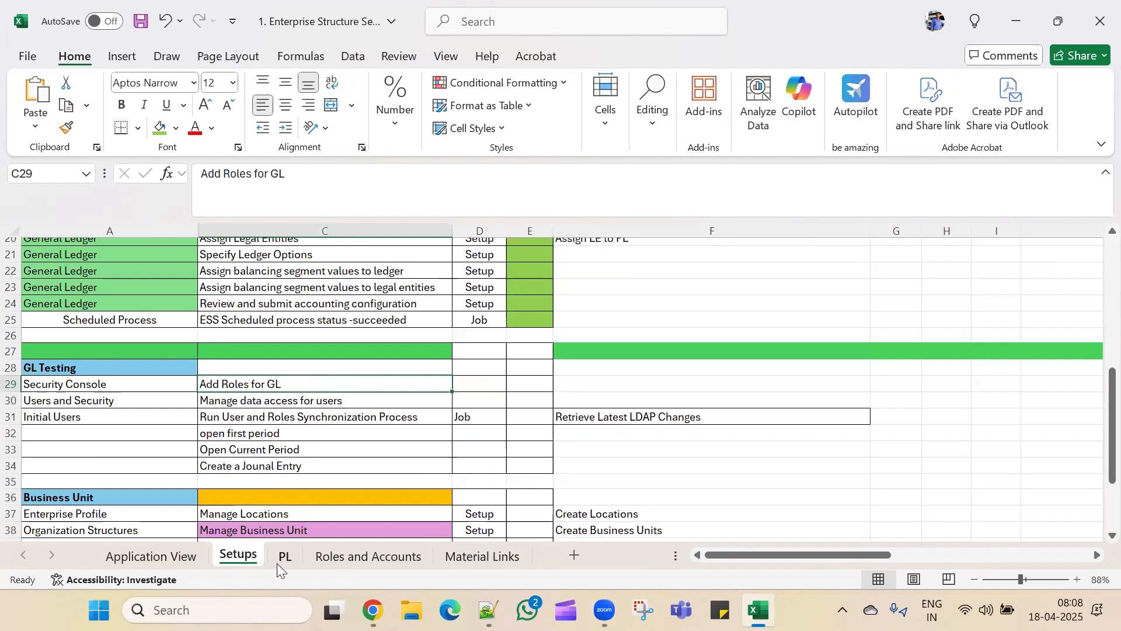
Examine the implementation roles and the GL roles with their codes in the Roles and Accounts sheet
{"action": "left_click", "coordinate": [321, 558]}
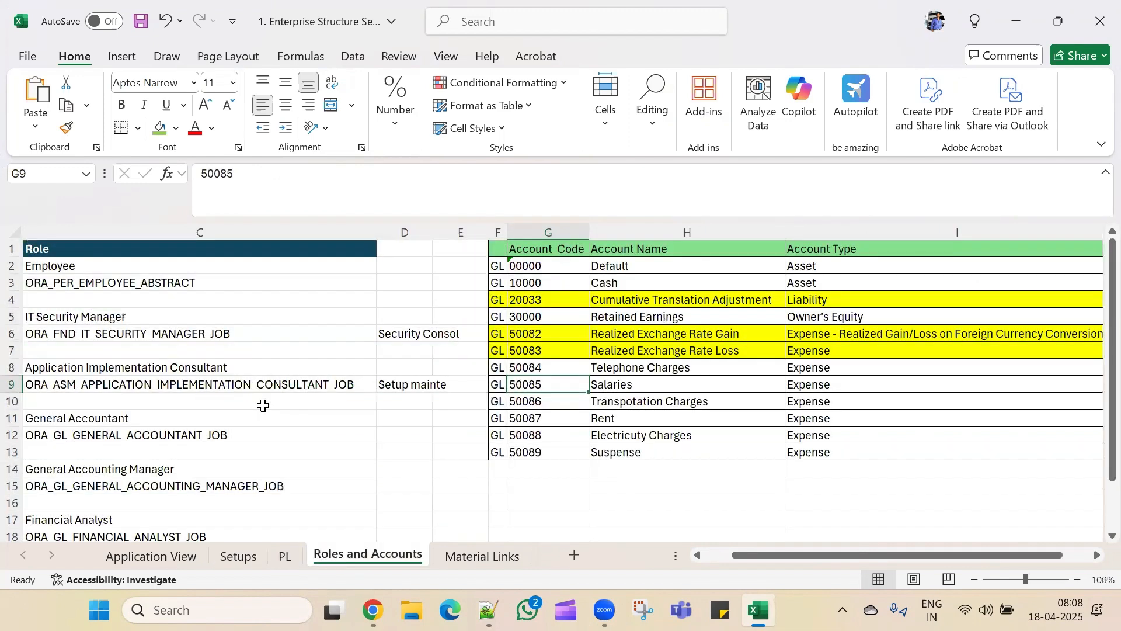
{"action": "left_click_drag", "start_coordinate": [753, 556], "coordinate": [686, 563]}
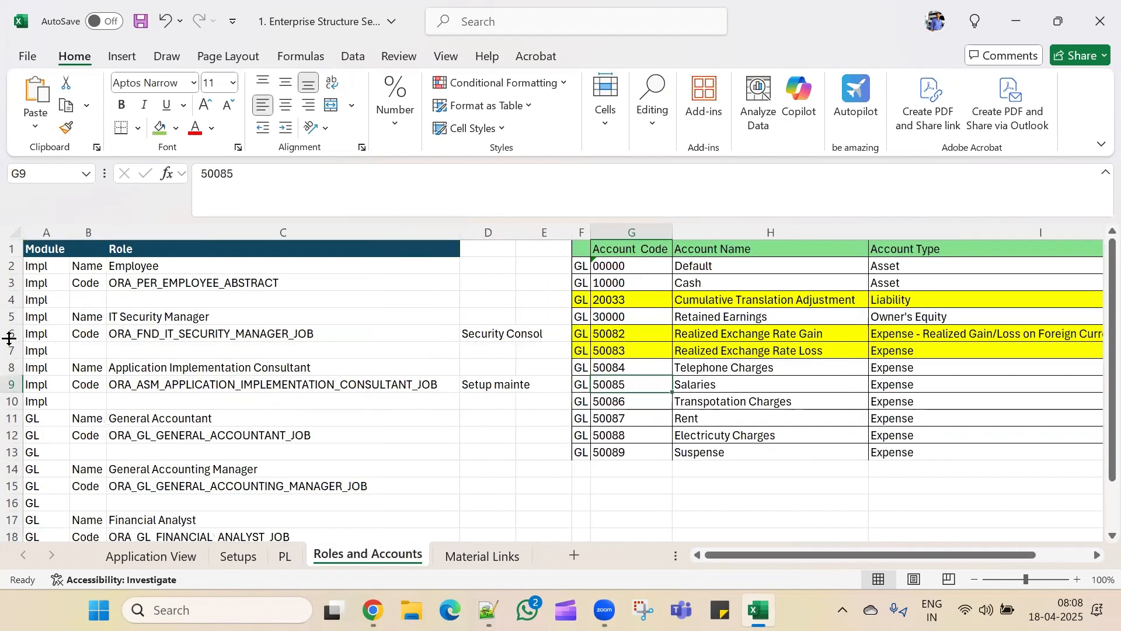
{"action": "left_click_drag", "start_coordinate": [46, 266], "coordinate": [181, 401]}
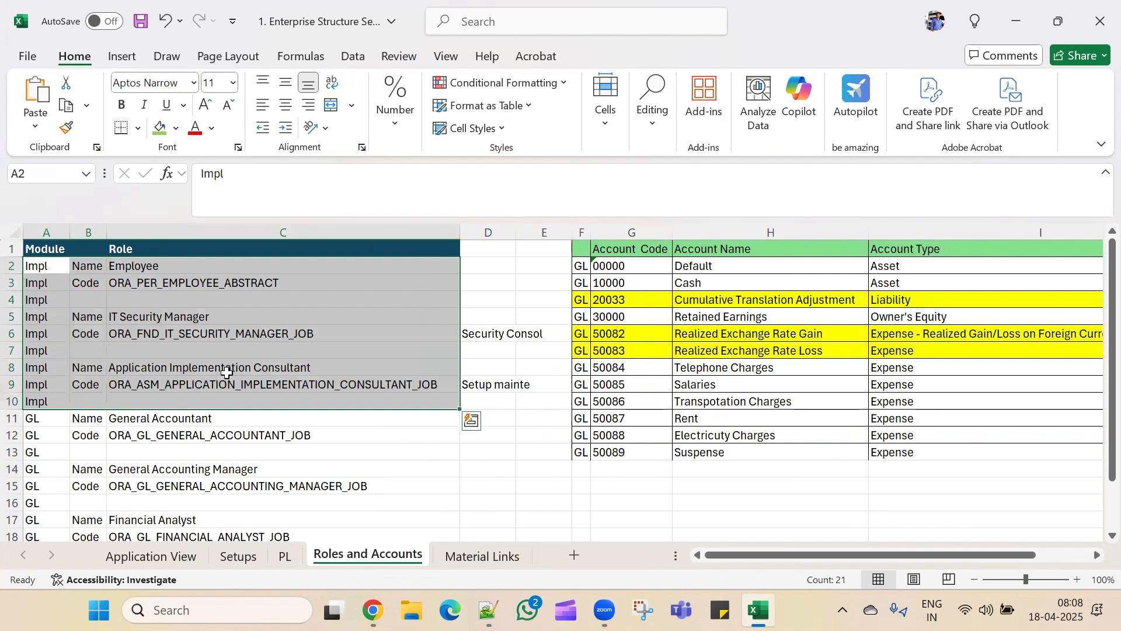
{"action": "scroll", "coordinate": [227, 373], "scroll_direction": "down", "scroll_amount": 2}
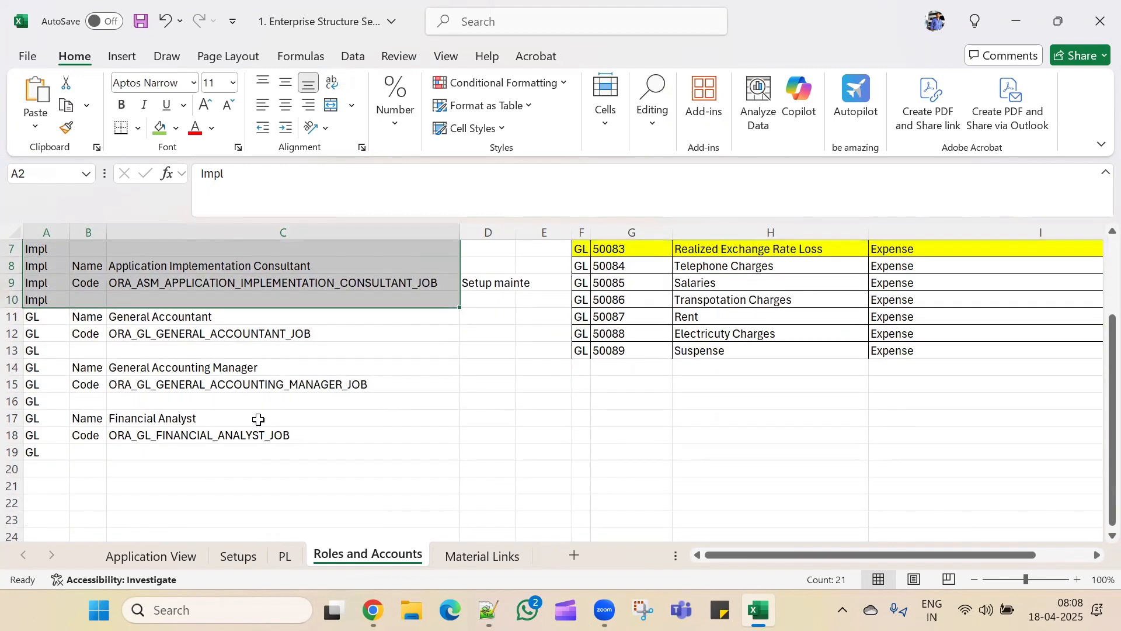
{"action": "left_click", "coordinate": [462, 439]}
{"action": "left_click_drag", "start_coordinate": [33, 317], "coordinate": [222, 452]}
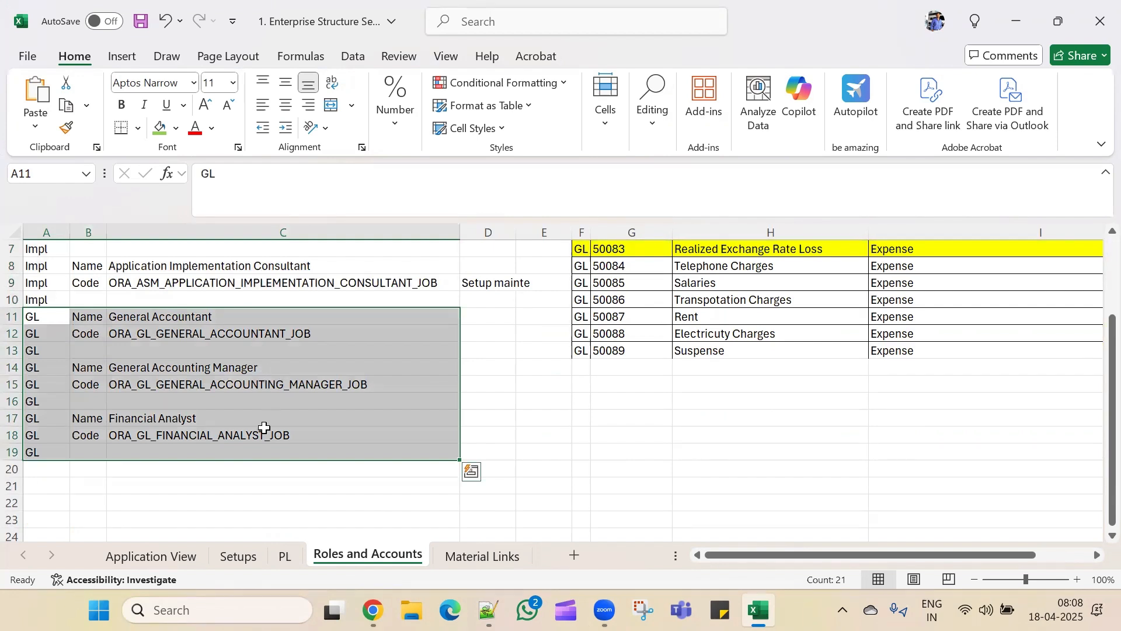
{"action": "left_click", "coordinate": [188, 478]}
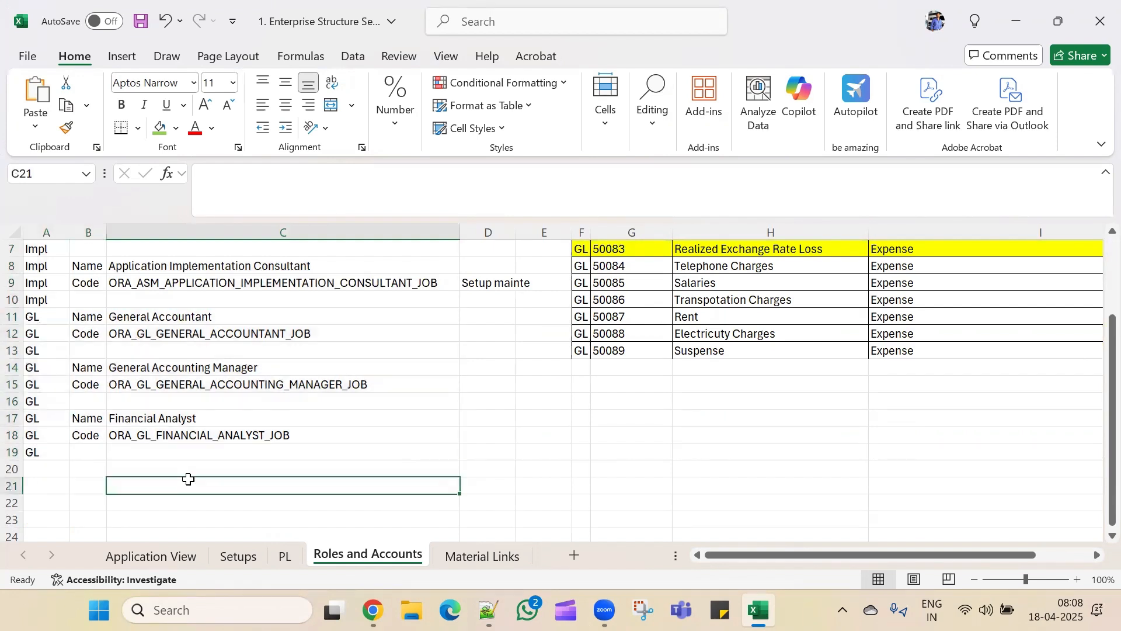
{"action": "left_click_drag", "start_coordinate": [38, 319], "coordinate": [315, 453]}
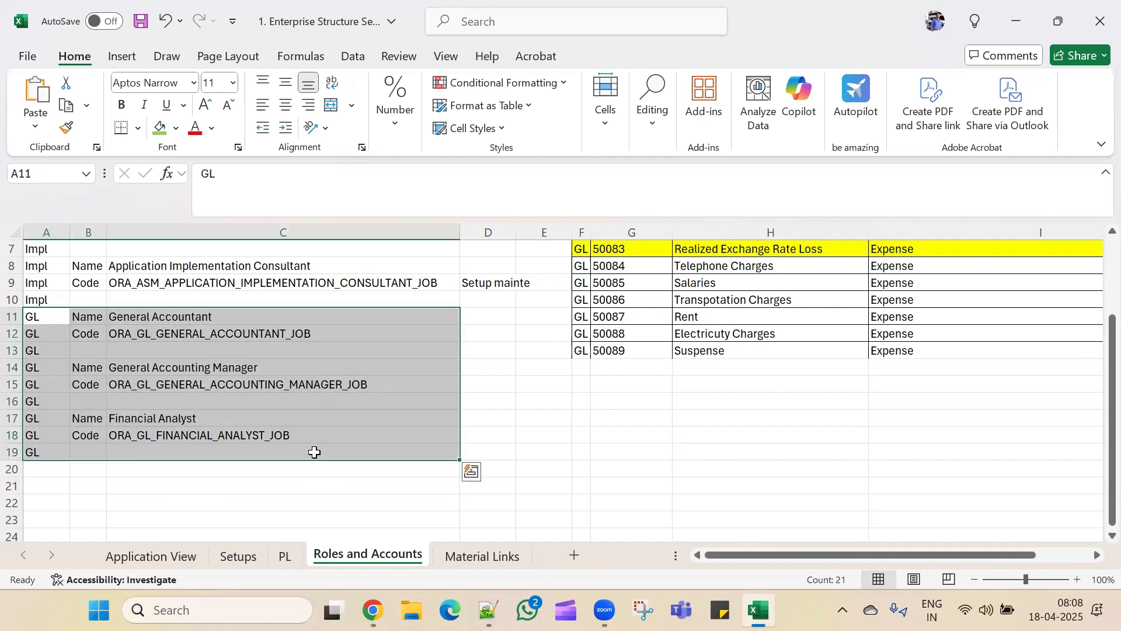
Switch to Oracle Fusion Cloud Applications in the browser and open the Security Console from the Tools group
{"action": "left_click", "coordinate": [372, 610]}
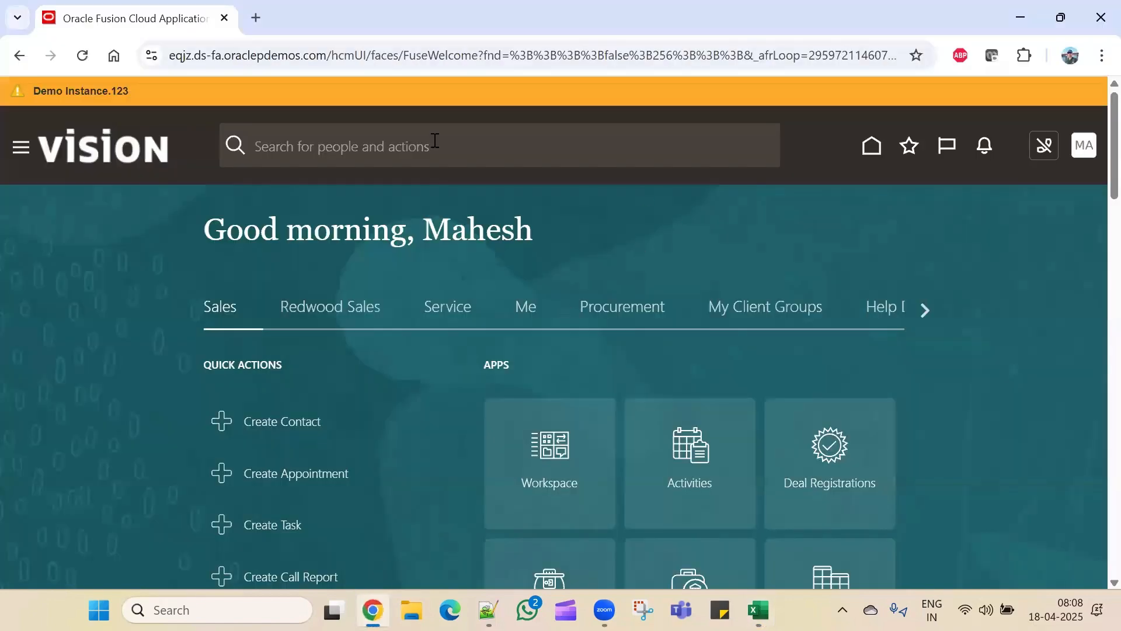
{"action": "left_click", "coordinate": [21, 148]}
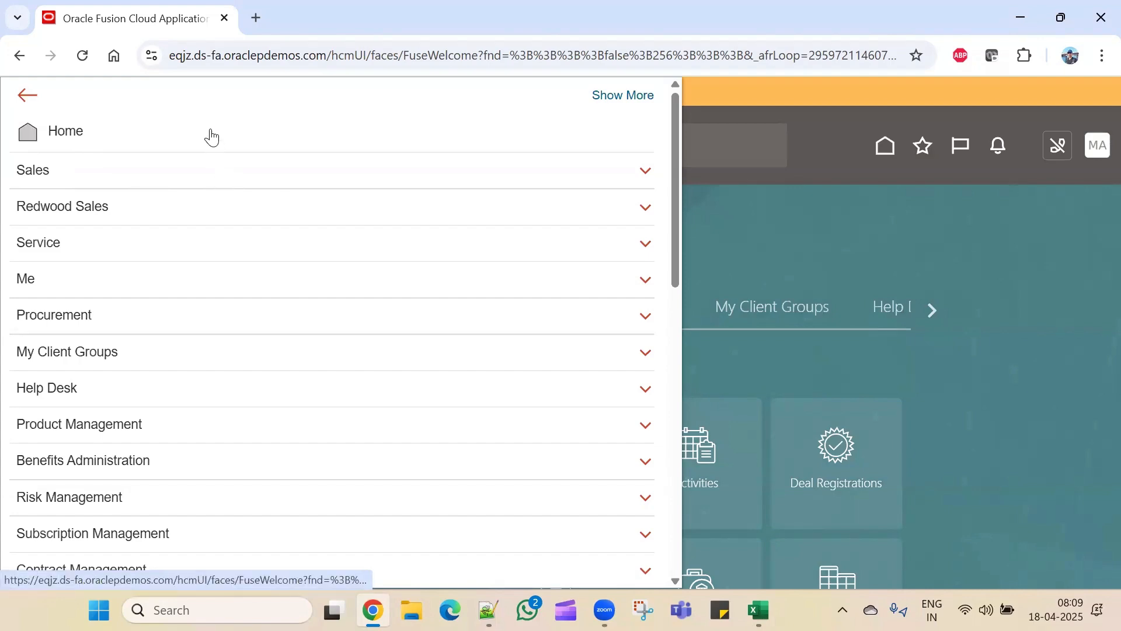
{"action": "scroll", "coordinate": [207, 291], "scroll_direction": "down", "scroll_amount": 7}
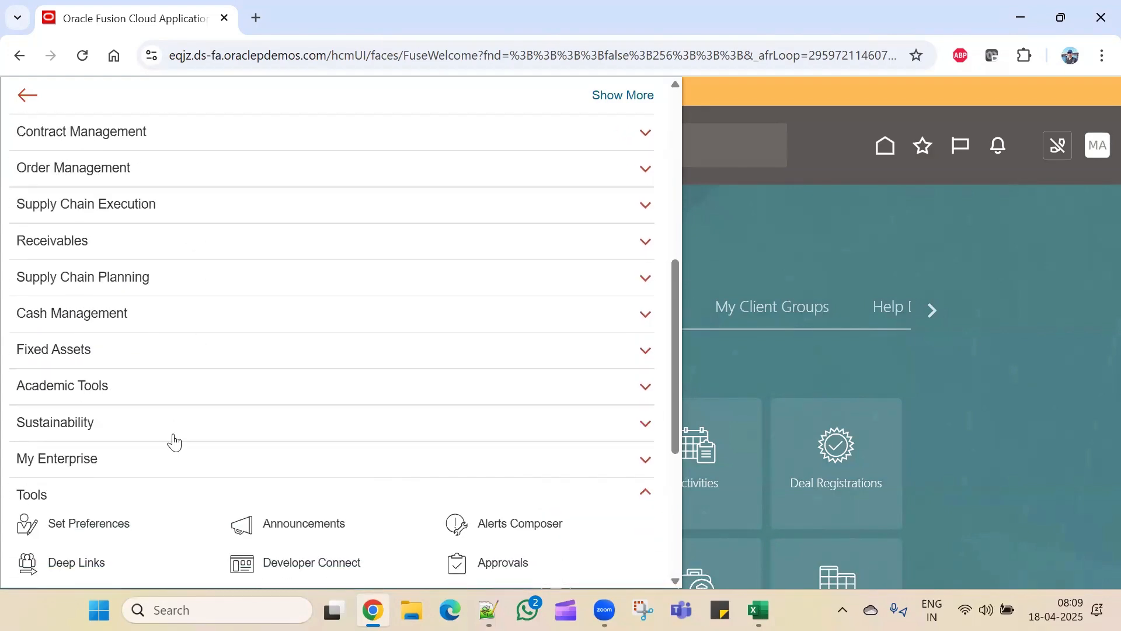
{"action": "scroll", "coordinate": [156, 467], "scroll_direction": "down", "scroll_amount": 3}
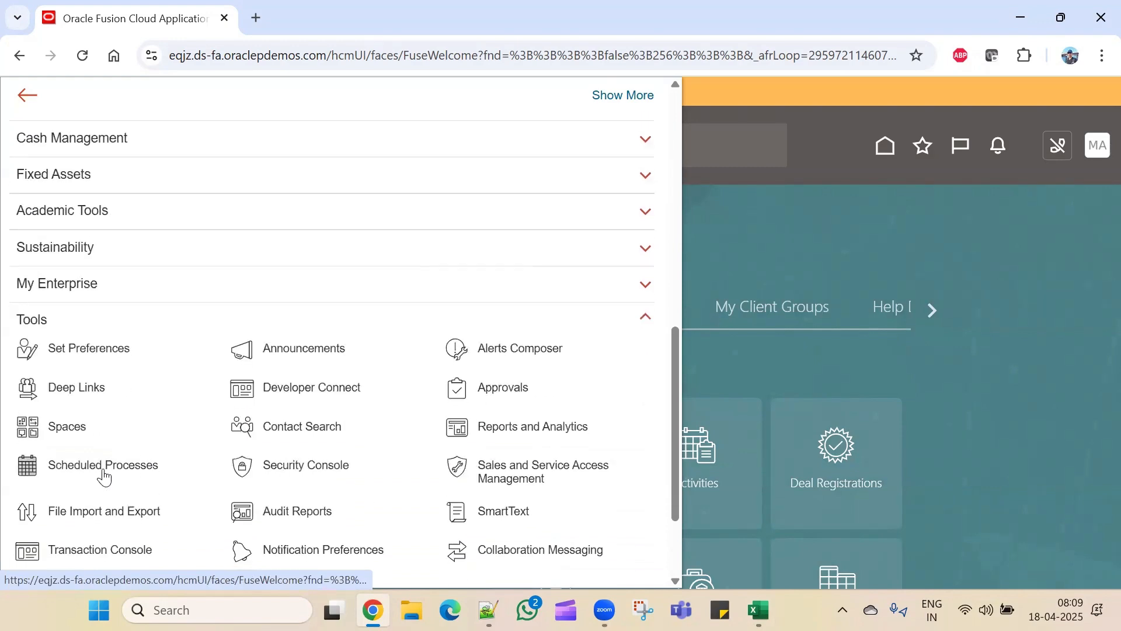
{"action": "left_click", "coordinate": [302, 467]}
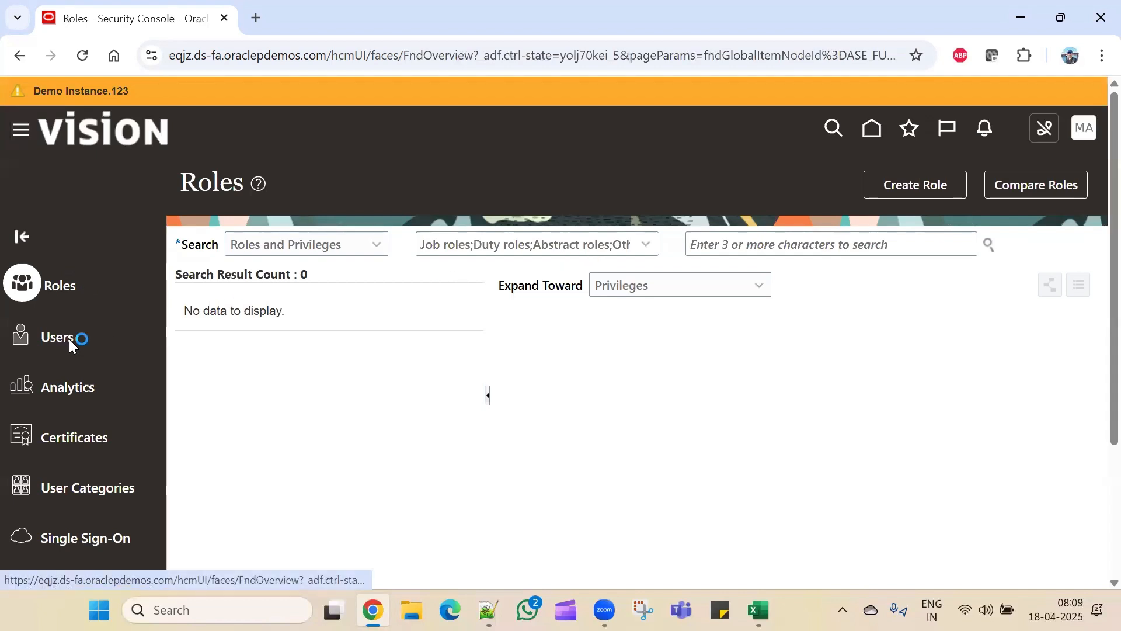
Search the user accounts by the user's first name and open the exactly matching account for editing
{"action": "left_click", "coordinate": [69, 339]}
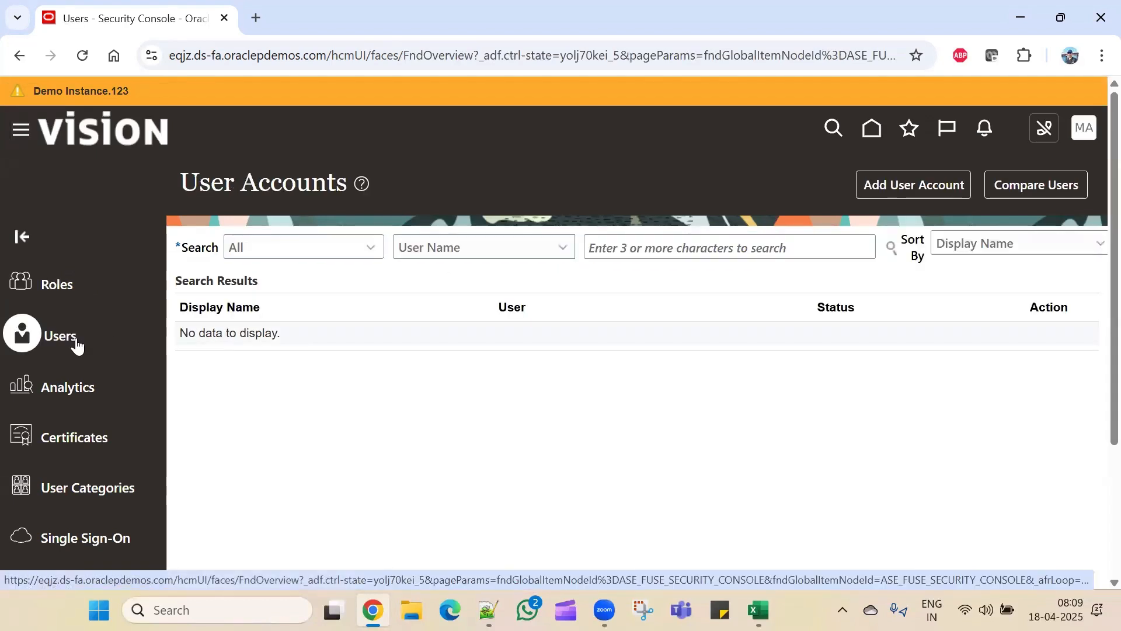
{"action": "left_click", "coordinate": [652, 250]}
{"action": "type", "text": "mahesh"}
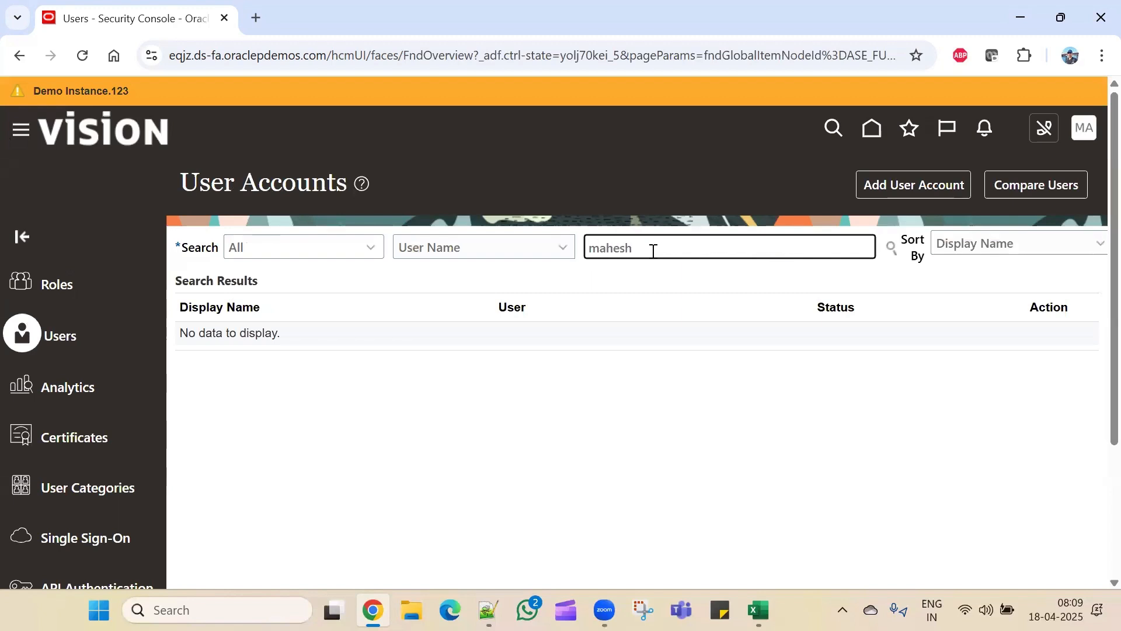
{"action": "key", "text": "Return"}
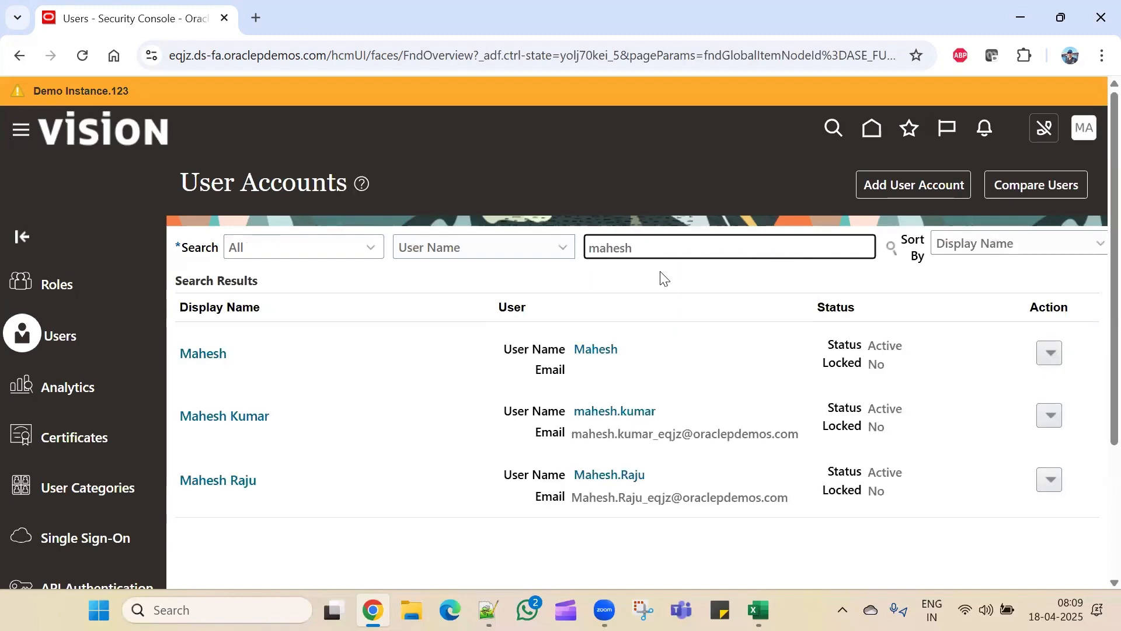
{"action": "left_click", "coordinate": [605, 348]}
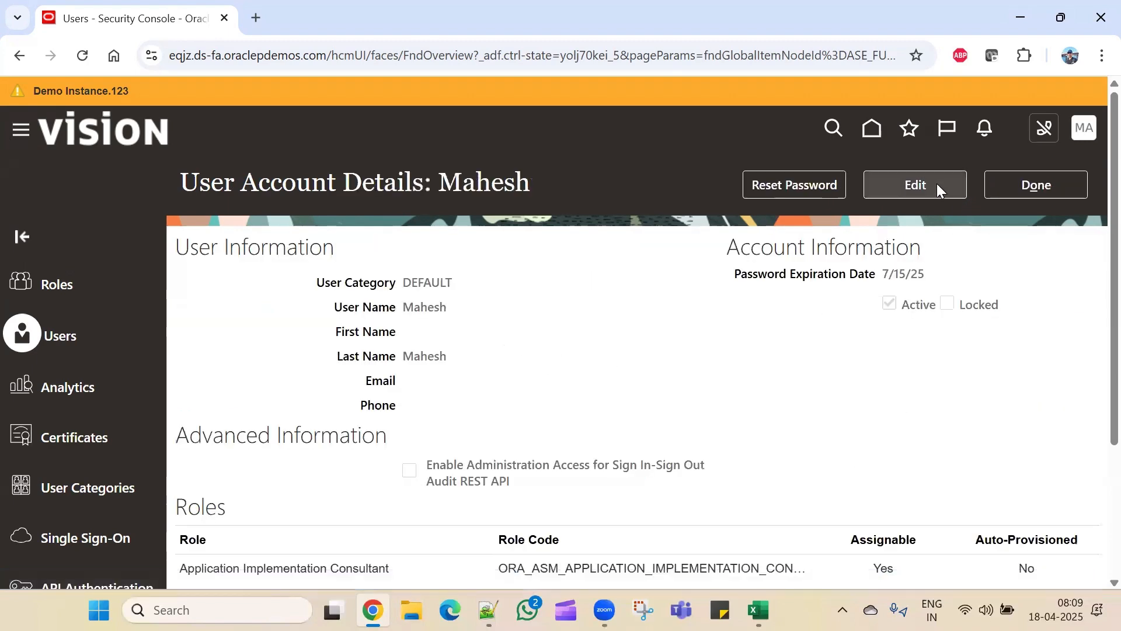
{"action": "left_click", "coordinate": [935, 187]}
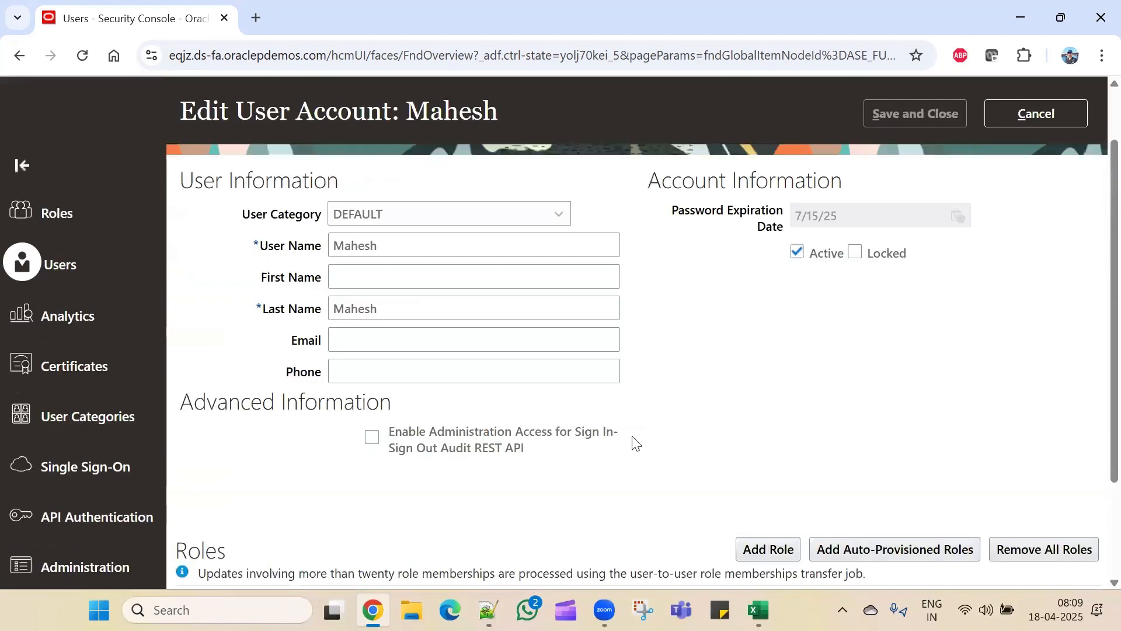
Start adding a role to the account and copy the role name General Accountant from the Roles and Accounts sheet in Excel
{"action": "scroll", "coordinate": [633, 444], "scroll_direction": "down", "scroll_amount": 2}
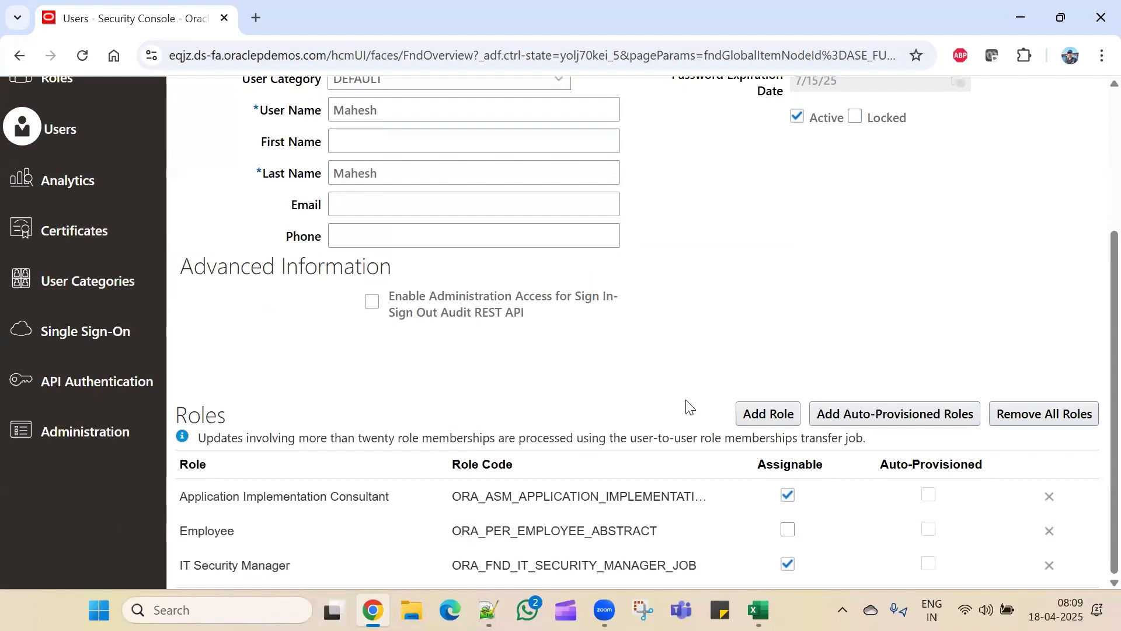
{"action": "left_click", "coordinate": [746, 415]}
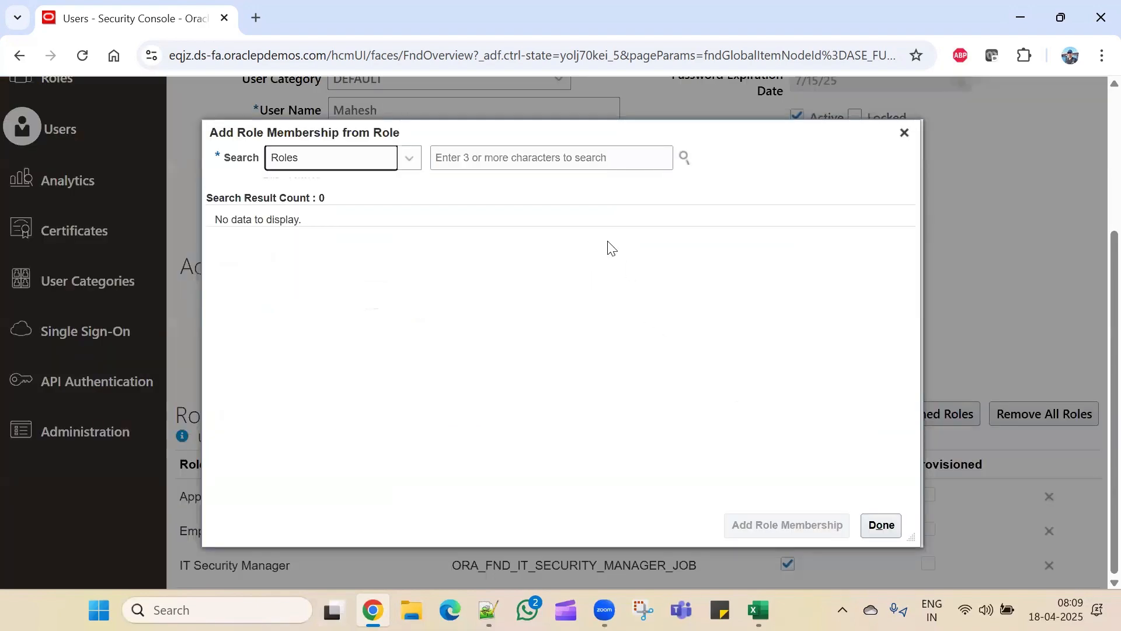
{"action": "key", "text": "alt+Tab"}
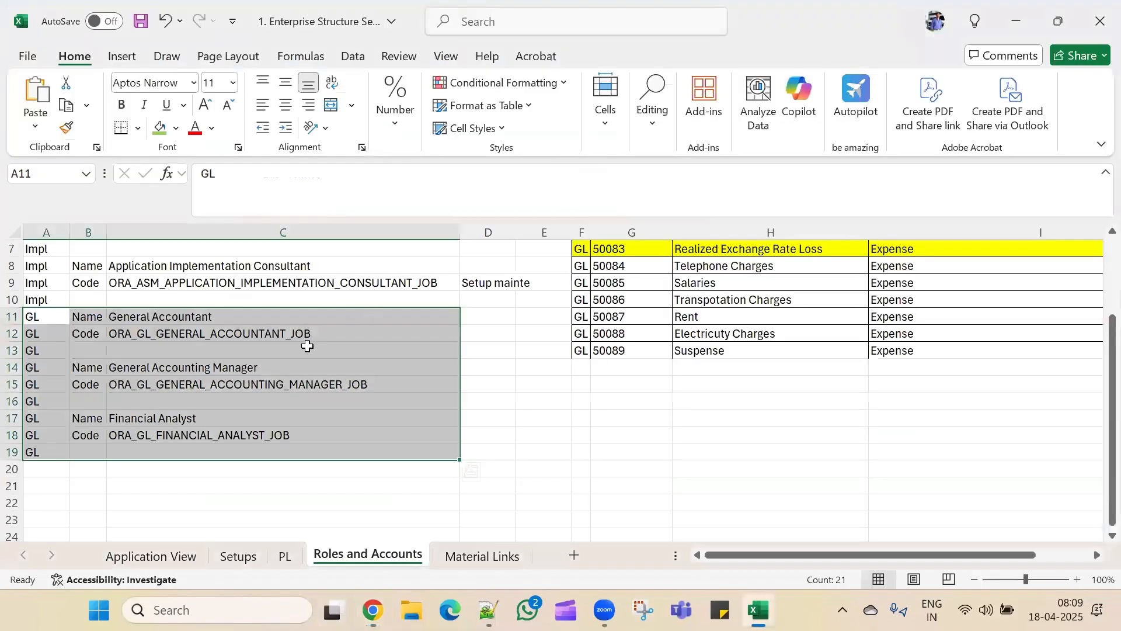
{"action": "left_click", "coordinate": [300, 317]}
{"action": "left_click_drag", "start_coordinate": [325, 174], "coordinate": [153, 174]}
{"action": "key", "text": "ctrl+c"}
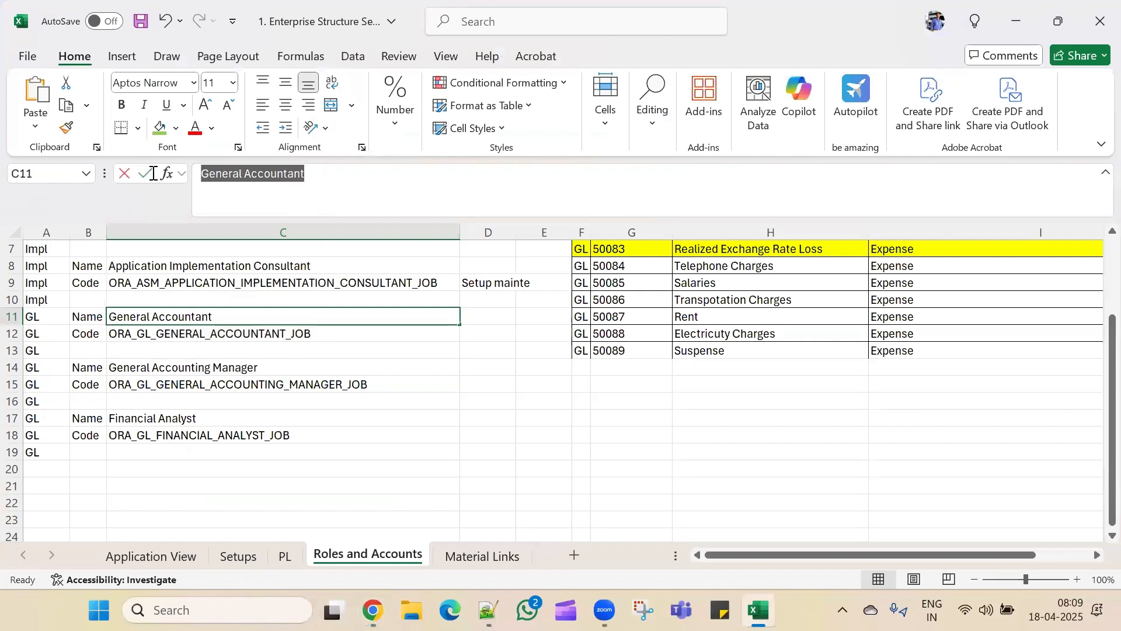
Back in Oracle Fusion, find General Accountant with code ORA_GL_GENERAL_ACCOUNTANT_JOB and add its role membership to the user
{"action": "key", "text": "alt+Tab"}
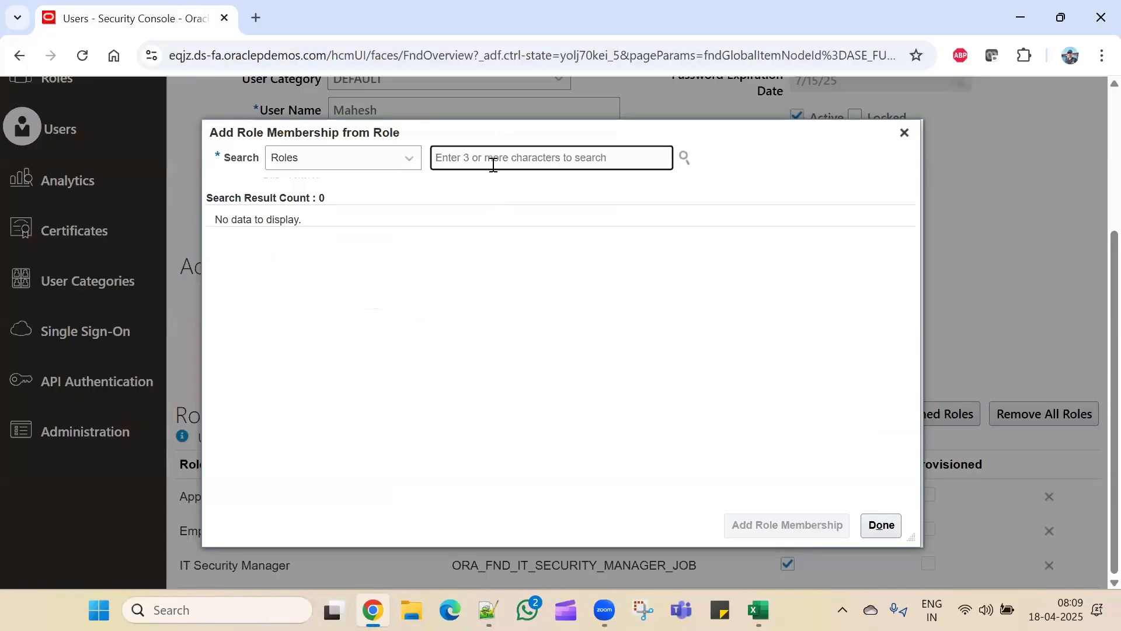
{"action": "key", "text": "ctrl+v"}
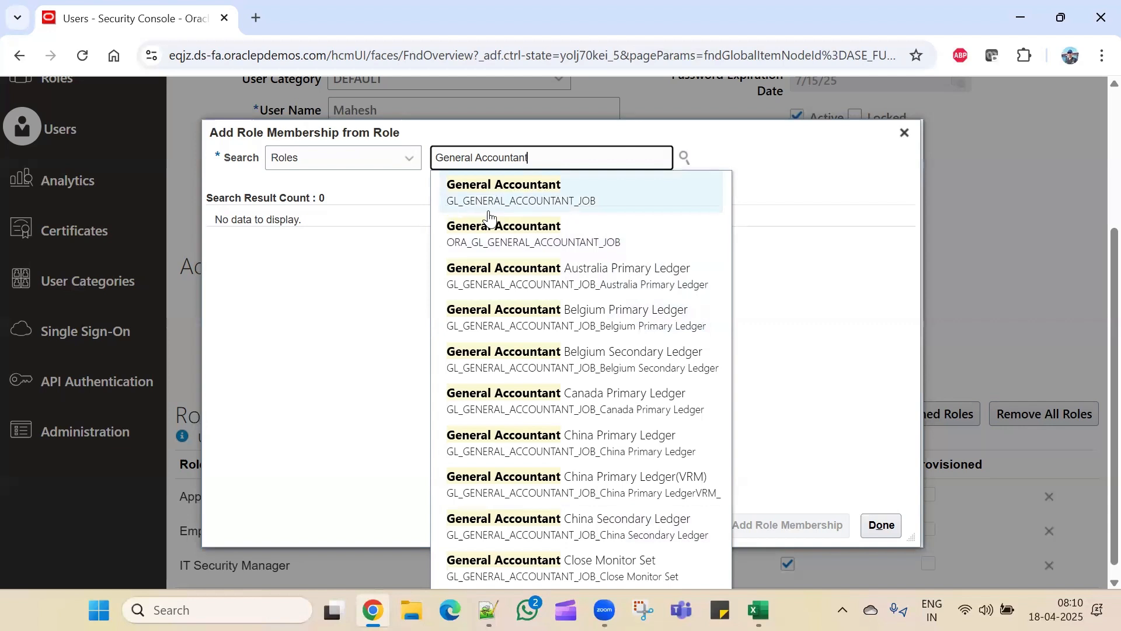
{"action": "left_click", "coordinate": [546, 238]}
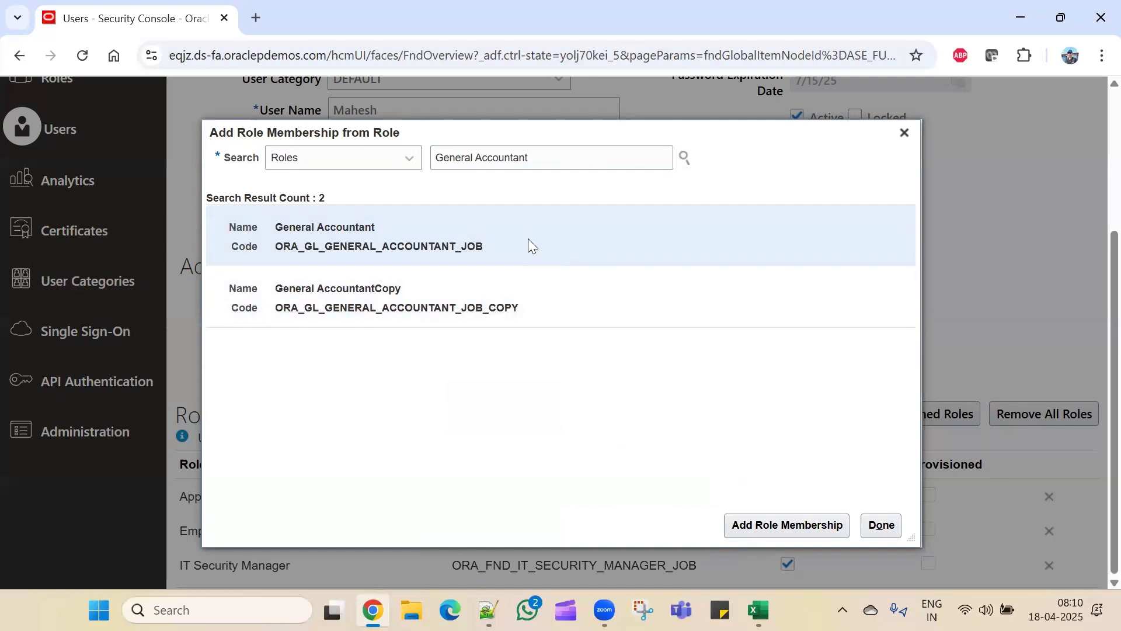
{"action": "left_click", "coordinate": [750, 526]}
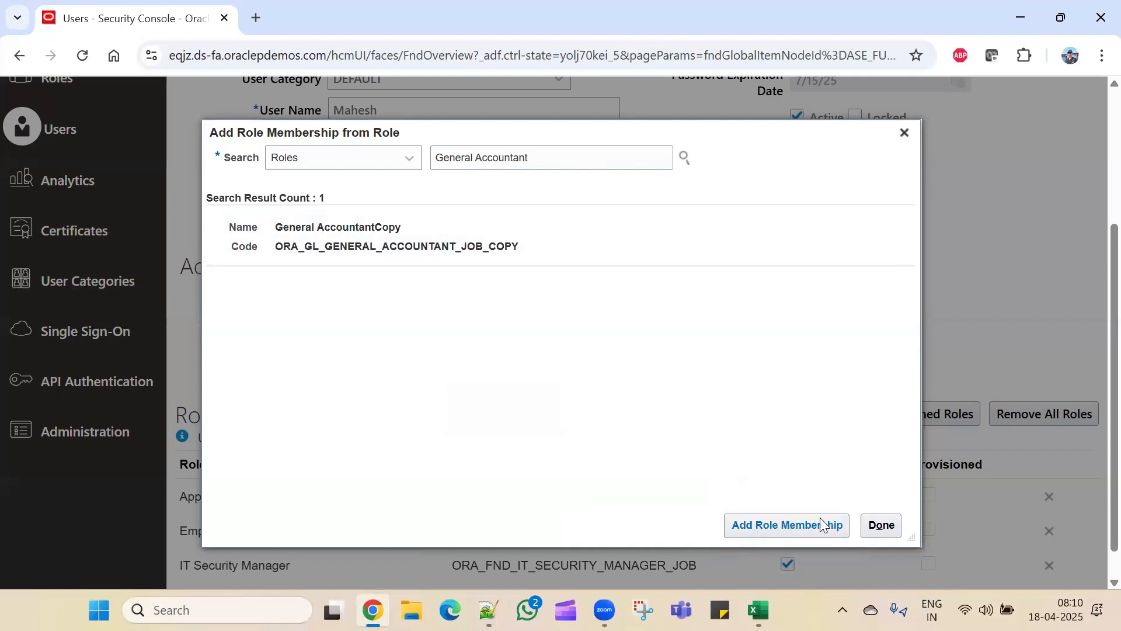
Switch to the Roles and Accounts sheet in Excel and copy the role name General Accounting Manager
{"action": "left_click", "coordinate": [538, 158]}
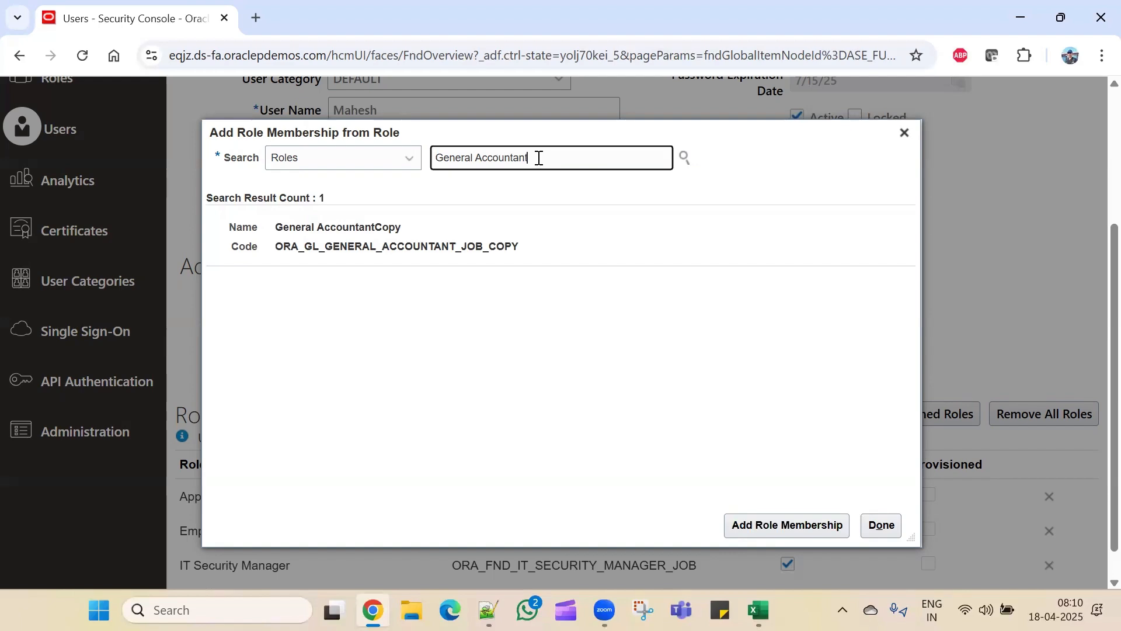
{"action": "key", "text": "alt+Tab"}
{"action": "left_click", "coordinate": [325, 368]}
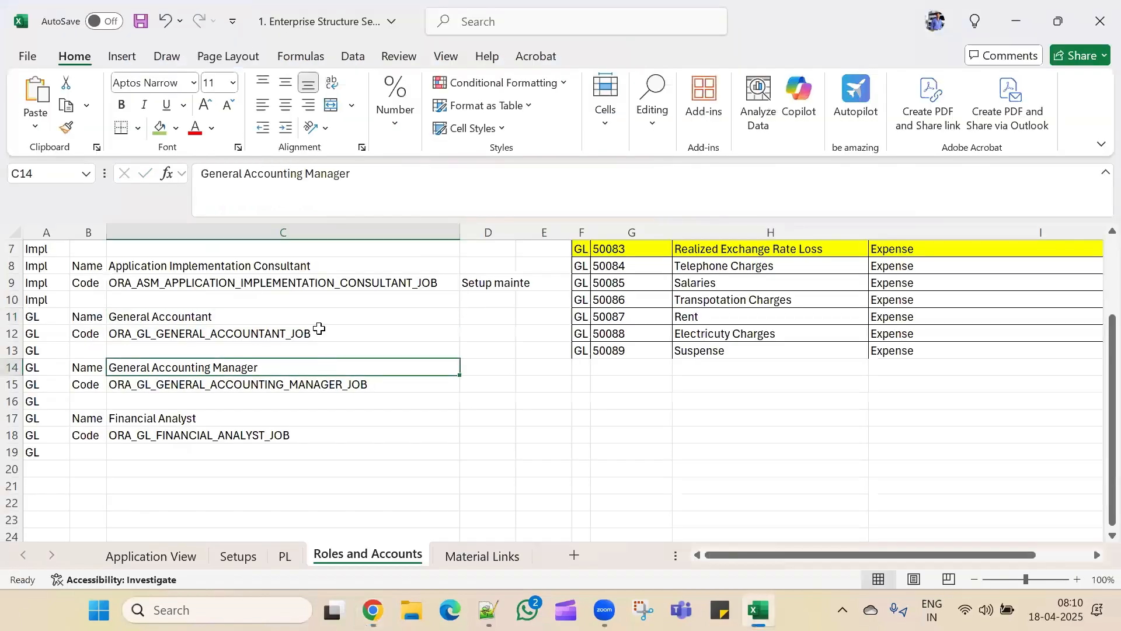
{"action": "left_click_drag", "start_coordinate": [387, 177], "coordinate": [100, 186]}
{"action": "key", "text": "ctrl+c"}
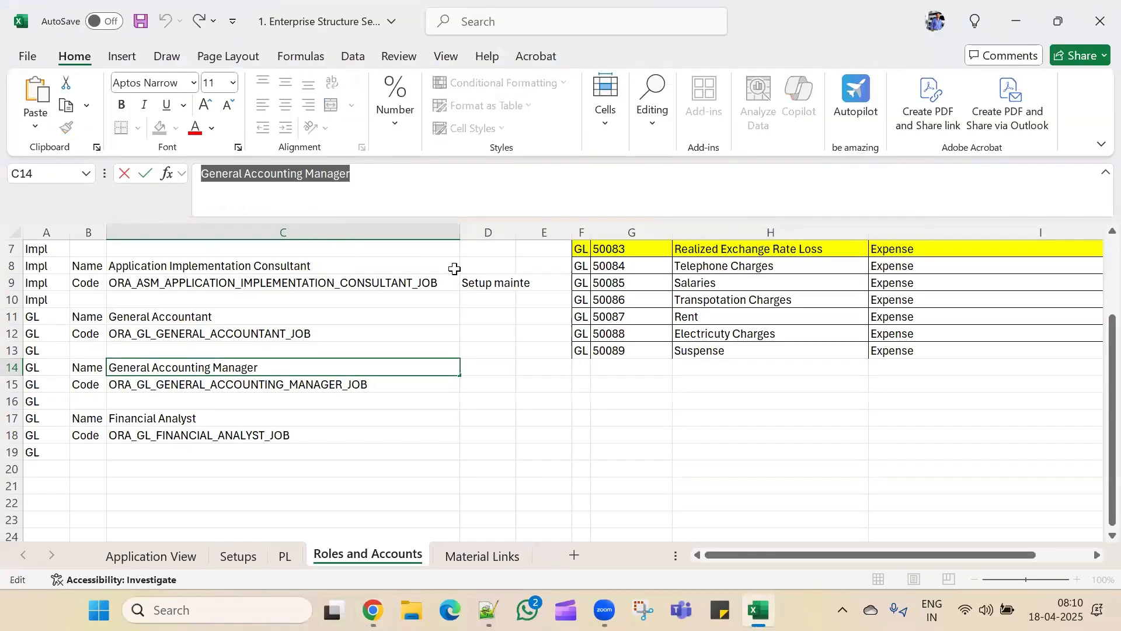
Return to Oracle Fusion, find General Accounting Manager with code ORA_GL_GENERAL_ACCOUNTING_MANAGER_JOB and add its role membership to the user
{"action": "key", "text": "alt+Tab"}
{"action": "left_click_drag", "start_coordinate": [575, 162], "coordinate": [336, 159]}
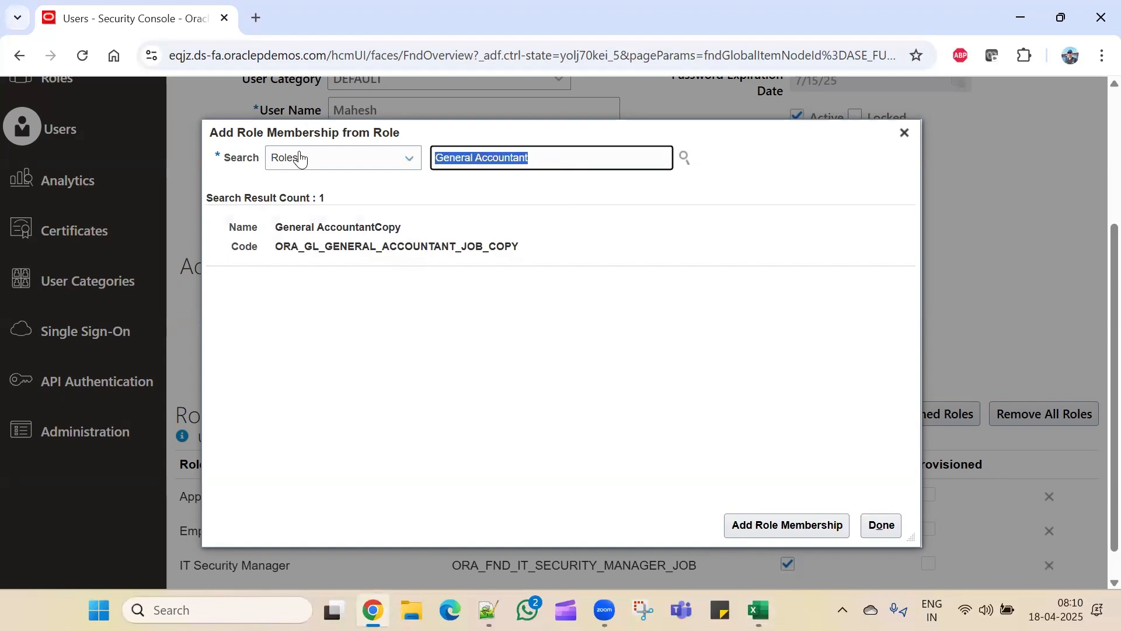
{"action": "key", "text": "ctrl+v"}
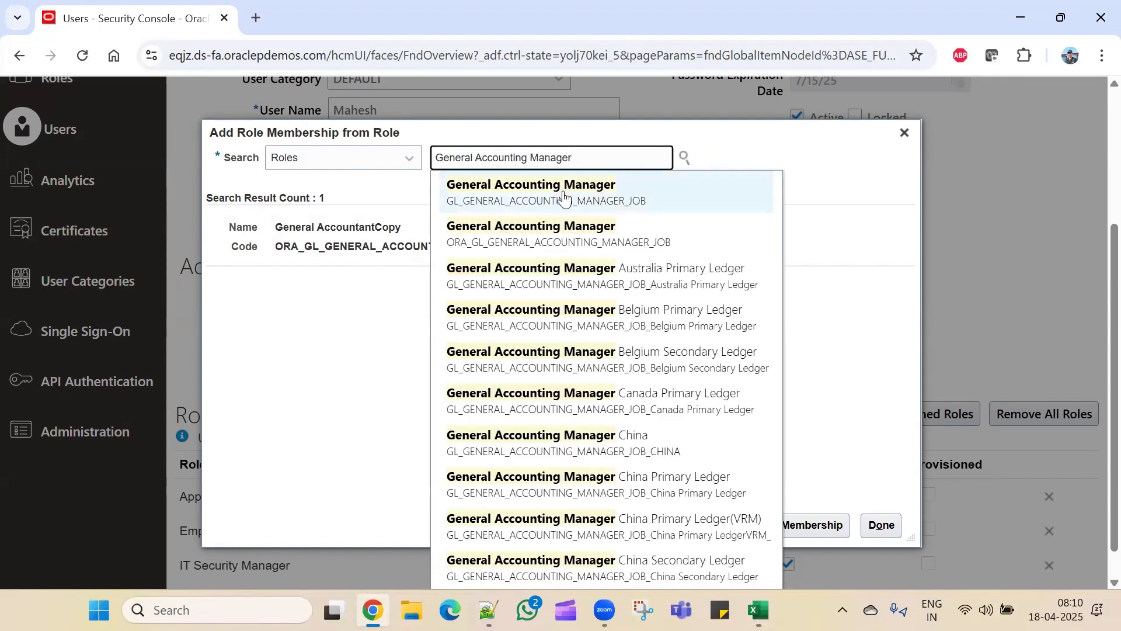
{"action": "left_click", "coordinate": [524, 243]}
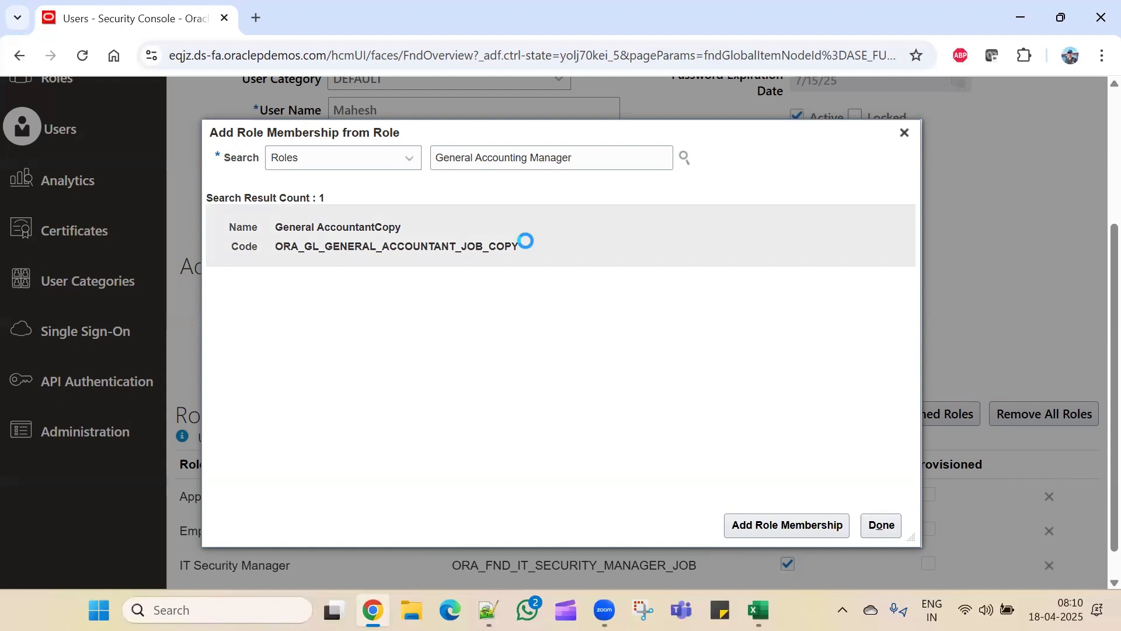
{"action": "left_click", "coordinate": [619, 235]}
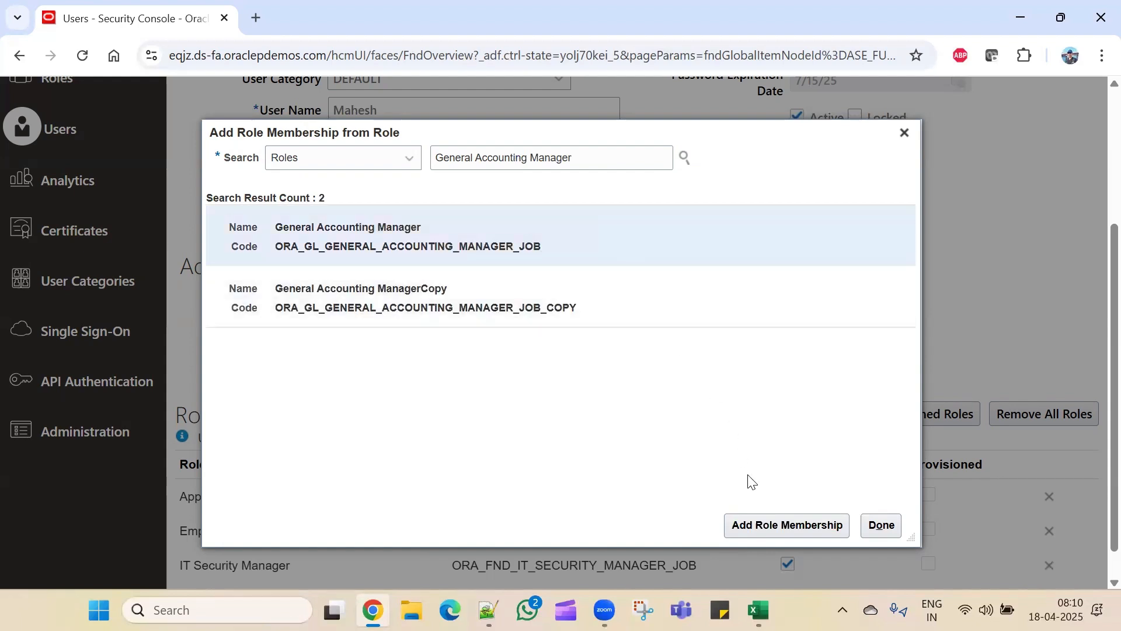
{"action": "left_click", "coordinate": [767, 528]}
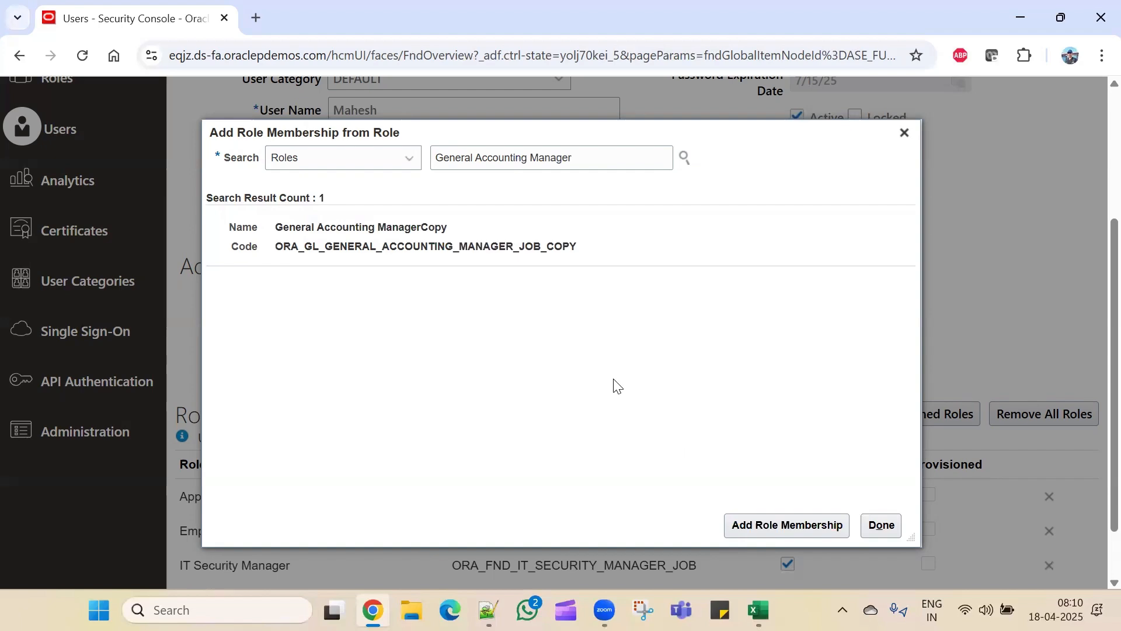
Switch to the Roles and Accounts sheet in Excel and copy the role name Financial Analyst
{"action": "key", "text": "alt+Tab"}
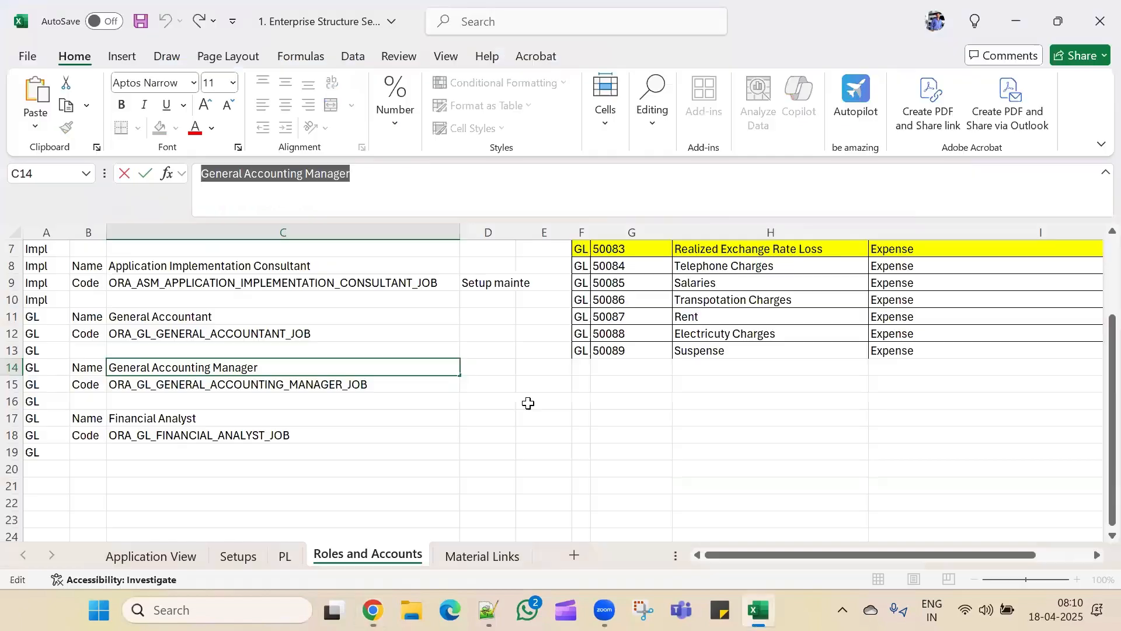
{"action": "key", "text": "Return"}
{"action": "left_click", "coordinate": [268, 425]}
{"action": "key", "text": "F2"}
{"action": "key", "text": "shift+Home"}
{"action": "key", "text": "ctrl+c"}
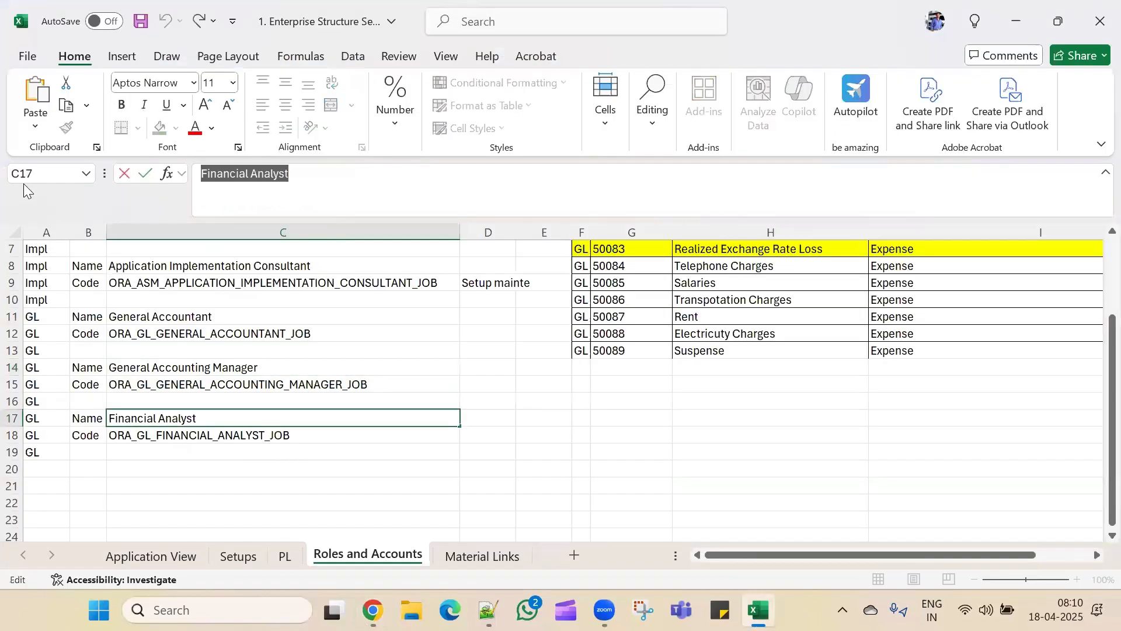
Return to Oracle Fusion, find Financial Analyst with code ORA_GL_FINANCIAL_ANALYST_JOB, add its role membership to the user and close the role dialog
{"action": "key", "text": "alt+Tab"}
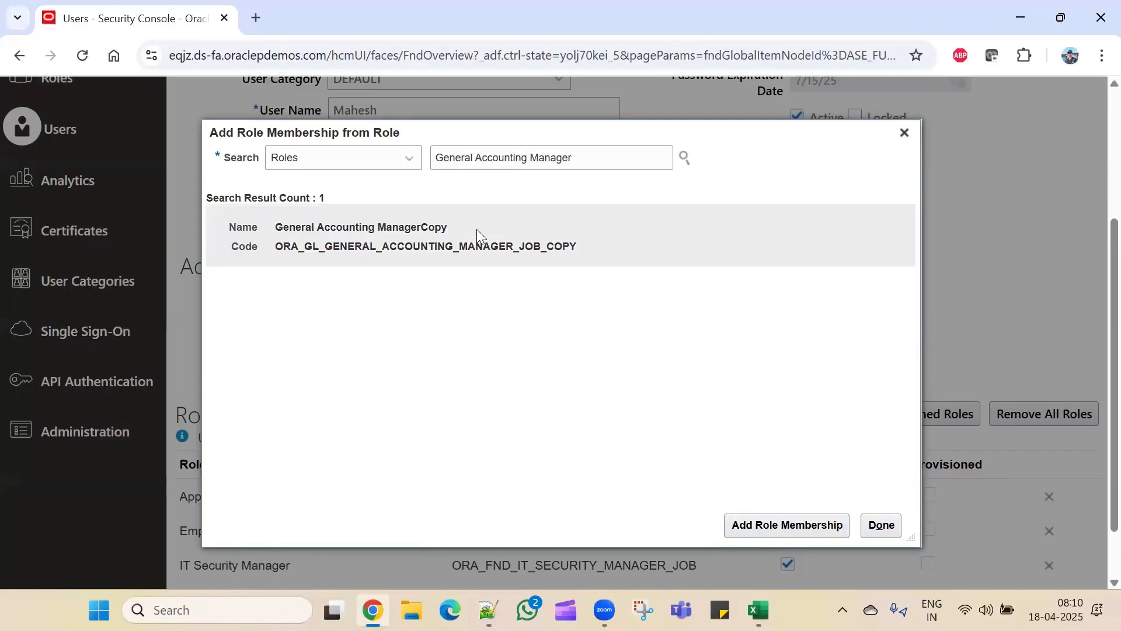
{"action": "triple_click", "coordinate": [596, 156]}
{"action": "key", "text": "ctrl+v"}
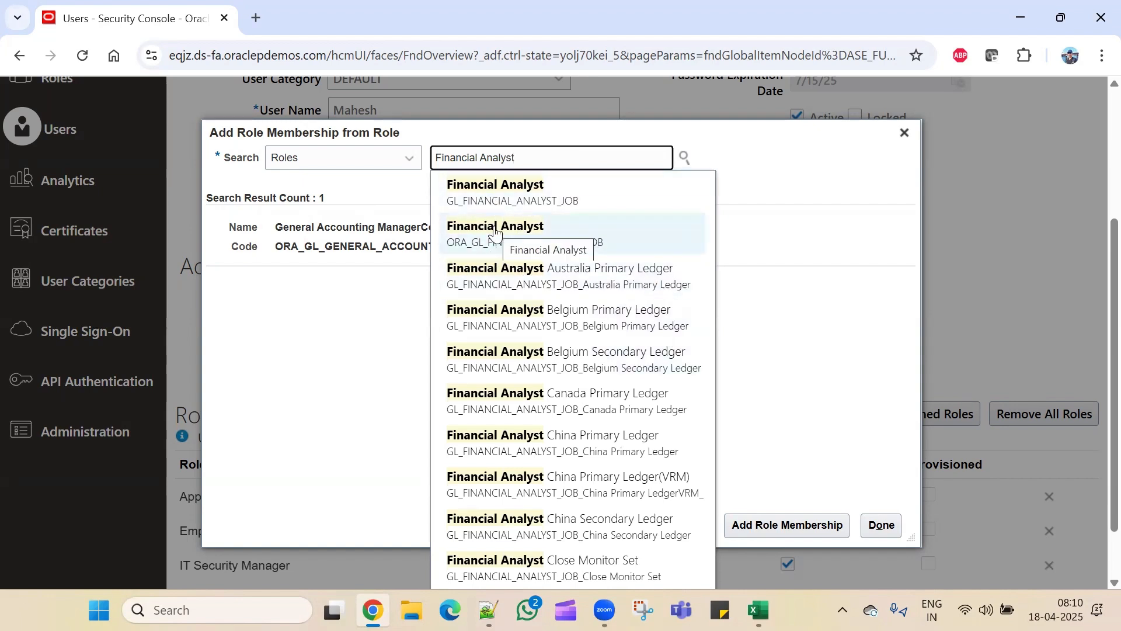
{"action": "left_click", "coordinate": [495, 232]}
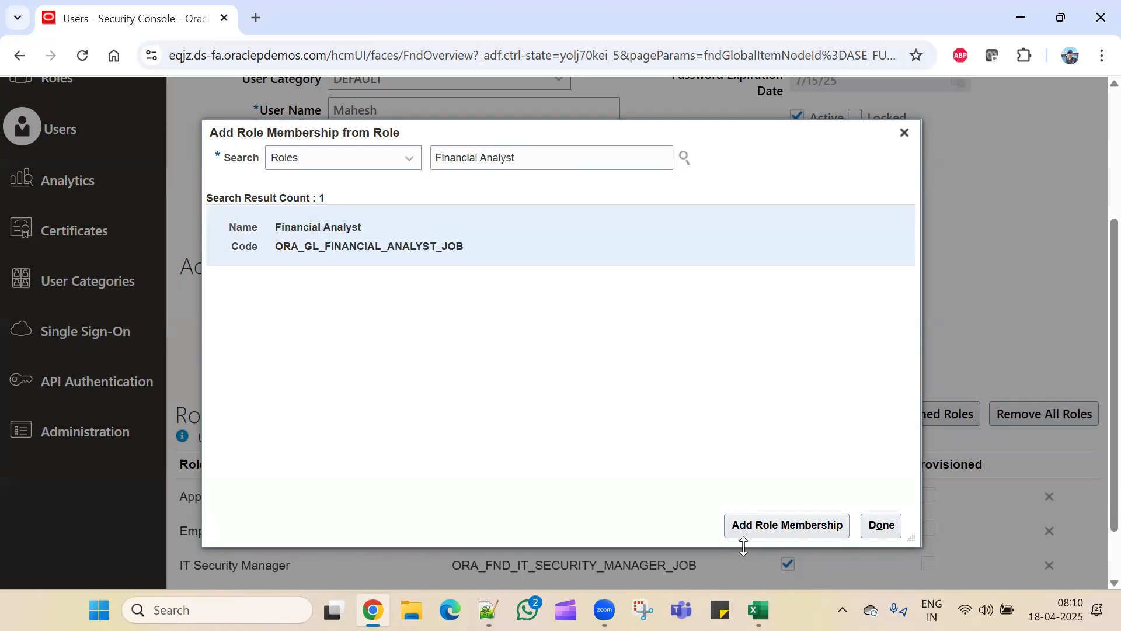
{"action": "left_click", "coordinate": [747, 526]}
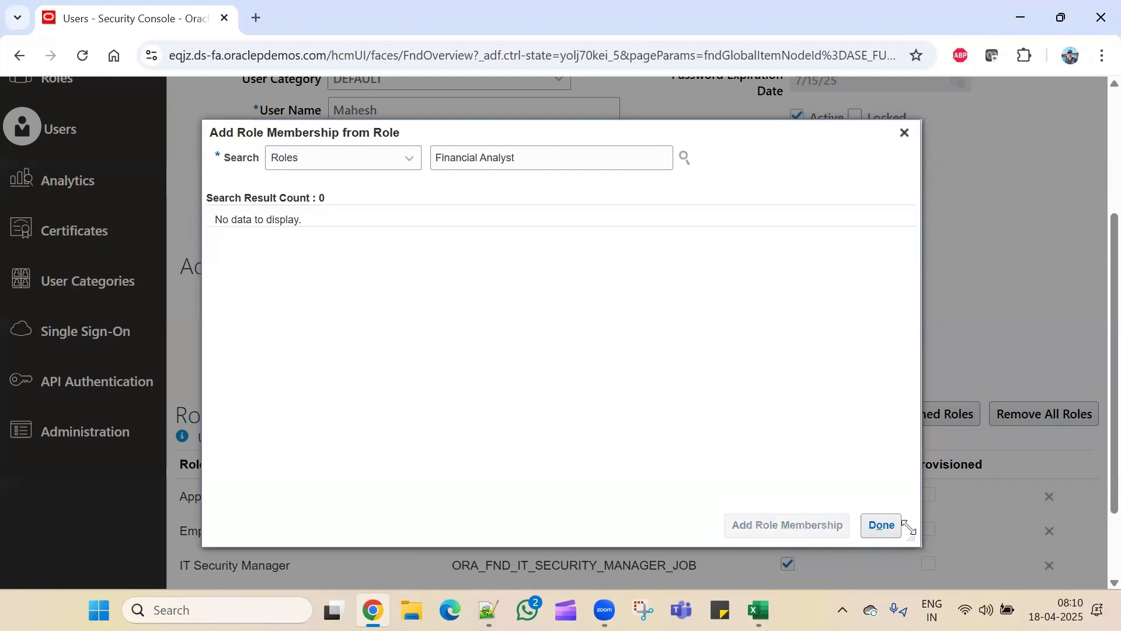
{"action": "left_click", "coordinate": [883, 526]}
Save the role changes on the user account, finish with its details and return to the home page
{"action": "scroll", "coordinate": [813, 308], "scroll_direction": "down", "scroll_amount": 2}
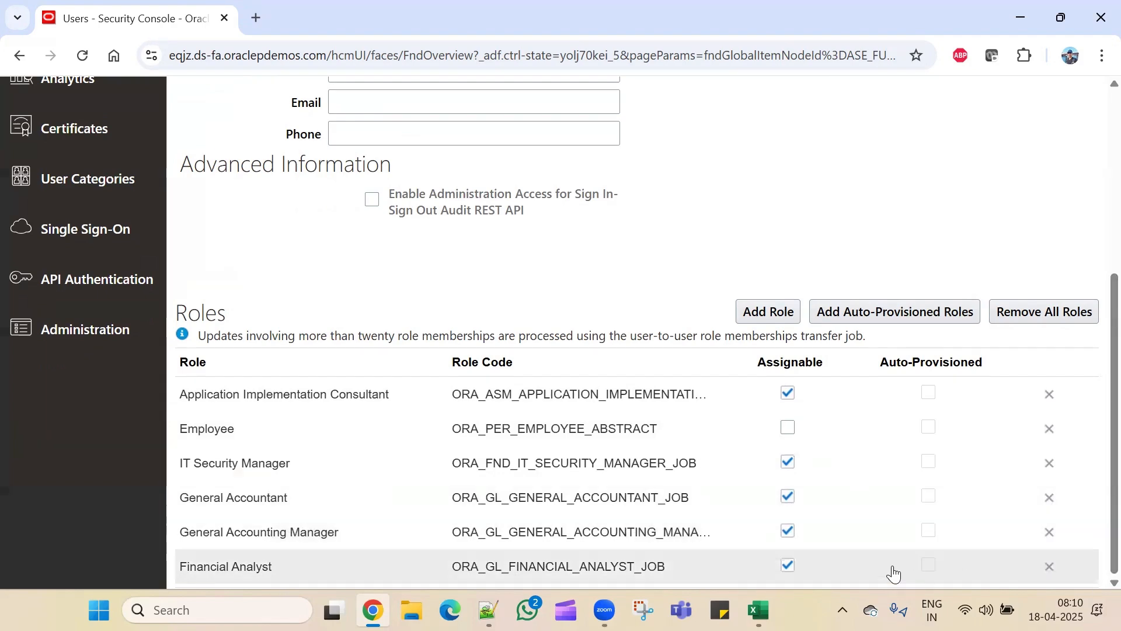
{"action": "scroll", "coordinate": [864, 546], "scroll_direction": "up", "scroll_amount": 5}
{"action": "left_click", "coordinate": [879, 188]}
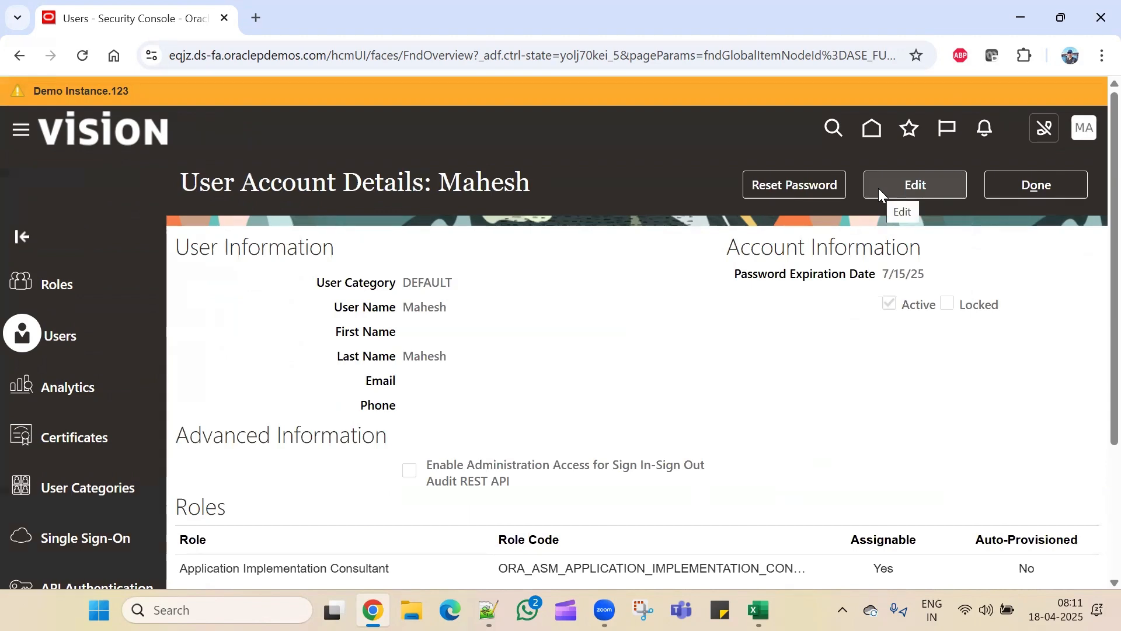
{"action": "left_click", "coordinate": [1044, 183]}
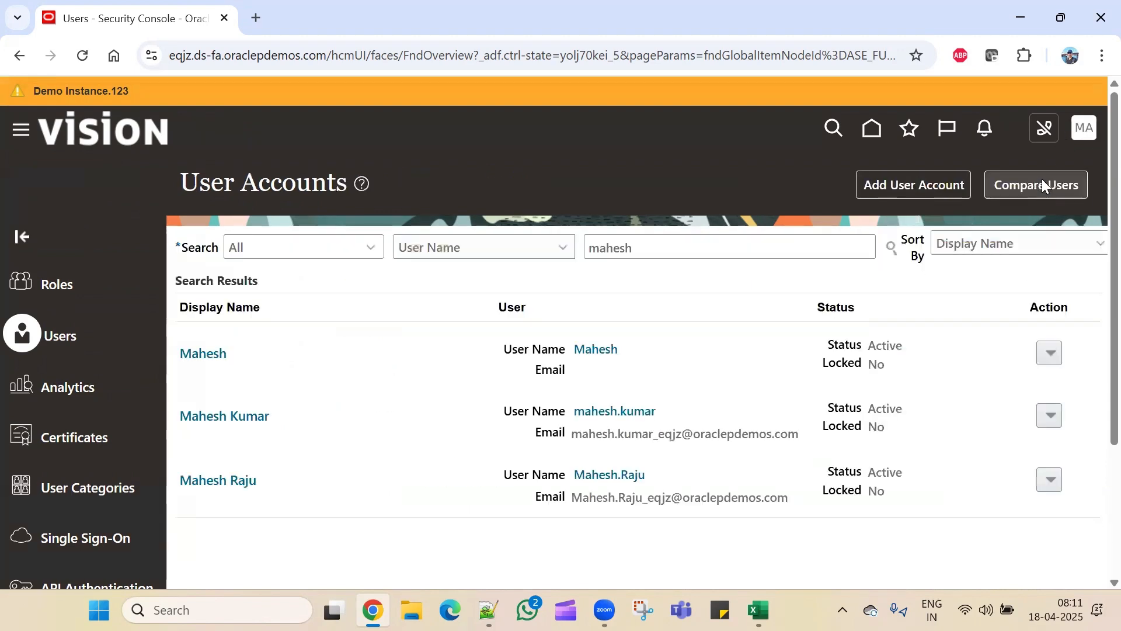
{"action": "left_click", "coordinate": [868, 133]}
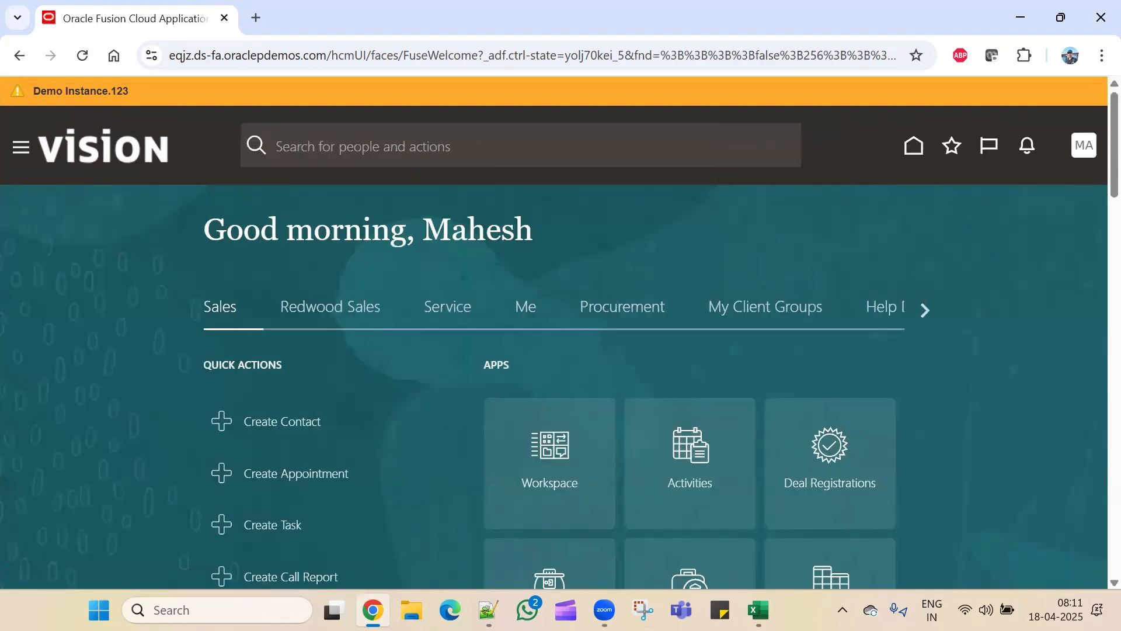
Switch to the Setups sheet in Excel and review the GL Testing tasks Add Roles for GL and Manage data access for users
{"action": "left_click", "coordinate": [759, 610]}
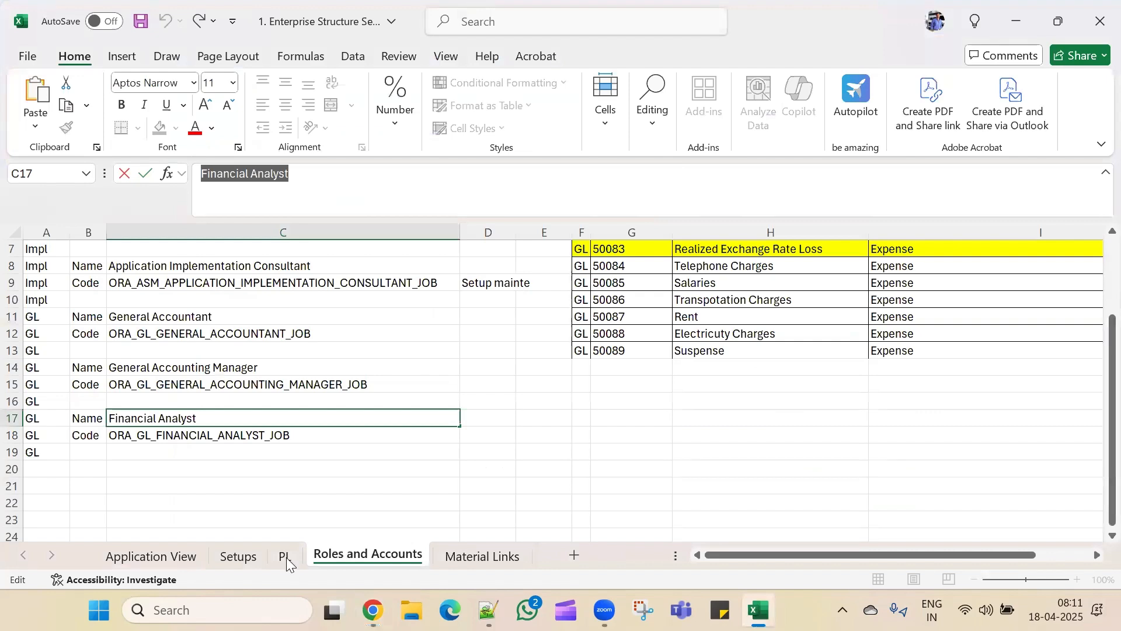
{"action": "left_click", "coordinate": [259, 556]}
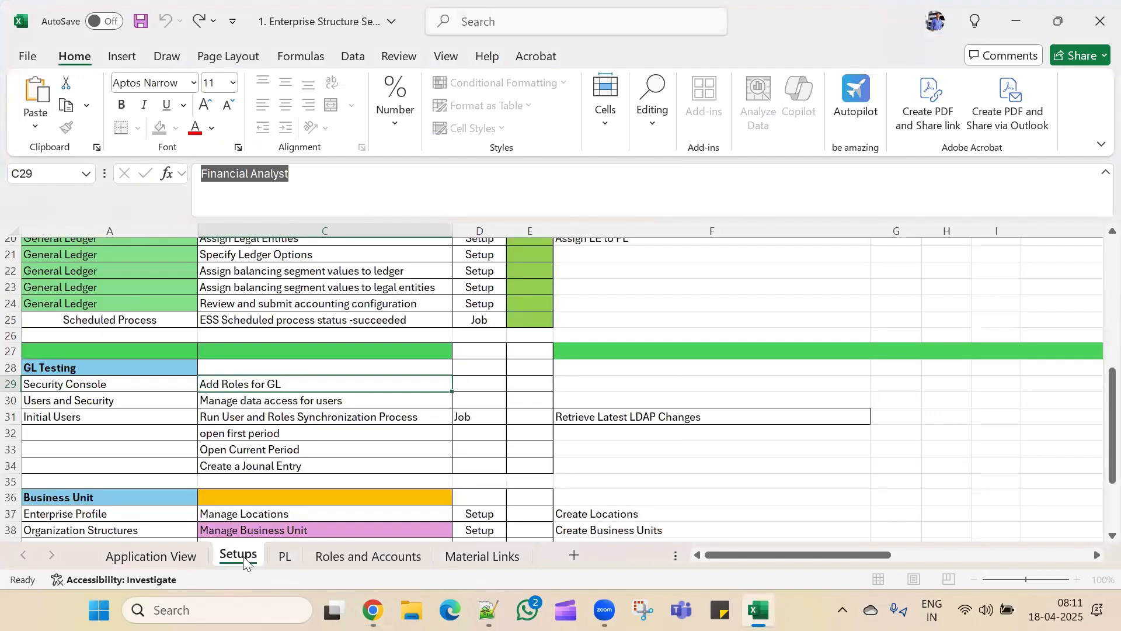
{"action": "left_click", "coordinate": [362, 401]}
{"action": "left_click", "coordinate": [468, 384]}
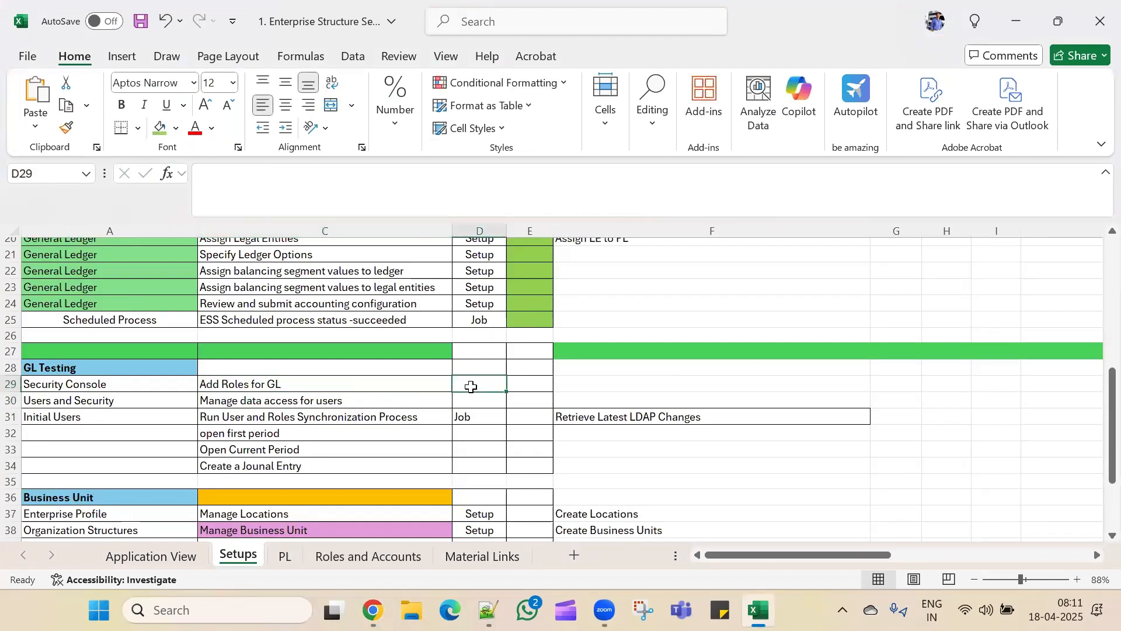
{"action": "left_click", "coordinate": [479, 403]}
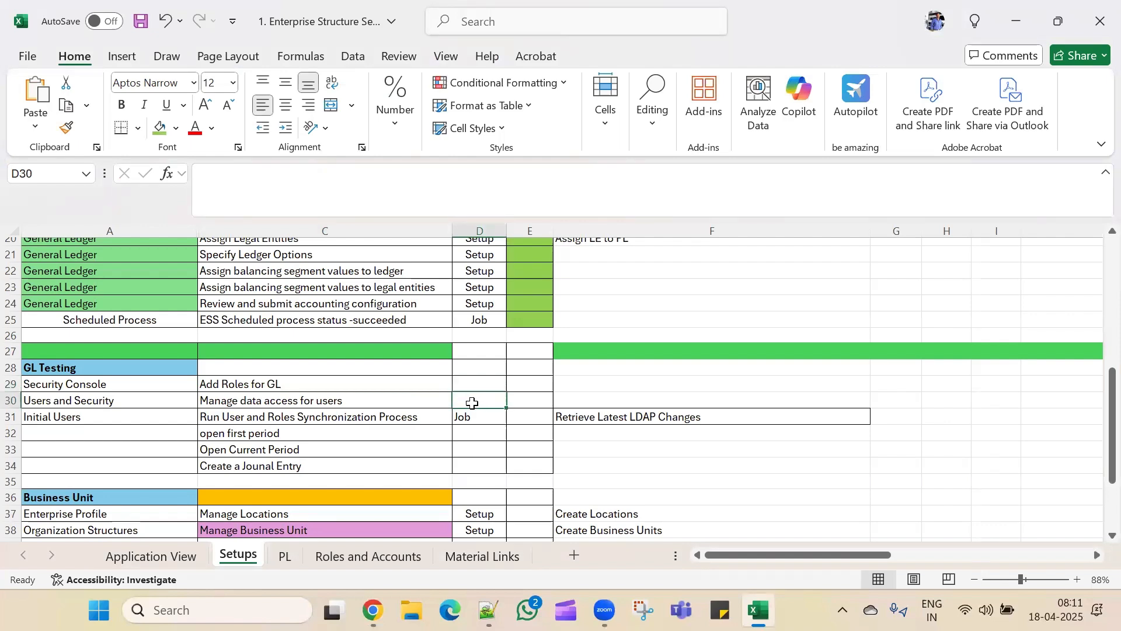
Return to Oracle Fusion and open Setup and Maintenance
{"action": "key", "text": "alt+Tab"}
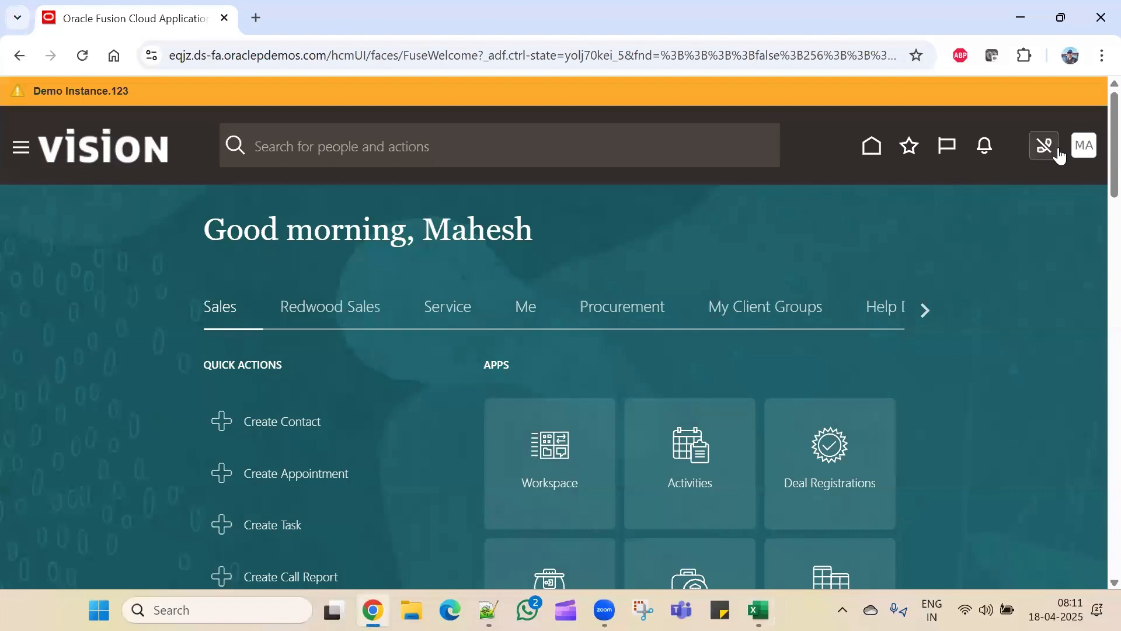
{"action": "left_click", "coordinate": [1081, 151]}
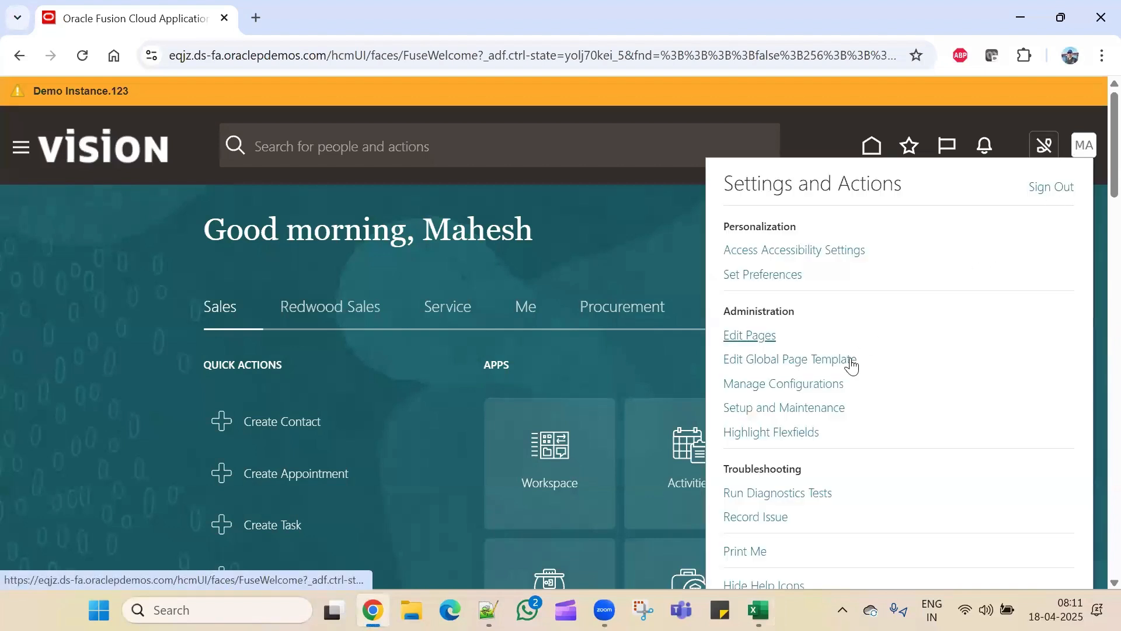
{"action": "left_click", "coordinate": [824, 407]}
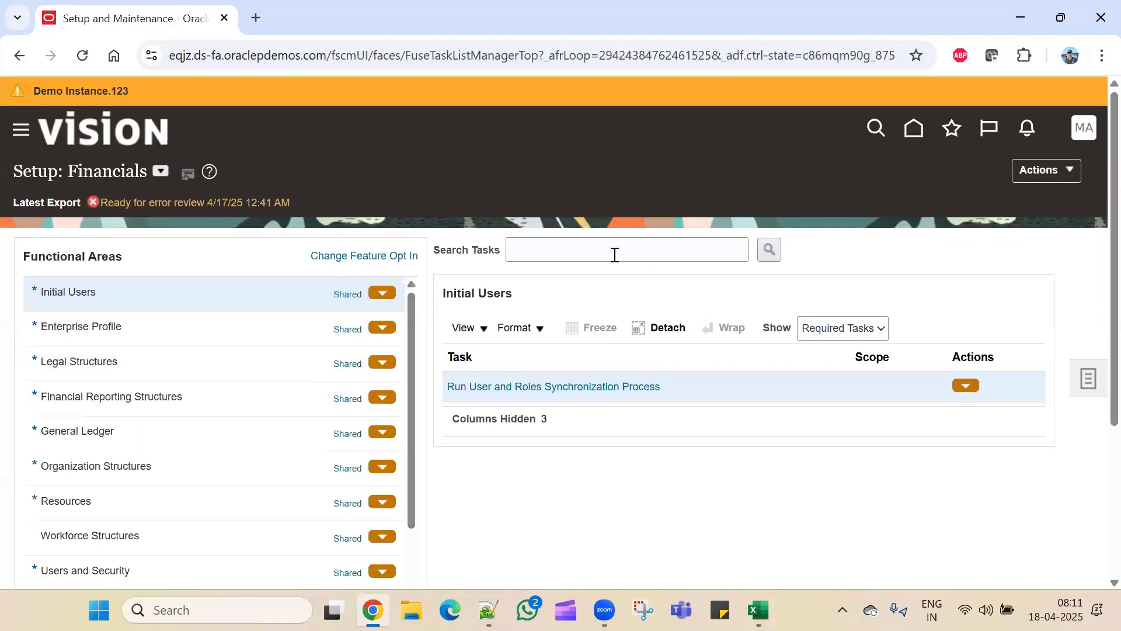
Search the setup tasks for "manage data access for users" and open the Manage Data Access for Users task
{"action": "left_click", "coordinate": [607, 253]}
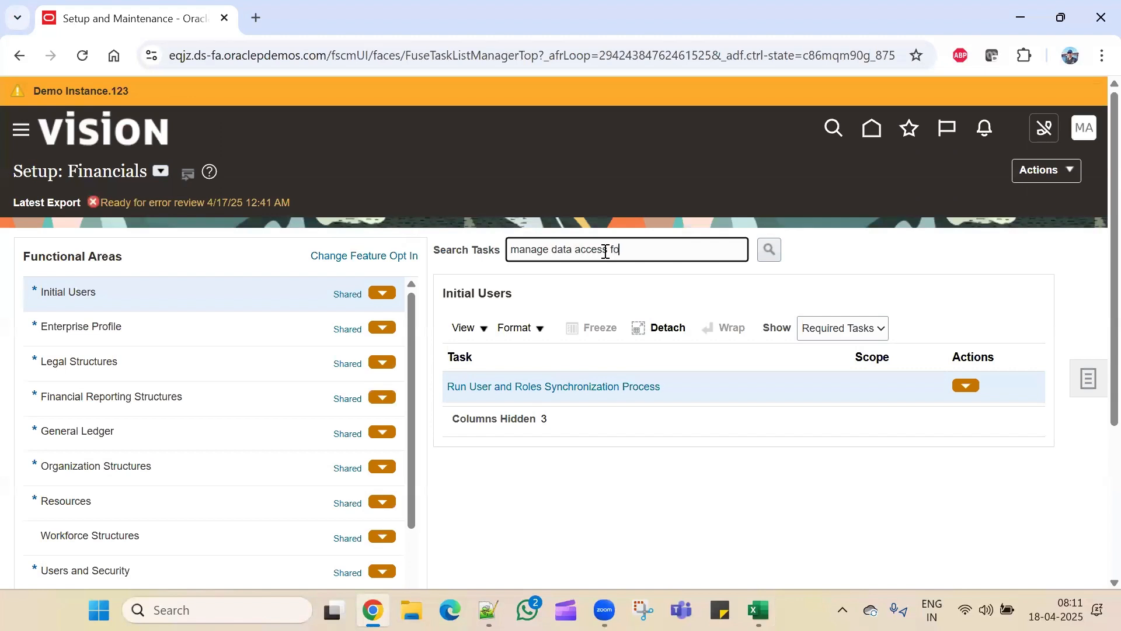
{"action": "type", "text": "sers"}
{"action": "key", "text": "Return"}
{"action": "scroll", "coordinate": [1094, 165], "scroll_direction": "down", "scroll_amount": 3}
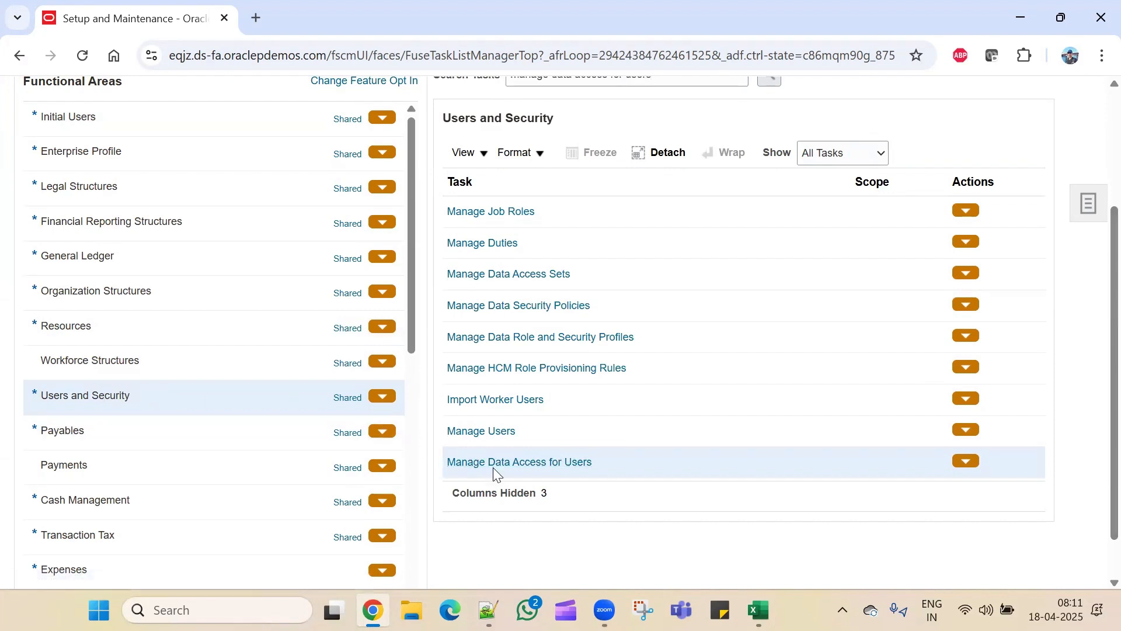
{"action": "left_click", "coordinate": [548, 466]}
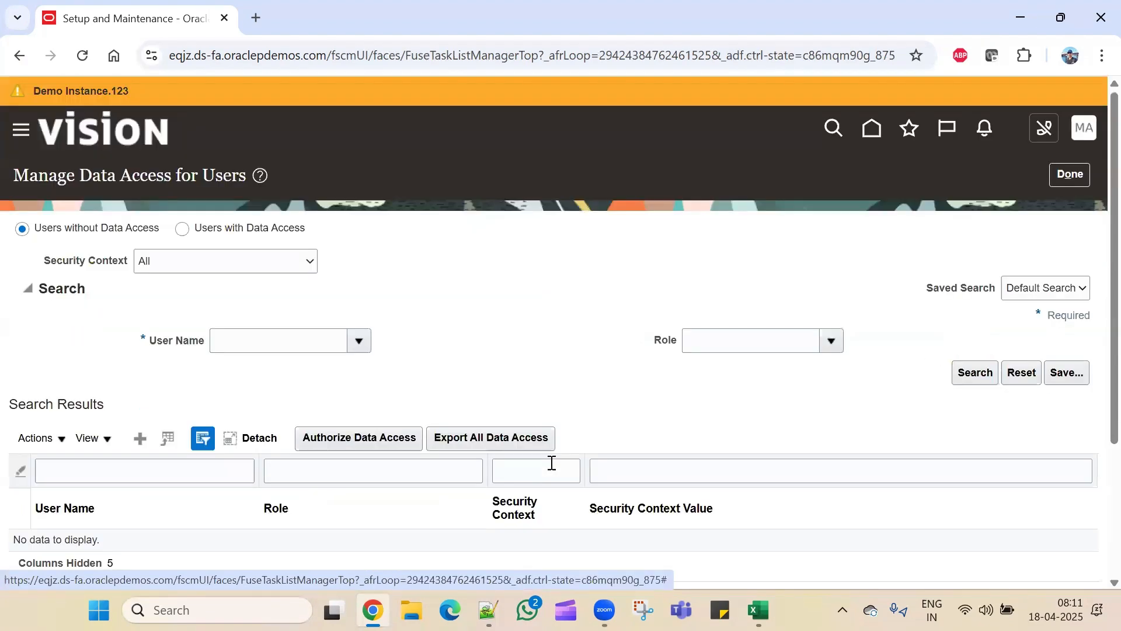
Create a data access entry, enter the user's name and assign the General Accountant role
{"action": "scroll", "coordinate": [503, 333], "scroll_direction": "down", "scroll_amount": 1}
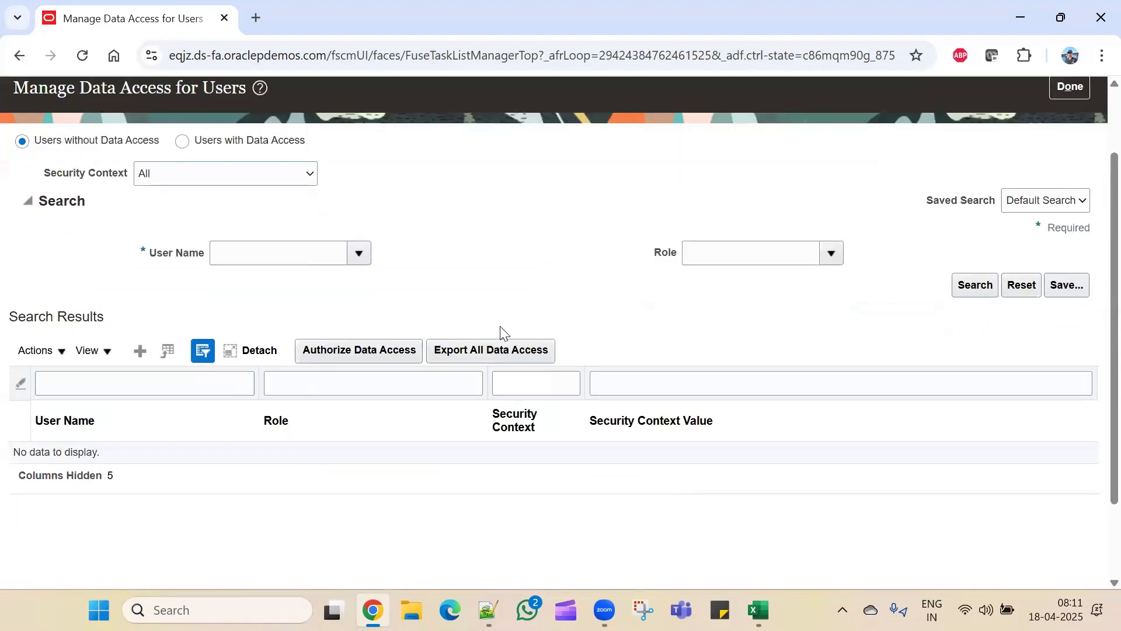
{"action": "left_click", "coordinate": [140, 351]}
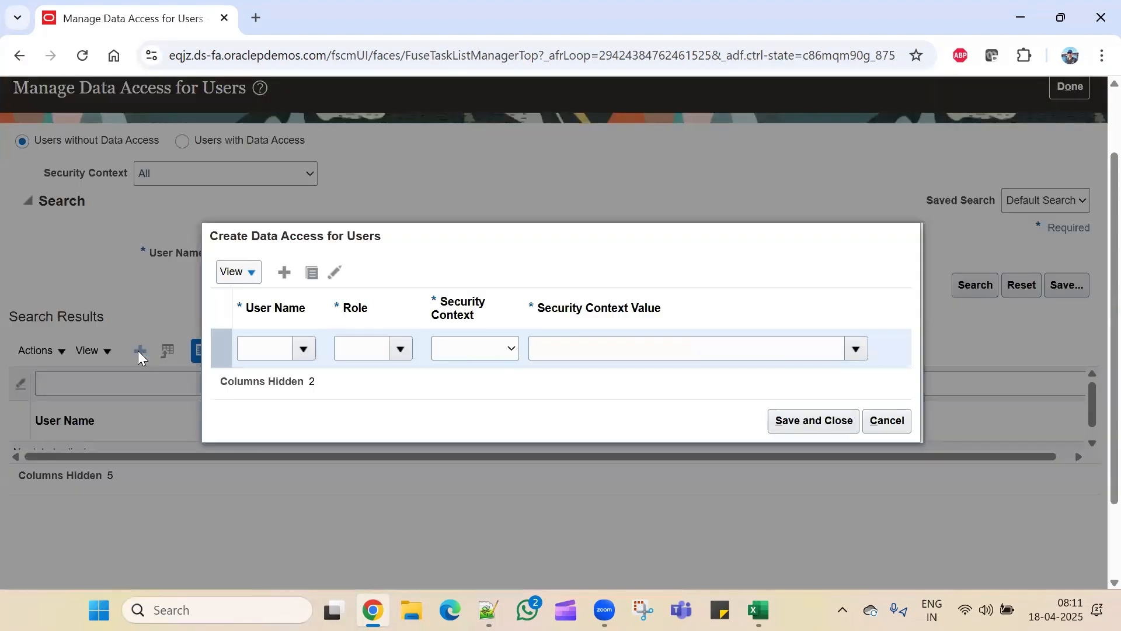
{"action": "left_click", "coordinate": [256, 343]}
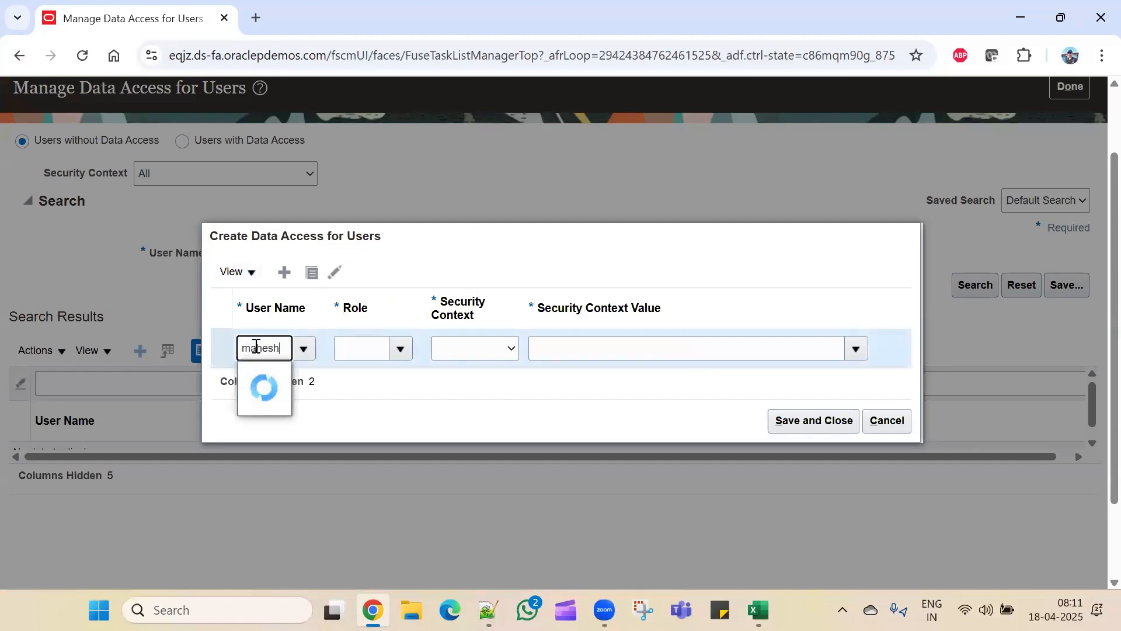
{"action": "left_click", "coordinate": [283, 383]}
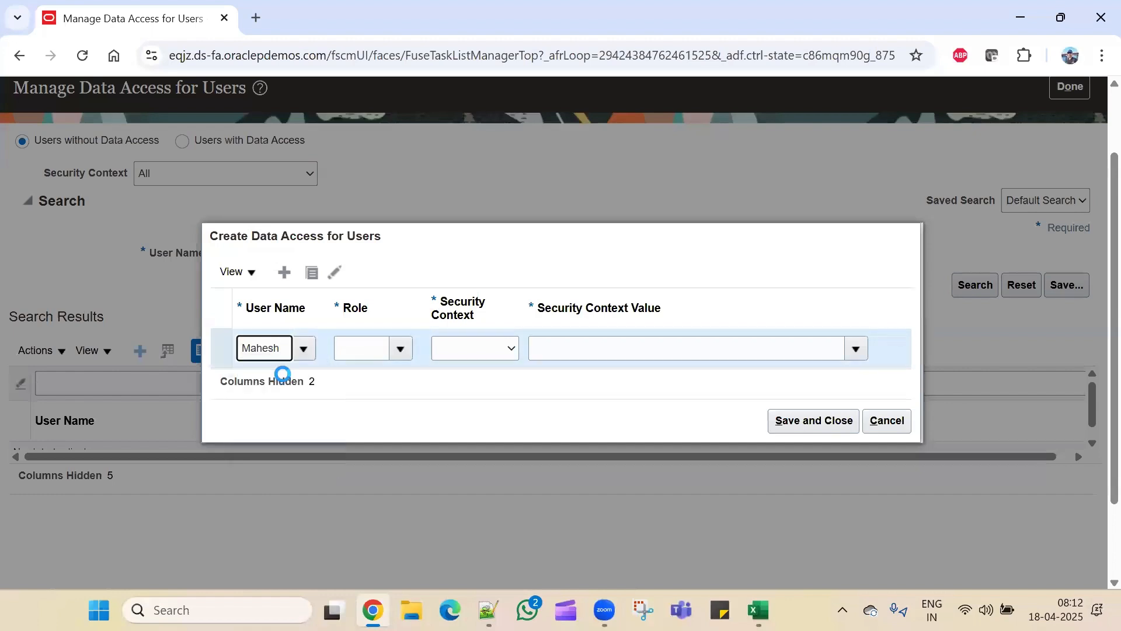
{"action": "left_click", "coordinate": [370, 357]}
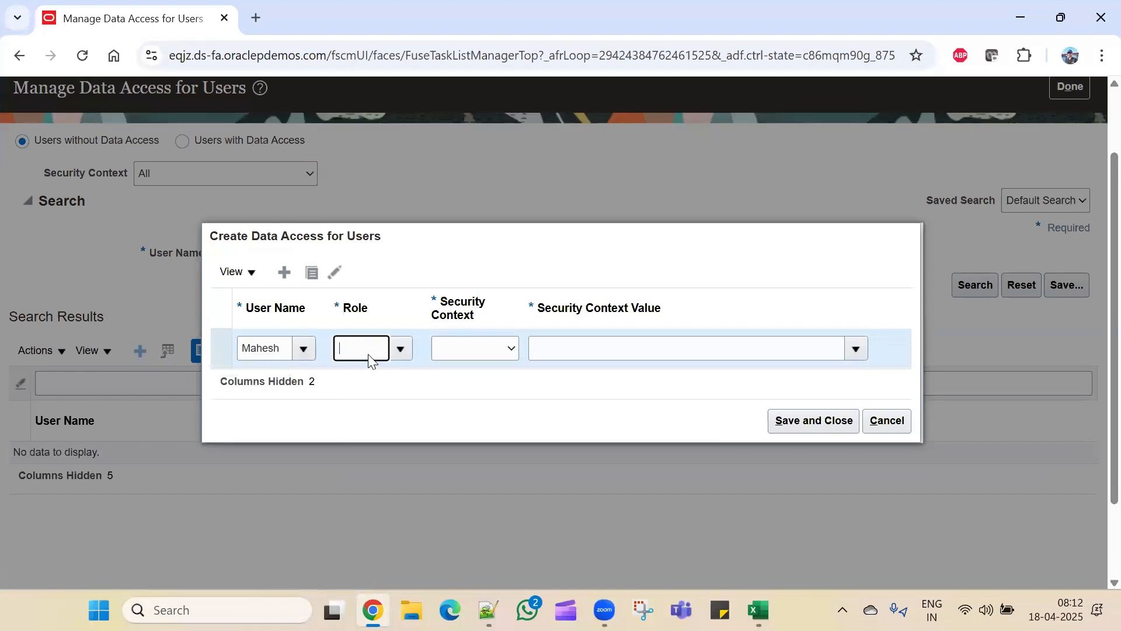
{"action": "left_click", "coordinate": [398, 349]}
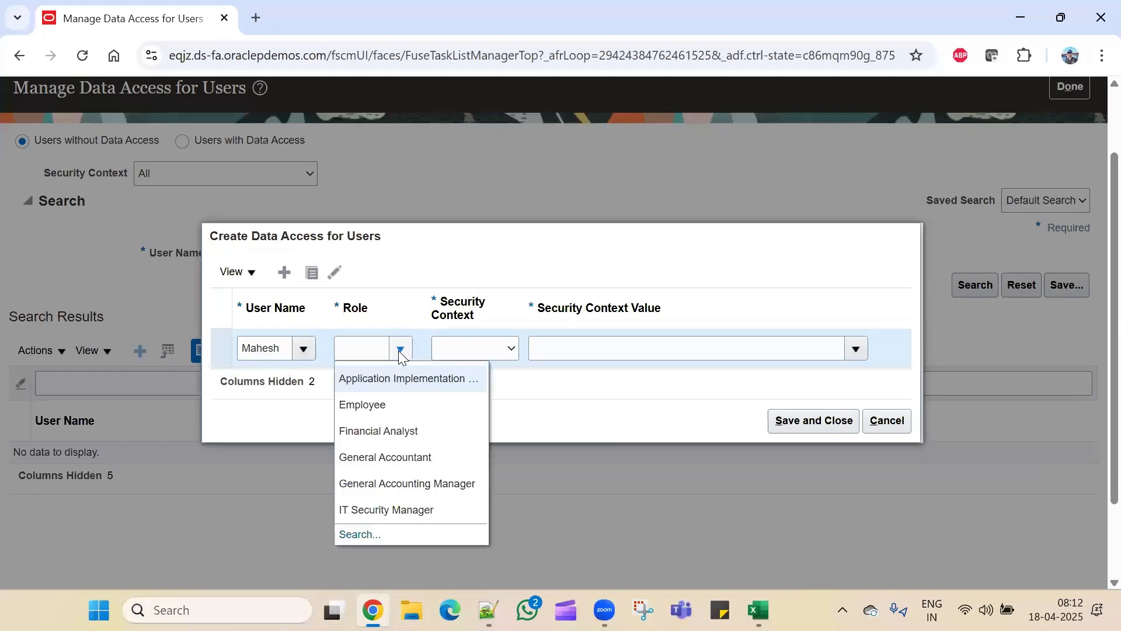
{"action": "scroll", "coordinate": [436, 483], "scroll_direction": "down", "scroll_amount": 2}
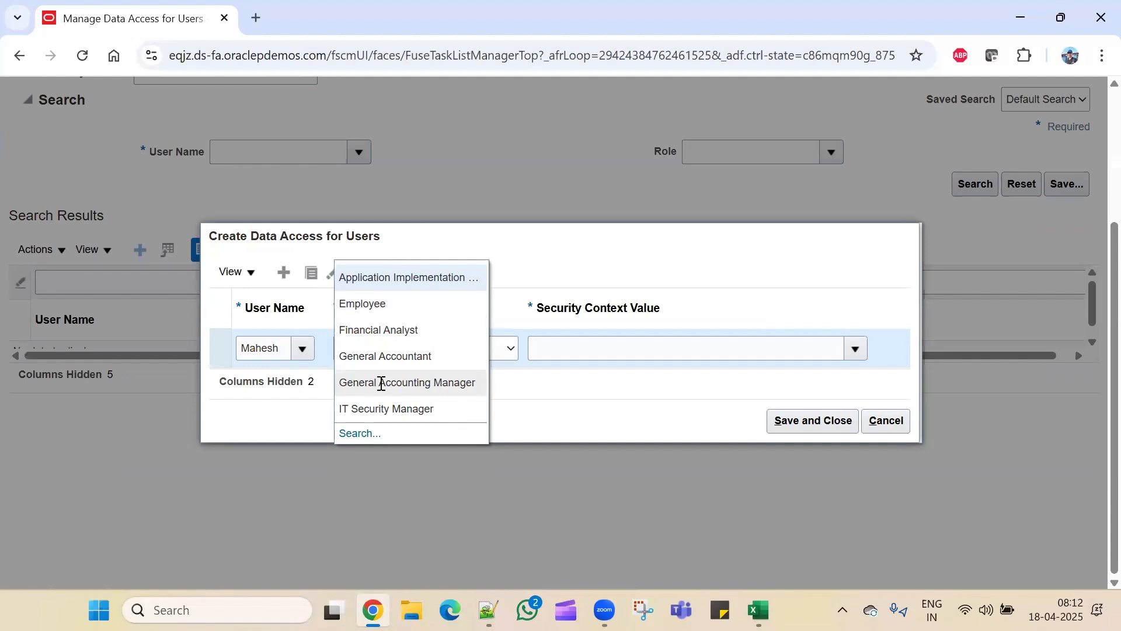
{"action": "left_click", "coordinate": [385, 357]}
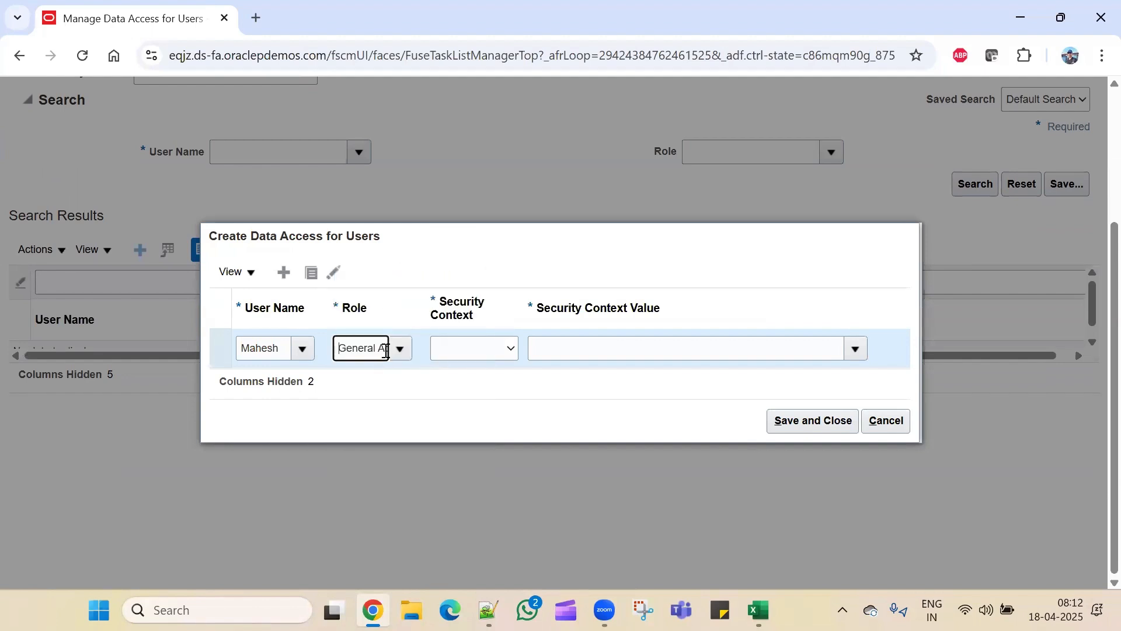
Set the General Accountant entry's security context to Data access set and its context value to SONY1_Primary Ledger
{"action": "left_click", "coordinate": [473, 352]}
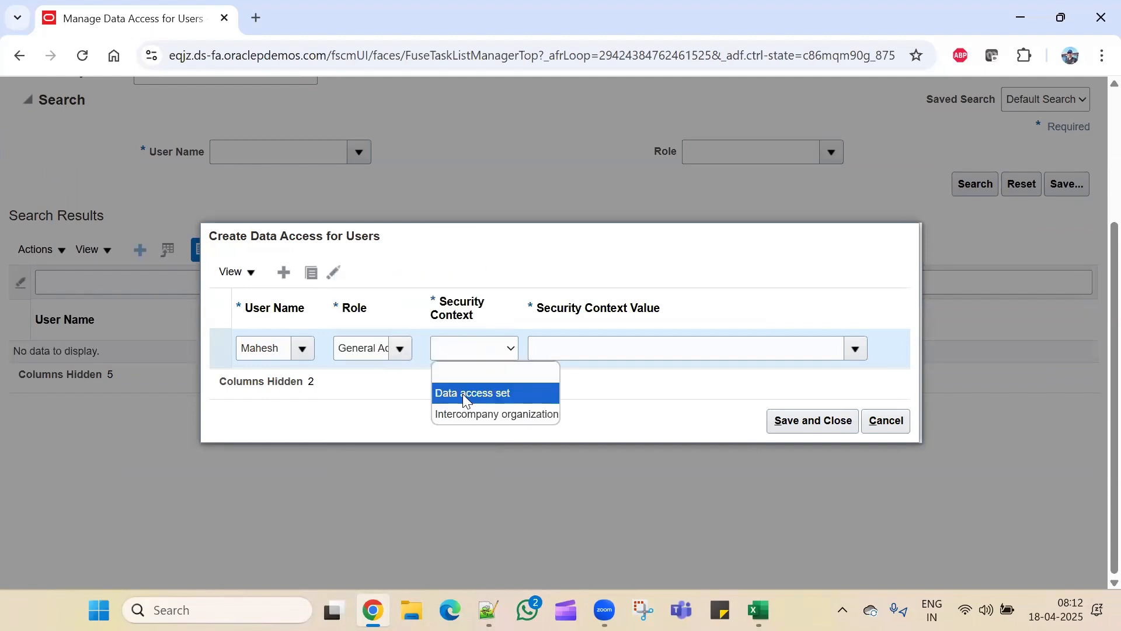
{"action": "left_click", "coordinate": [481, 394]}
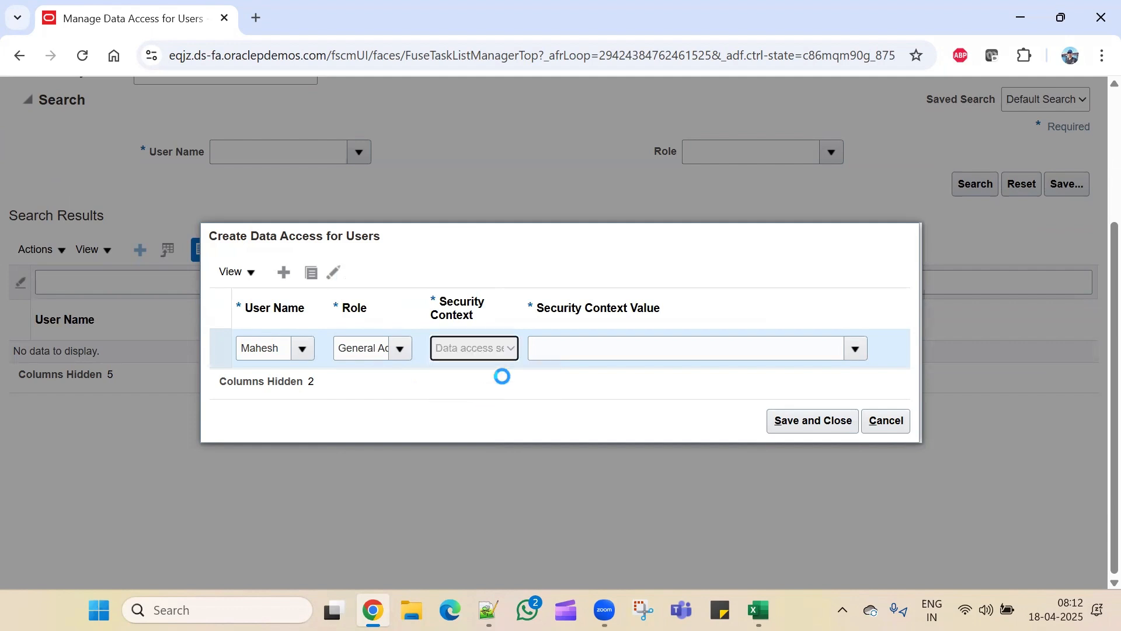
{"action": "left_click", "coordinate": [562, 345]}
{"action": "type", "text": "S"}
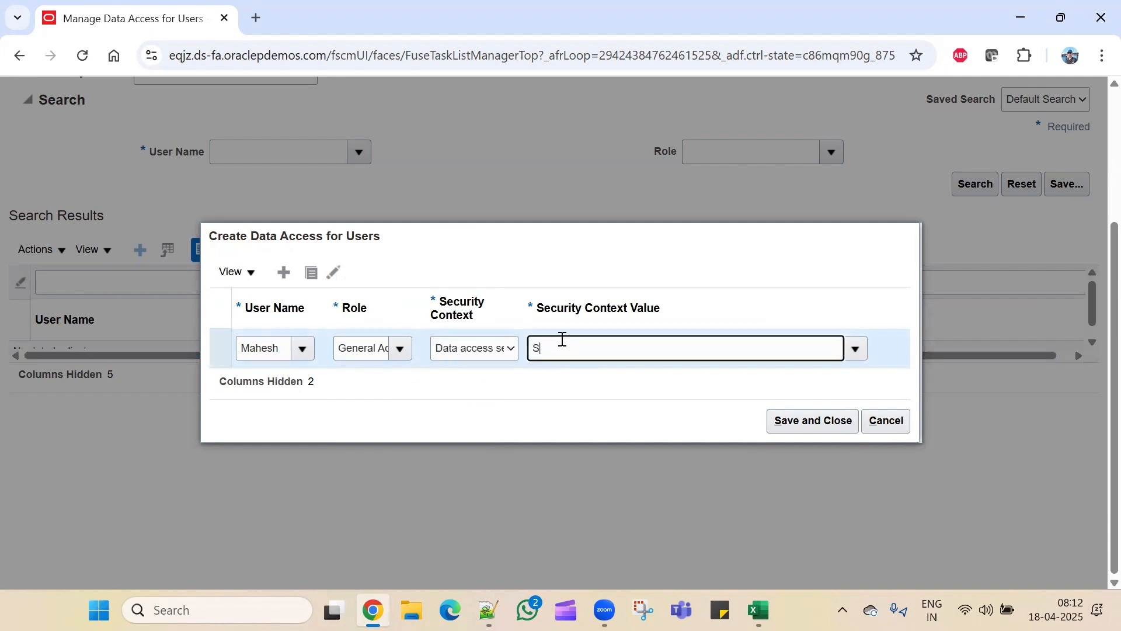
{"action": "type", "text": "ONY"}
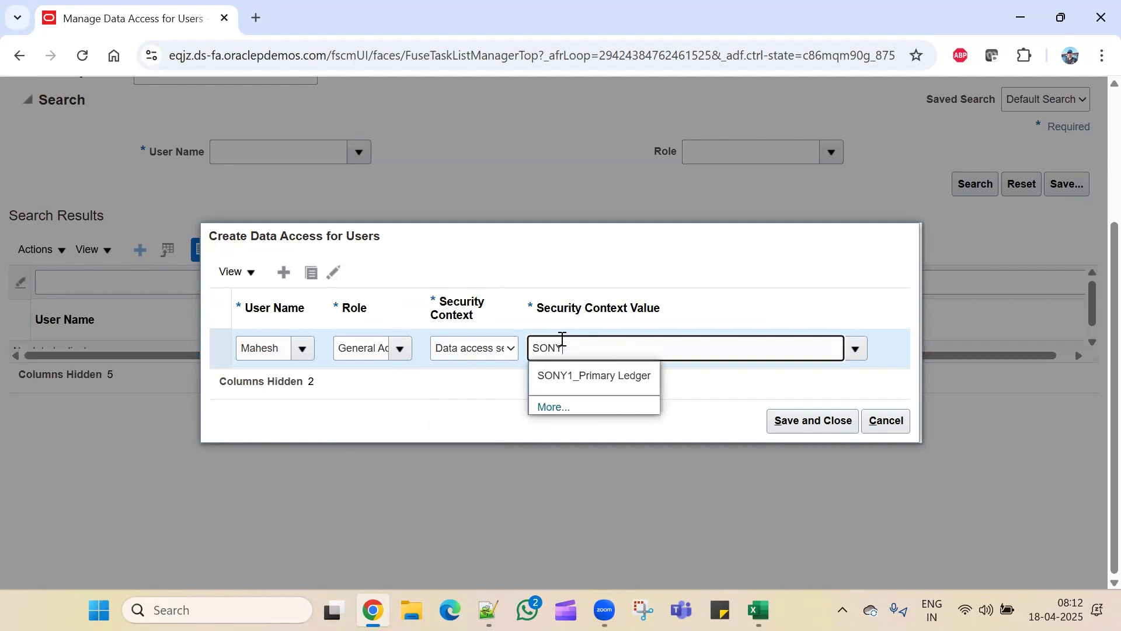
{"action": "left_click", "coordinate": [559, 377]}
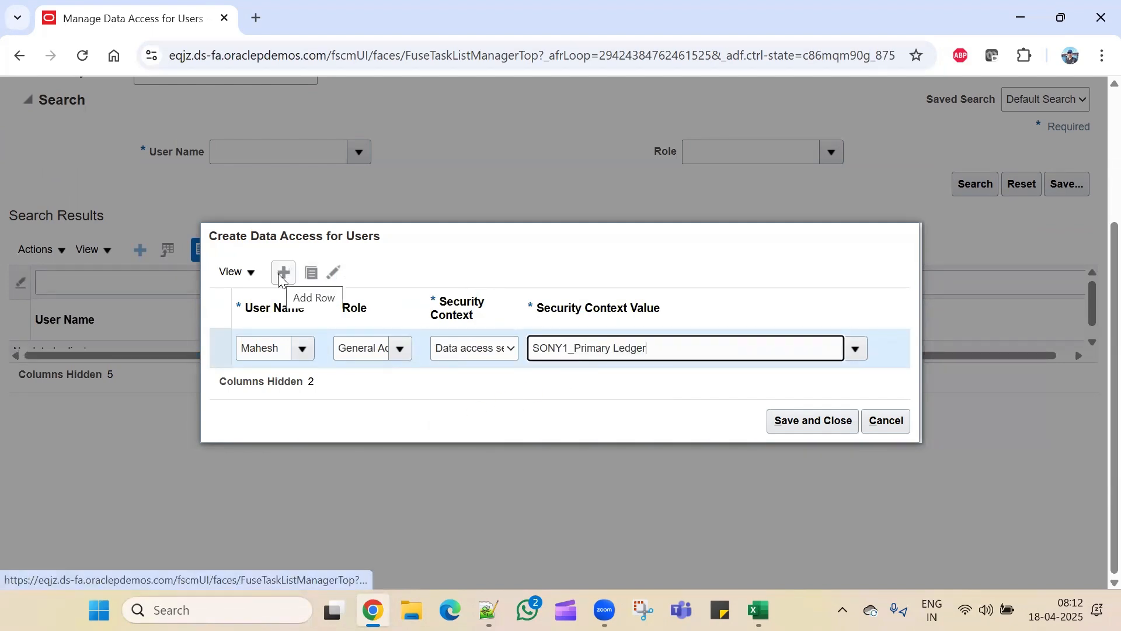
Duplicate the data access entry for the General Accounting Manager role with security context Data access set and value SONY1_Primary Ledger
{"action": "left_click", "coordinate": [310, 280]}
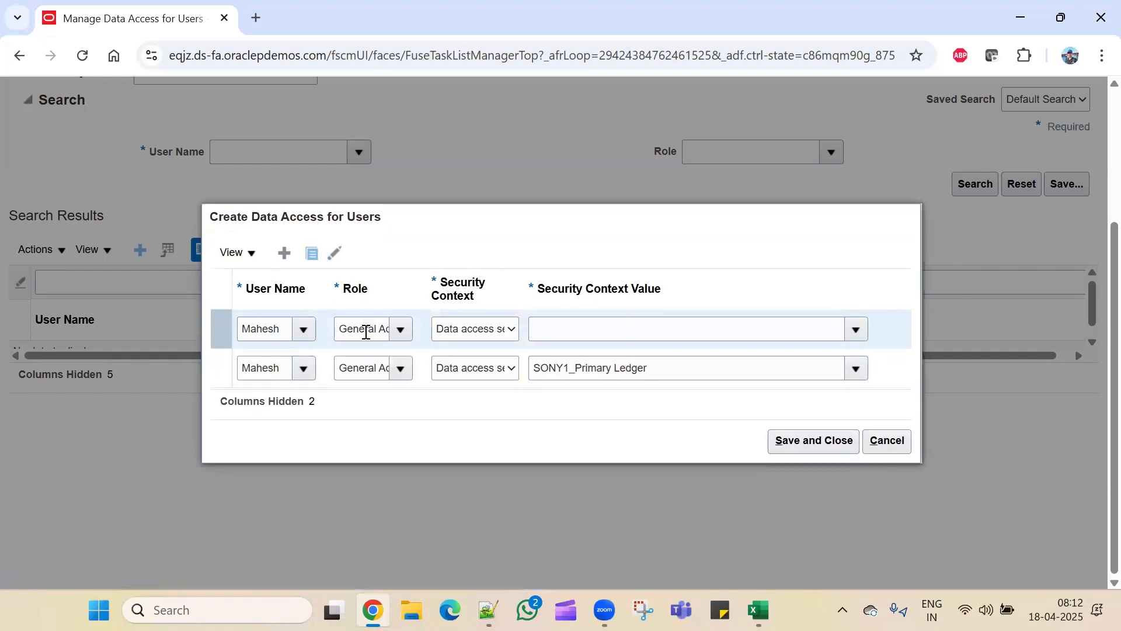
{"action": "left_click", "coordinate": [401, 331]}
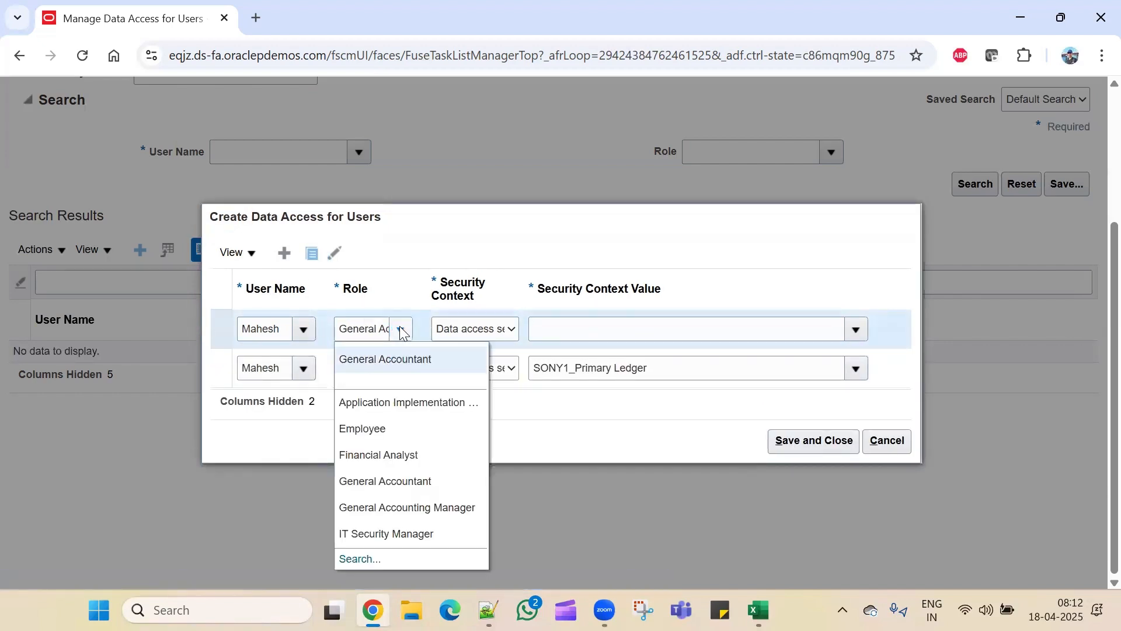
{"action": "left_click", "coordinate": [384, 508]}
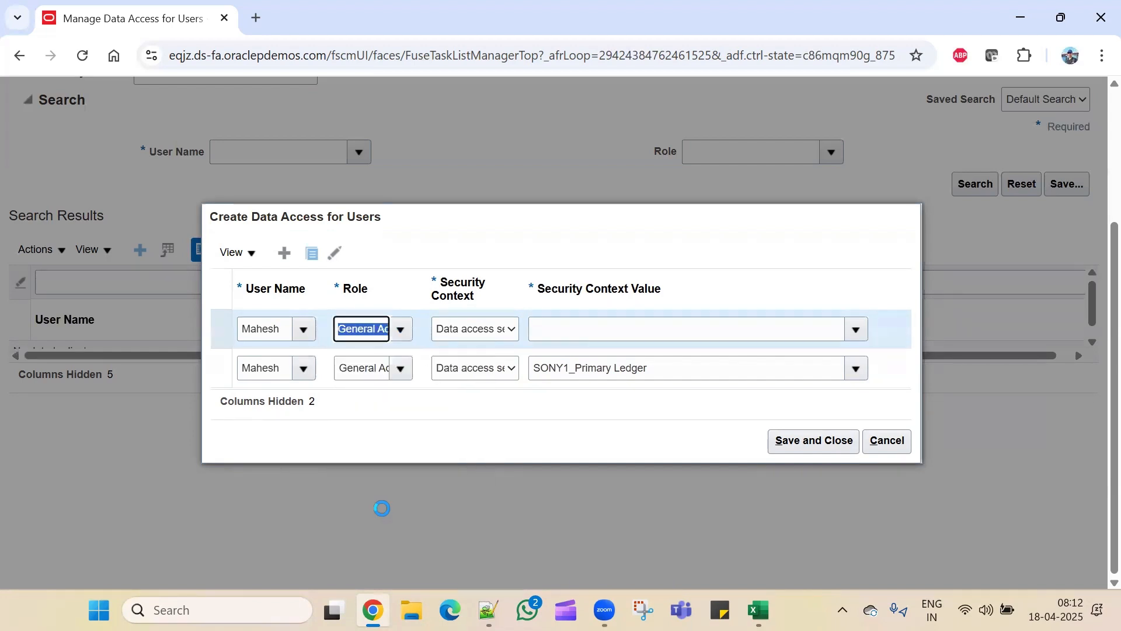
{"action": "left_click", "coordinate": [482, 327]}
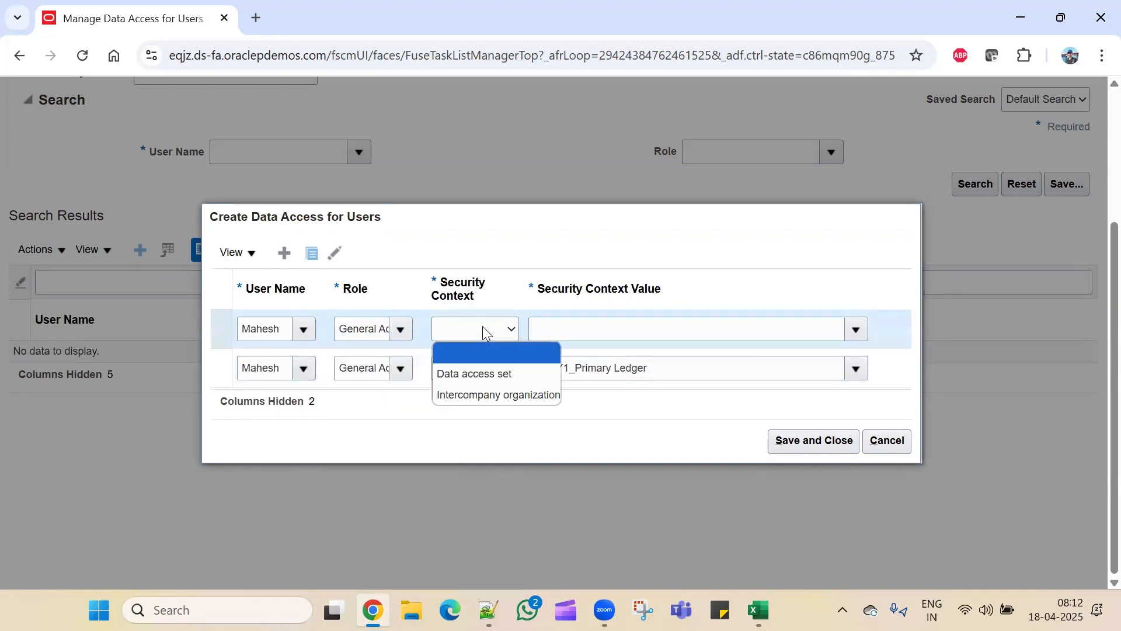
{"action": "left_click", "coordinate": [477, 374]}
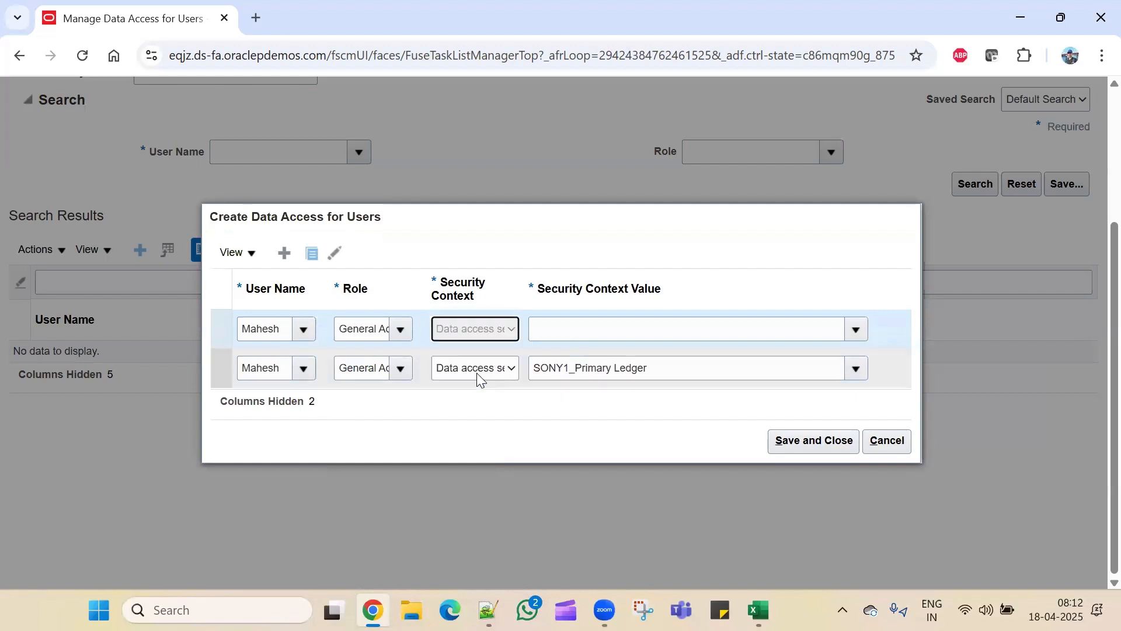
{"action": "left_click", "coordinate": [851, 330]}
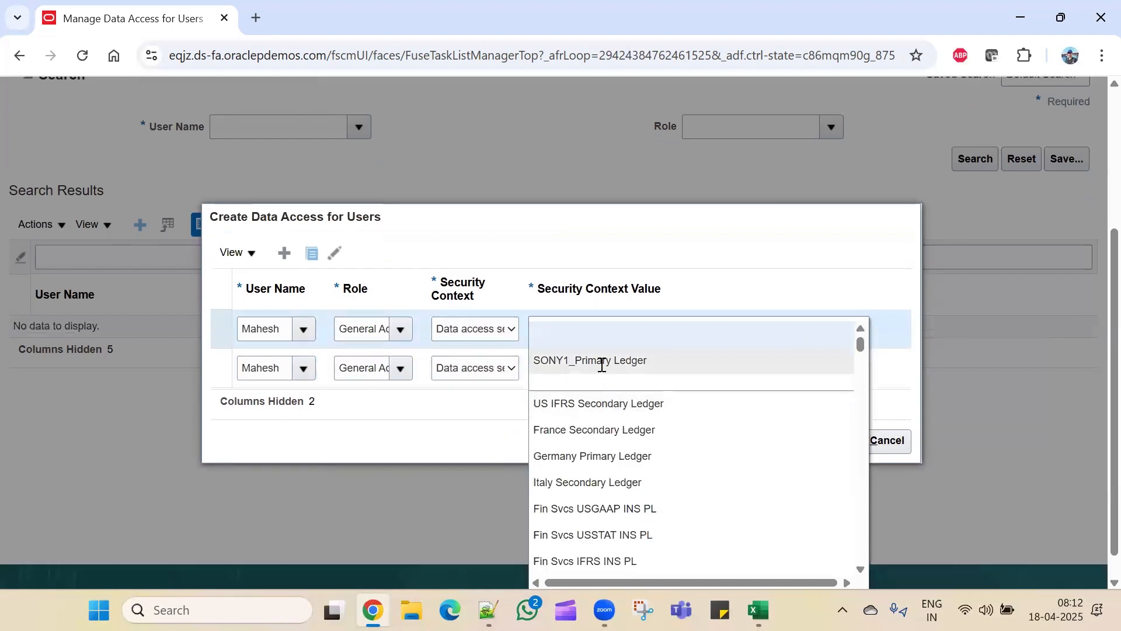
{"action": "left_click", "coordinate": [602, 362]}
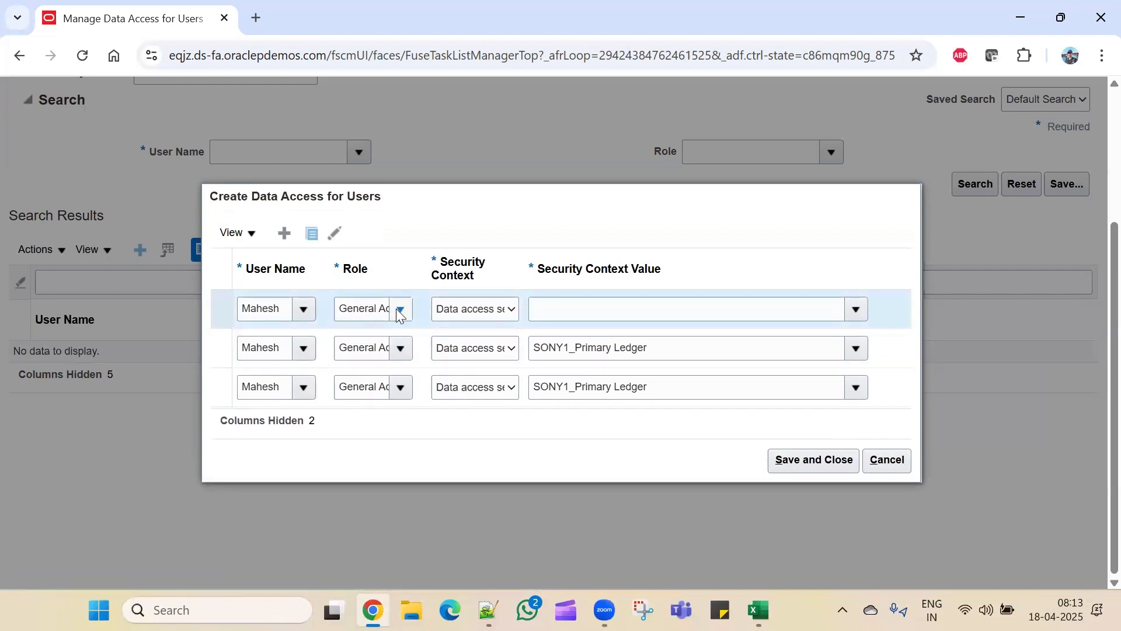
Complete another duplicated entry for the Financial Analyst role with Data access set and SONY1_Primary Ledger, and save all the data access entries
{"action": "left_click", "coordinate": [400, 309]}
{"action": "left_click", "coordinate": [419, 463]}
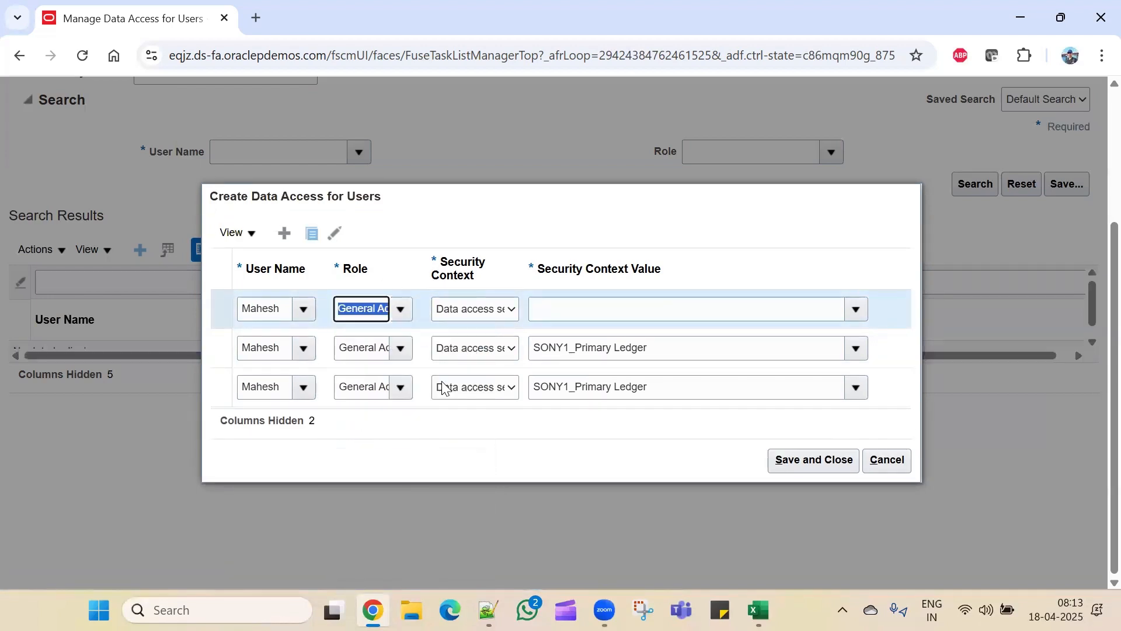
{"action": "left_click", "coordinate": [501, 308]}
{"action": "left_click", "coordinate": [500, 352]}
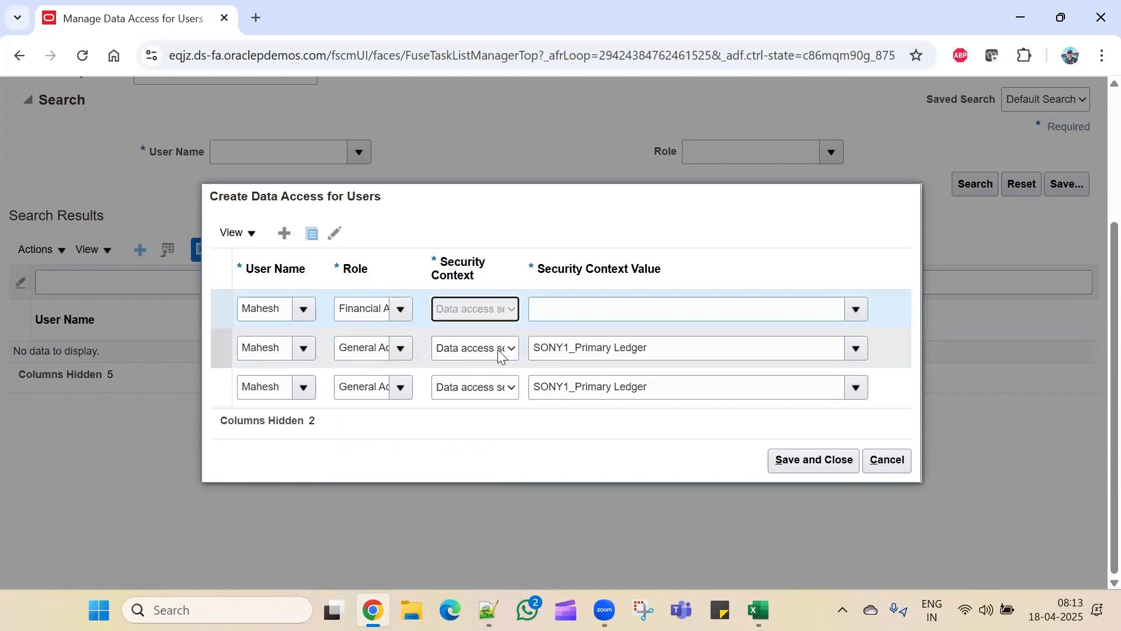
{"action": "left_click", "coordinate": [855, 308]}
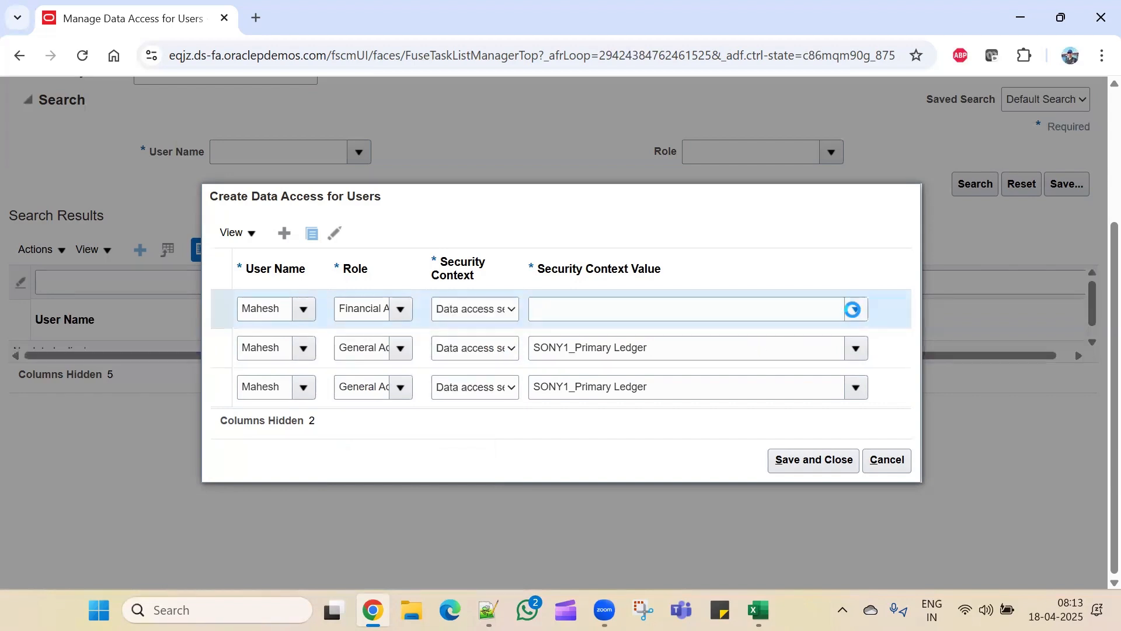
{"action": "left_click", "coordinate": [669, 360]}
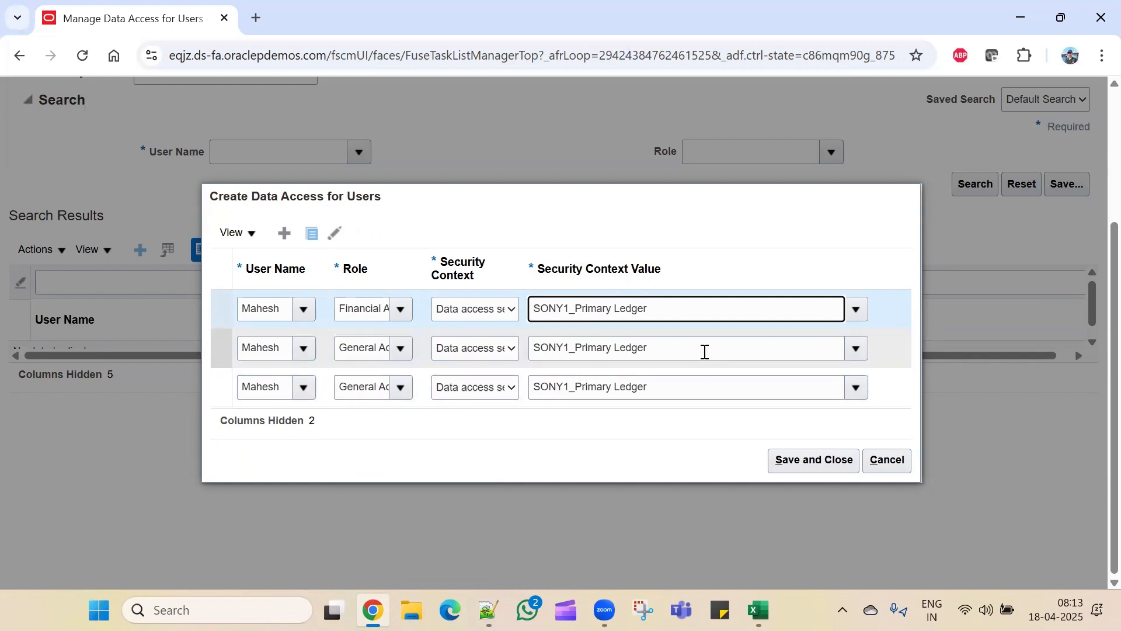
{"action": "left_click", "coordinate": [788, 465]}
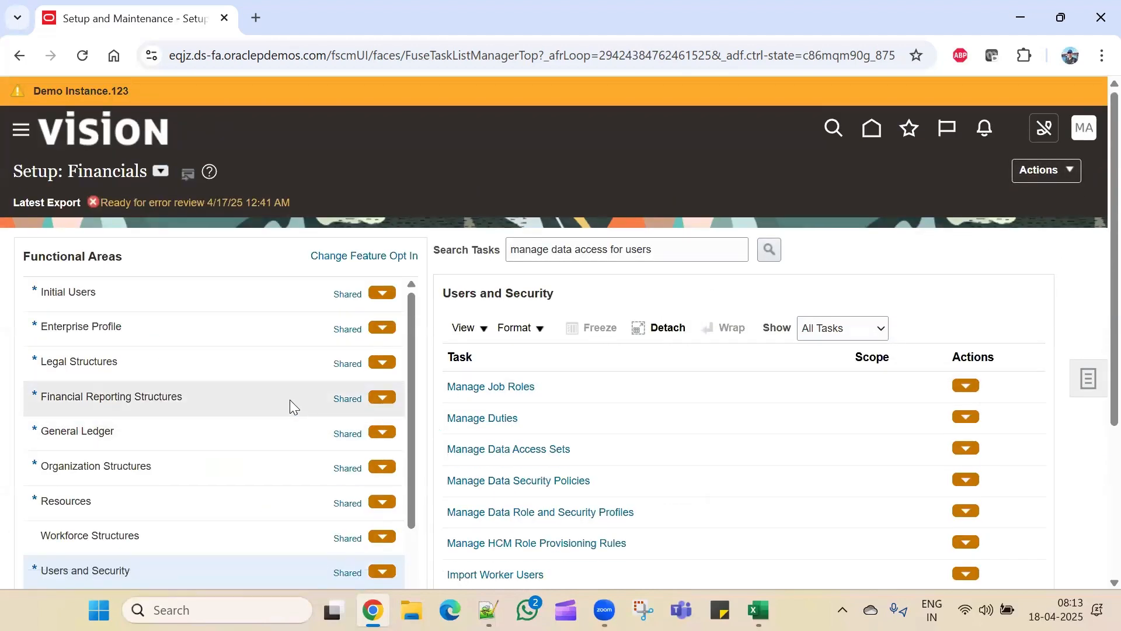
Submit the Run User and Roles Synchronization Process task from the Initial Users functional area
{"action": "left_click", "coordinate": [148, 292]}
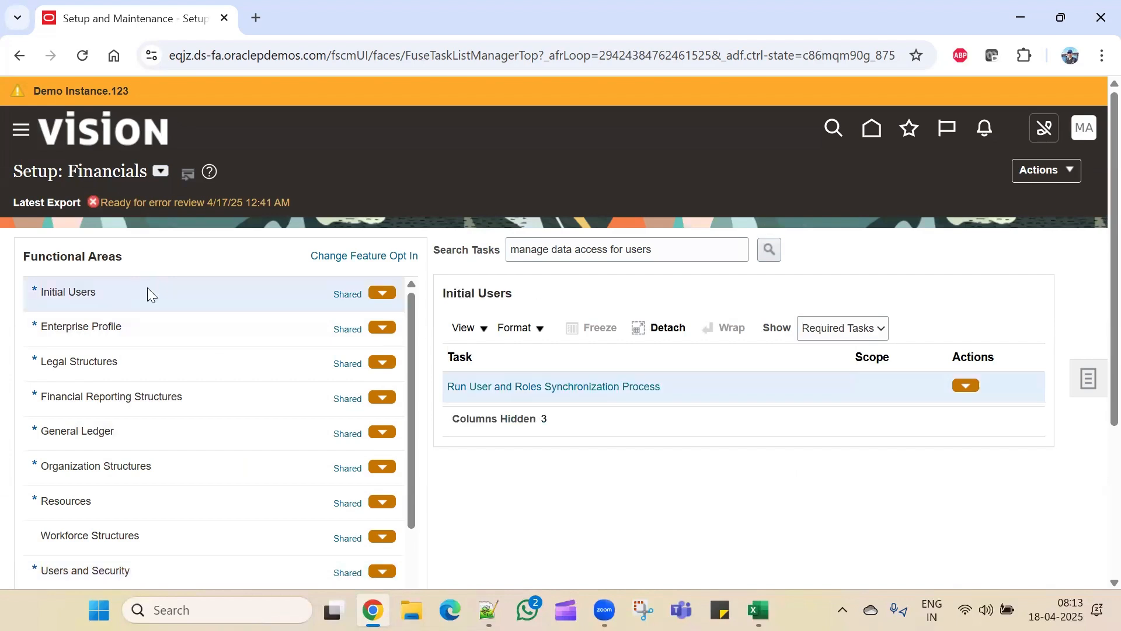
{"action": "left_click", "coordinate": [546, 388]}
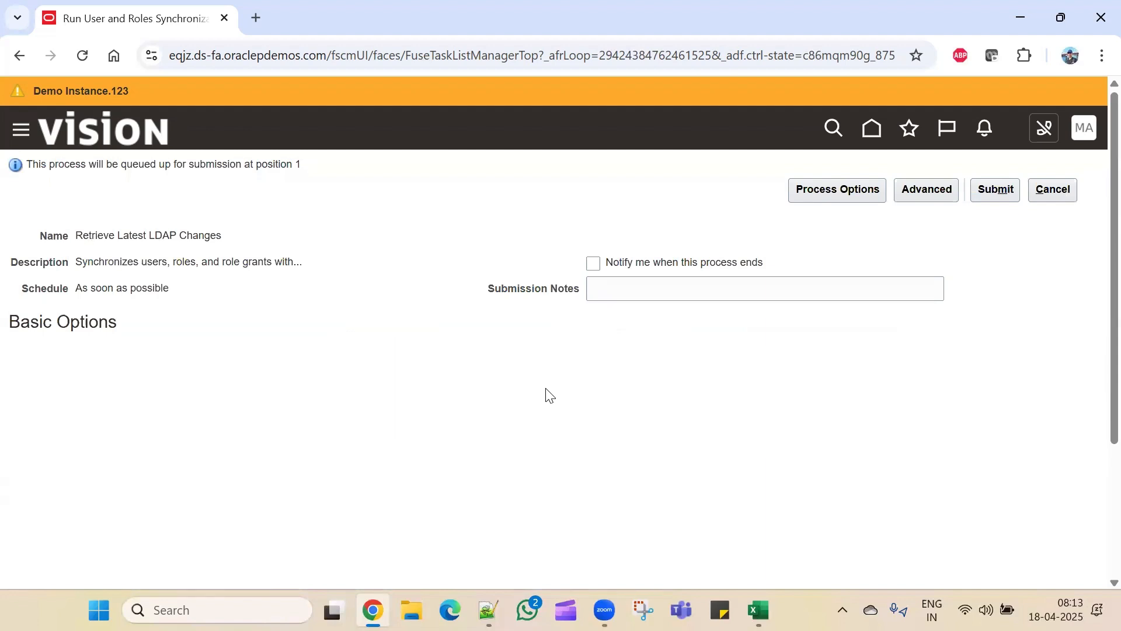
{"action": "left_click", "coordinate": [999, 193]}
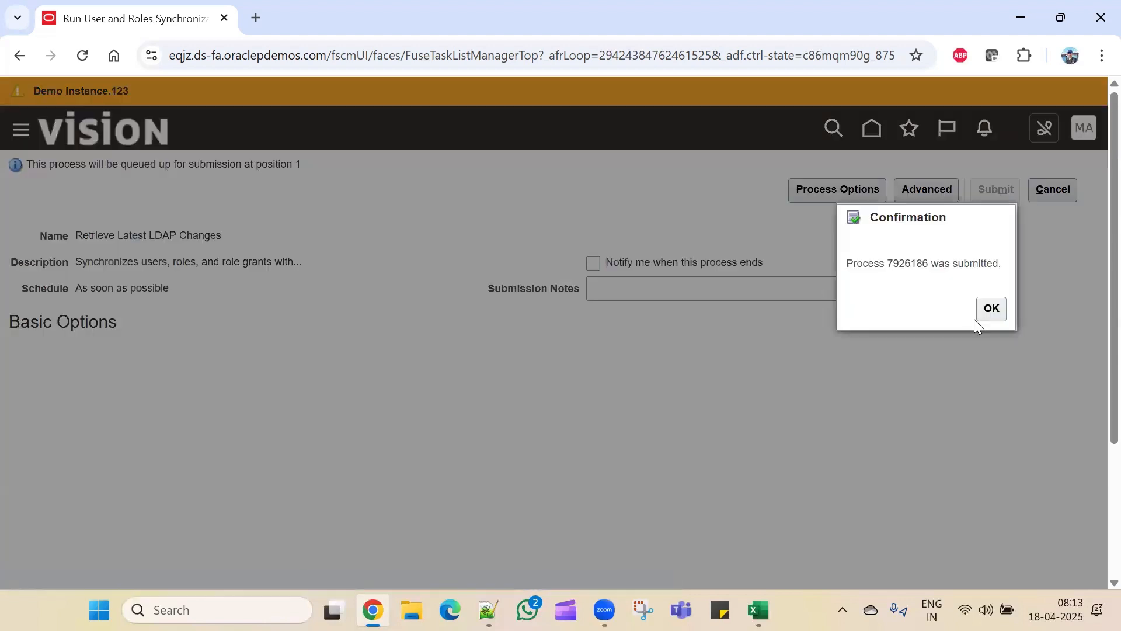
{"action": "left_click", "coordinate": [992, 310]}
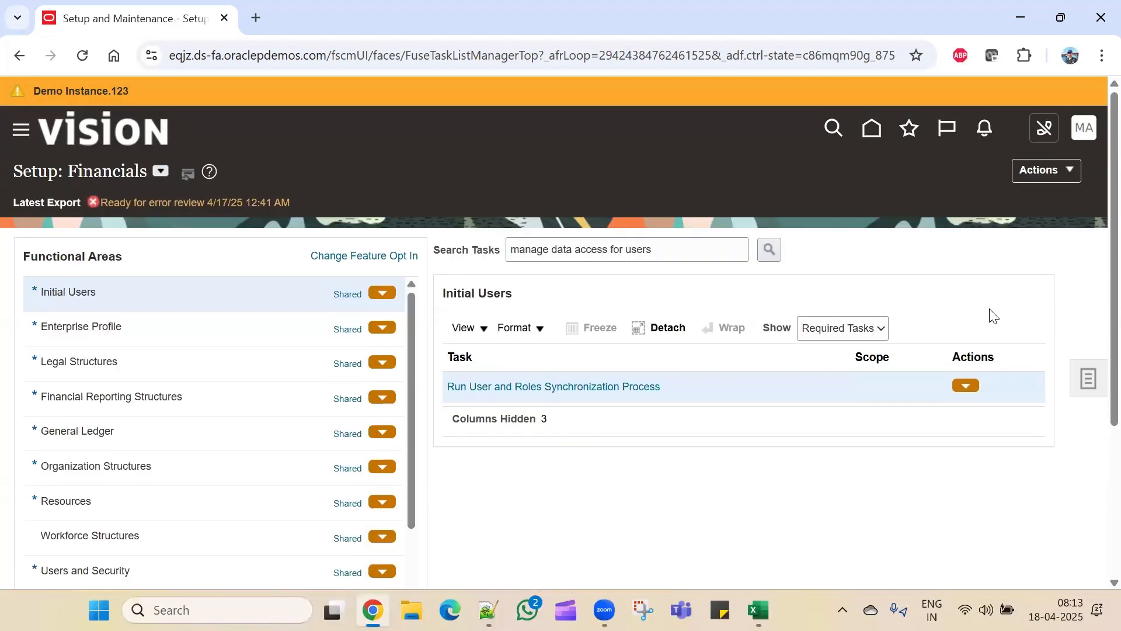
Return to the home page, reload it and show the General Accounting apps
{"action": "left_click", "coordinate": [872, 129]}
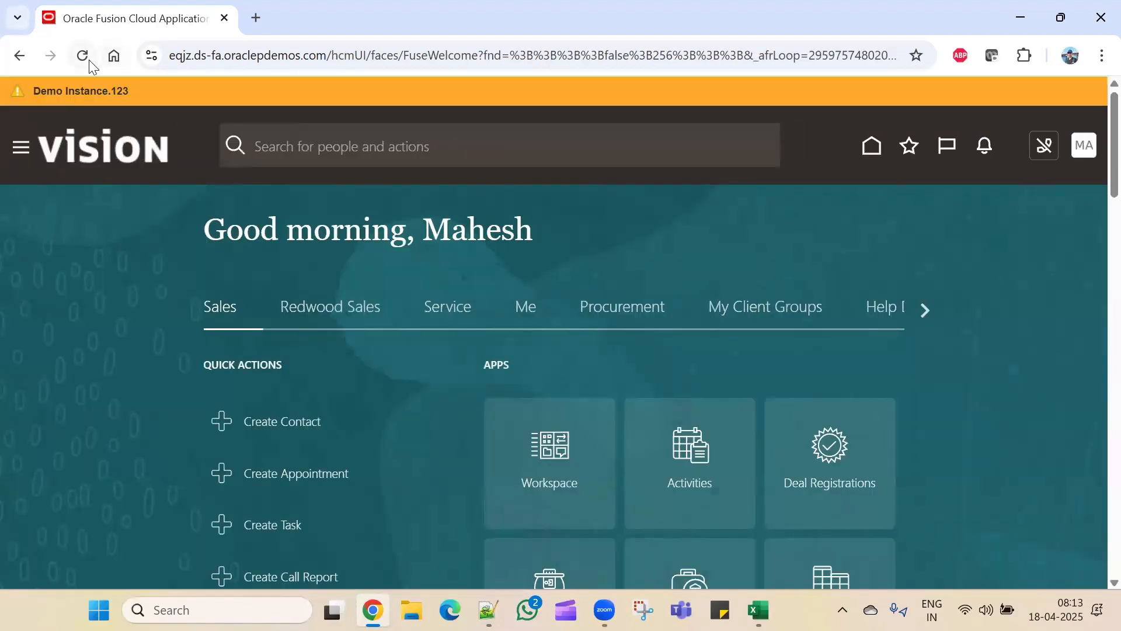
{"action": "left_click", "coordinate": [86, 58]}
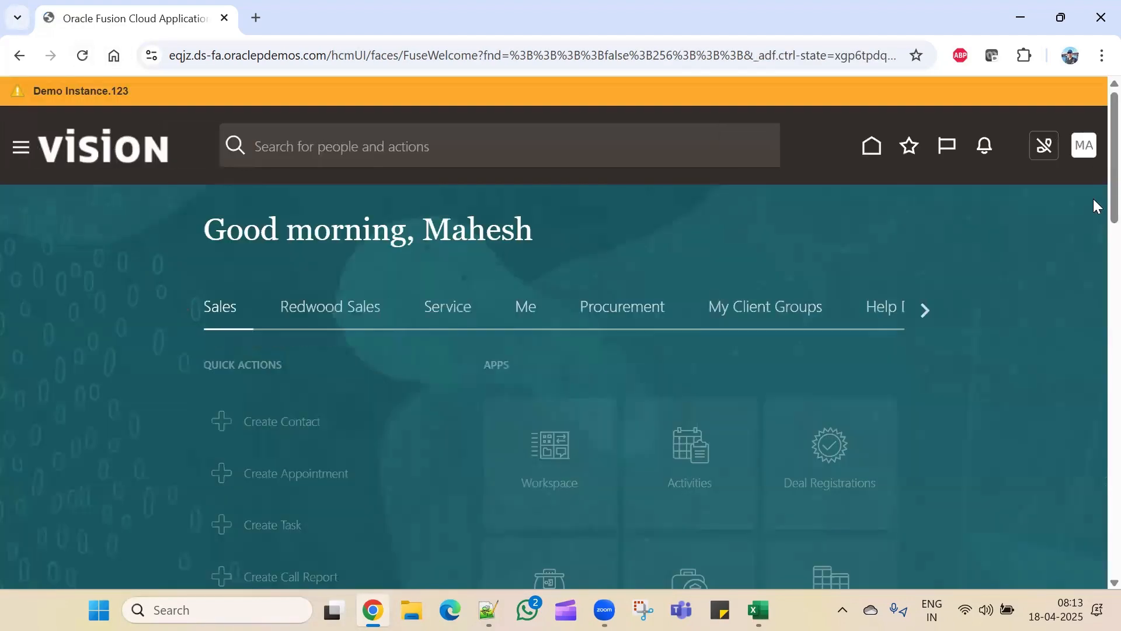
{"action": "left_click", "coordinate": [1085, 150]}
{"action": "left_click", "coordinate": [683, 230]}
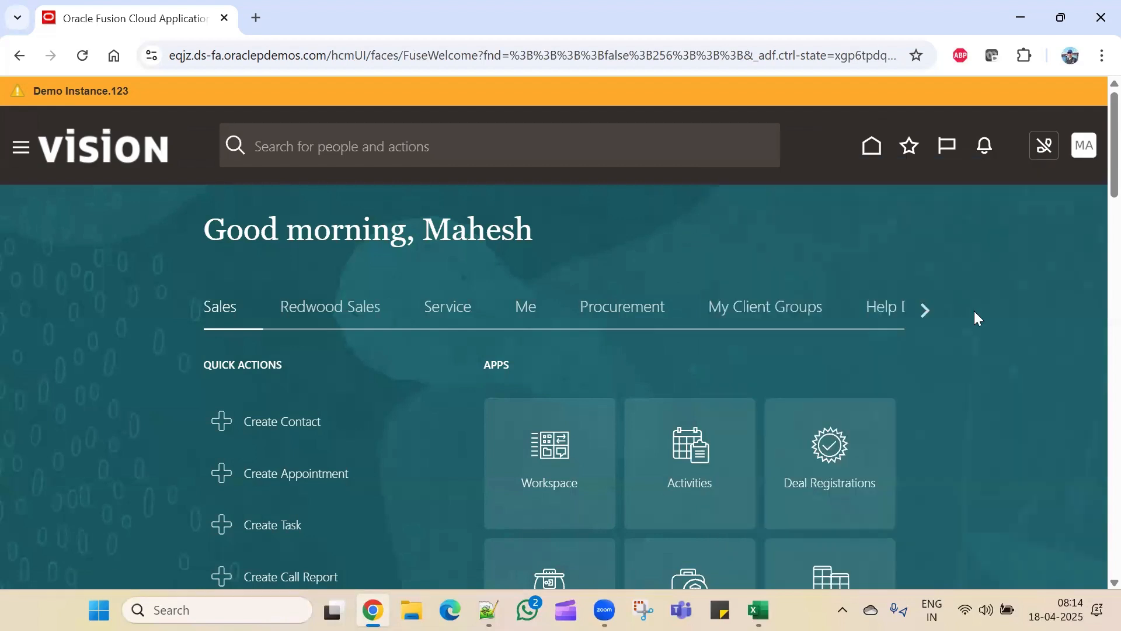
{"action": "left_click", "coordinate": [926, 311]}
{"action": "left_click", "coordinate": [926, 311]}
{"action": "left_click", "coordinate": [926, 307]}
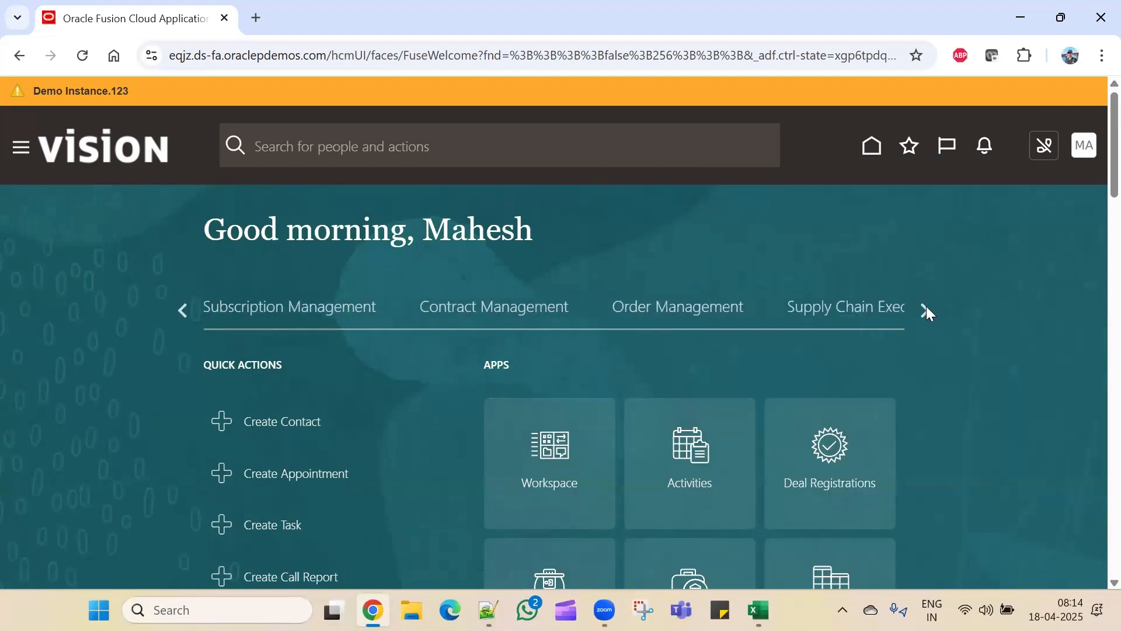
{"action": "left_click", "coordinate": [926, 307]}
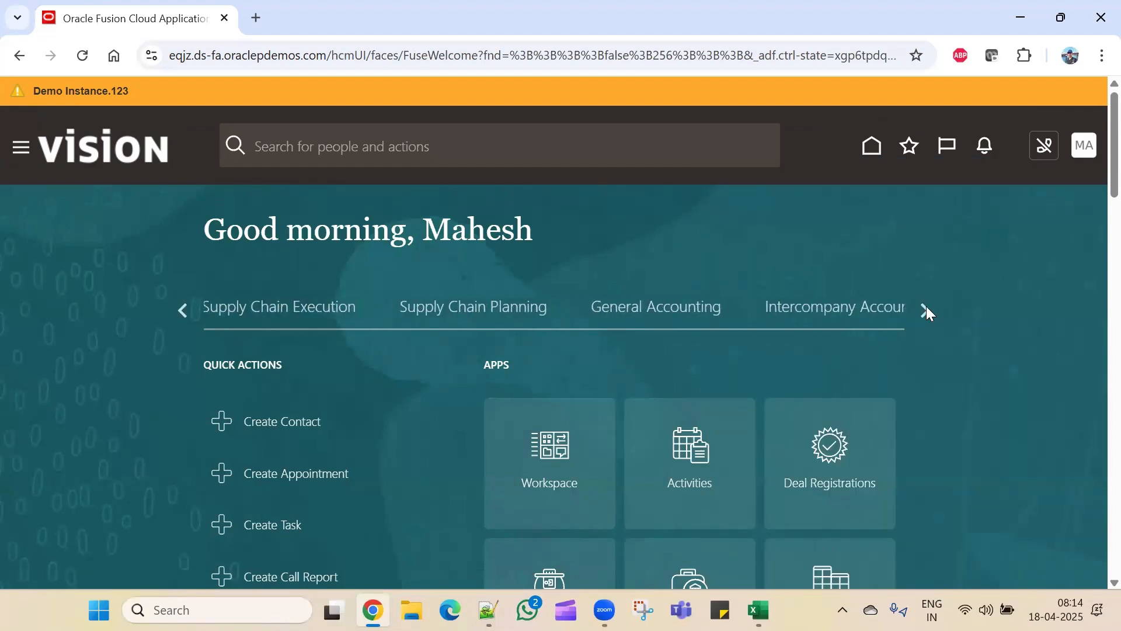
{"action": "left_click", "coordinate": [665, 312]}
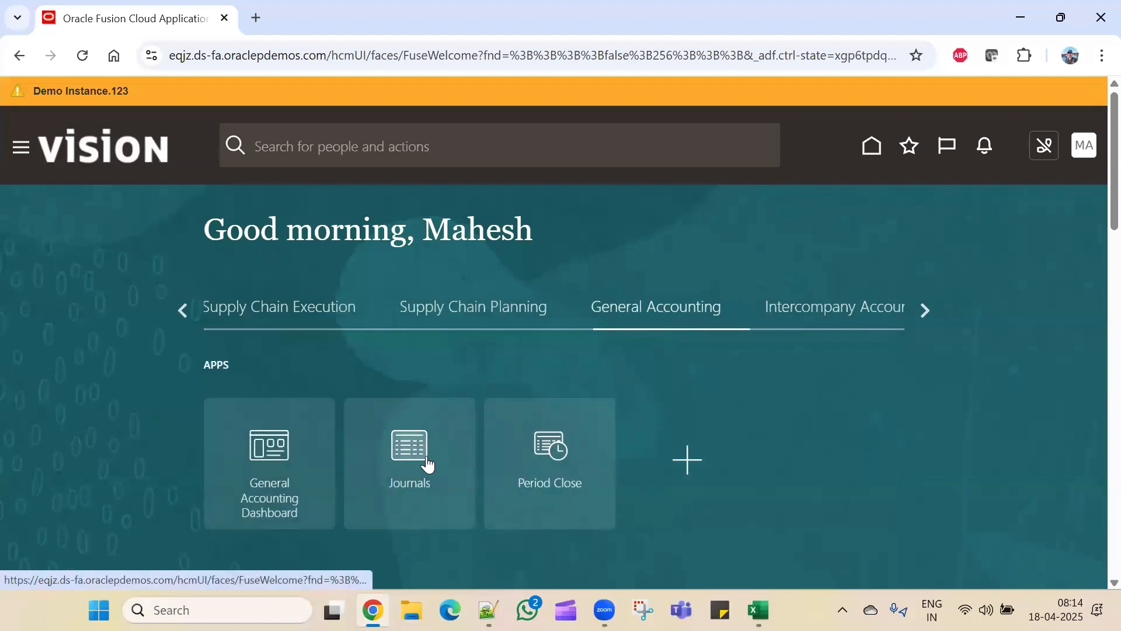
Try to open the Period Close and Journals apps under General Accounting
{"action": "left_click", "coordinate": [542, 451]}
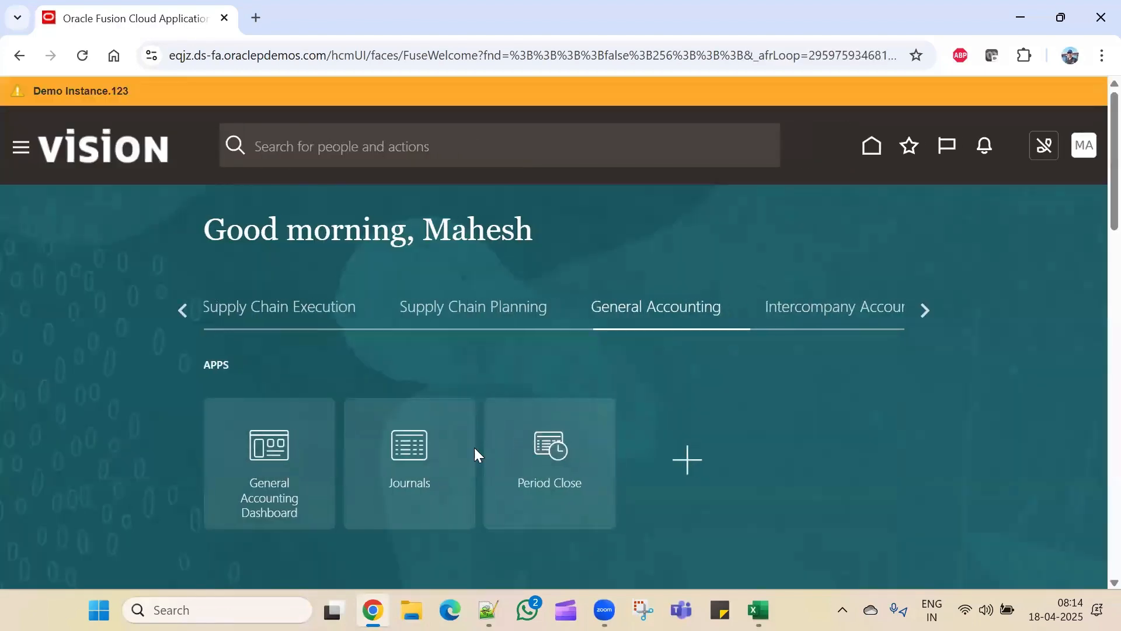
{"action": "left_click", "coordinate": [554, 454]}
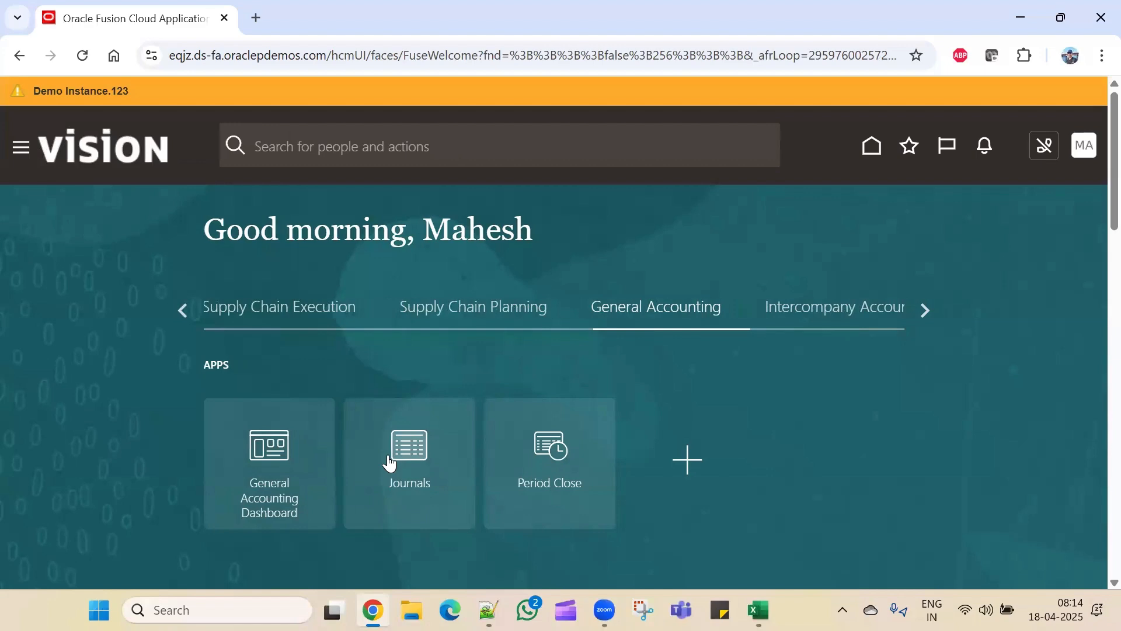
{"action": "left_click", "coordinate": [388, 455]}
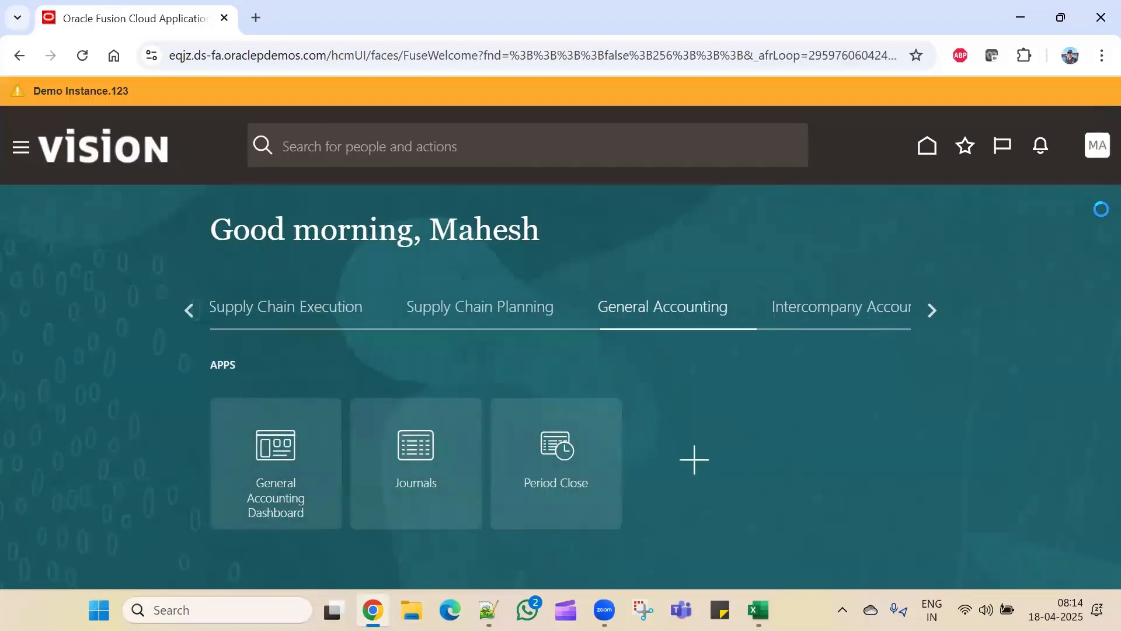
Sign out of Oracle Applications Cloud and confirm the single sign-off
{"action": "left_click", "coordinate": [1080, 155]}
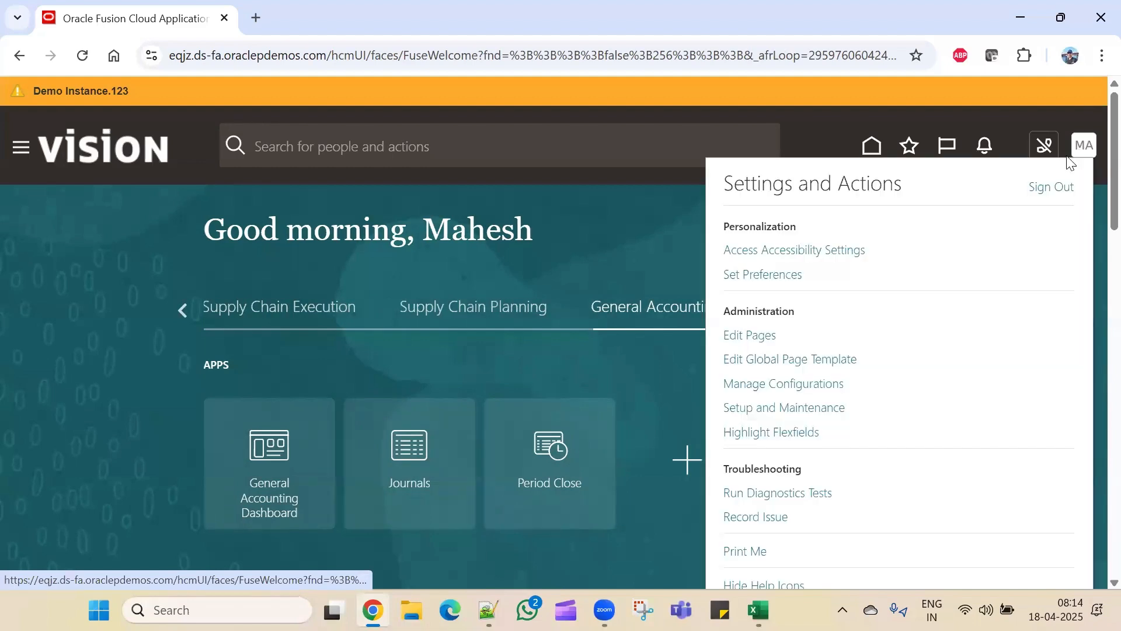
{"action": "left_click", "coordinate": [1050, 187]}
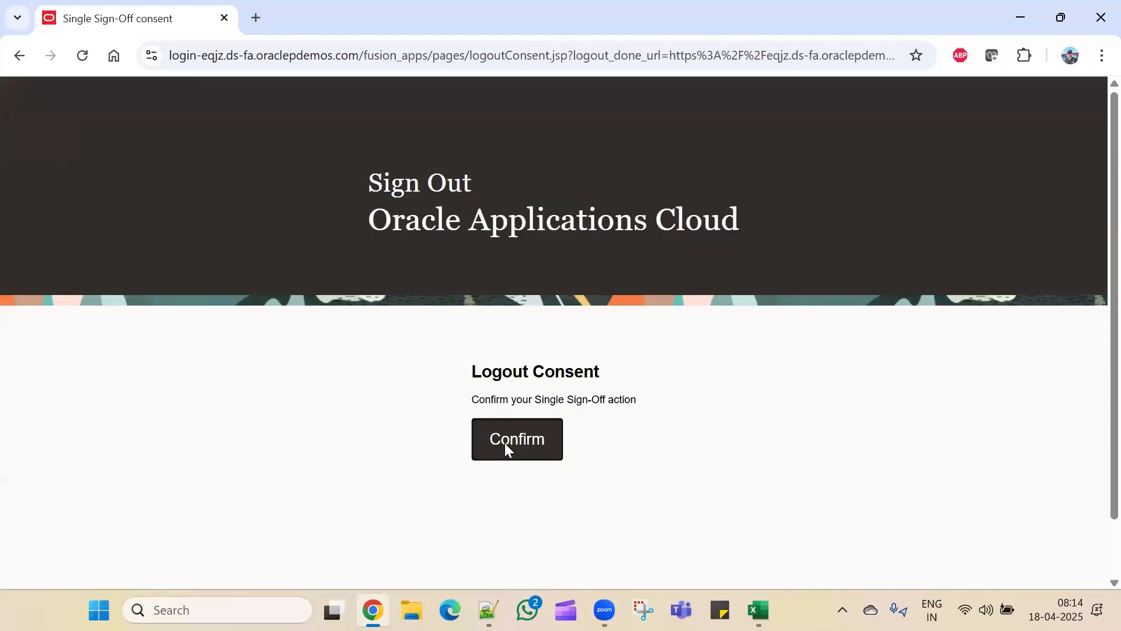
{"action": "left_click", "coordinate": [511, 433]}
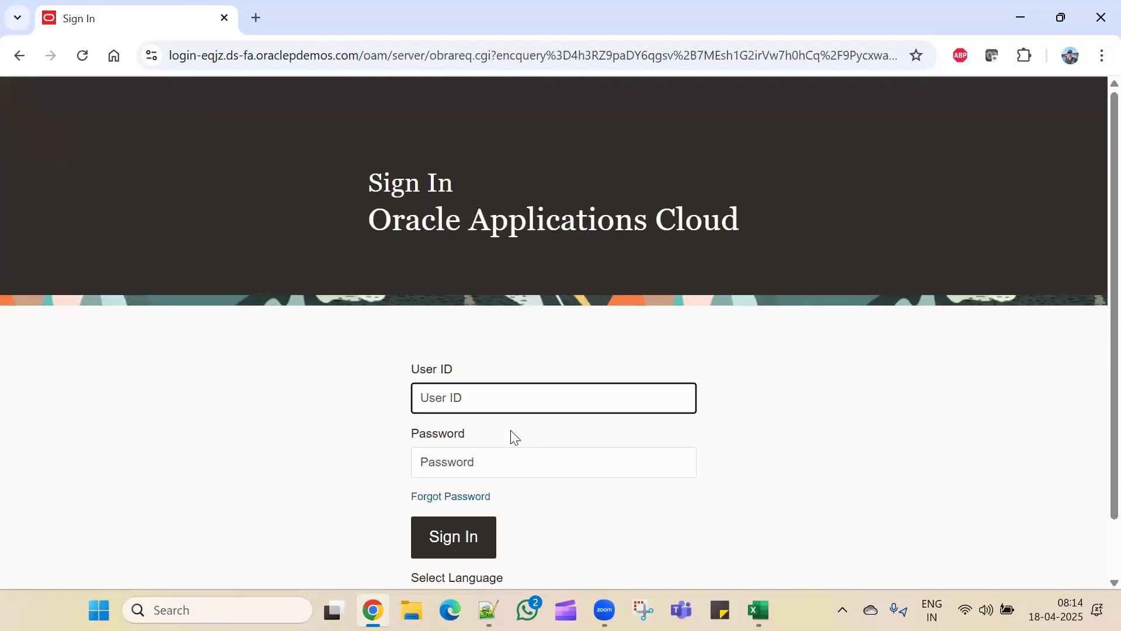
Sign back in with the account's user ID and password
{"action": "type", "text": "Mahesh"}
{"action": "key", "text": "Tab"}
{"action": "type", "text": "••"}
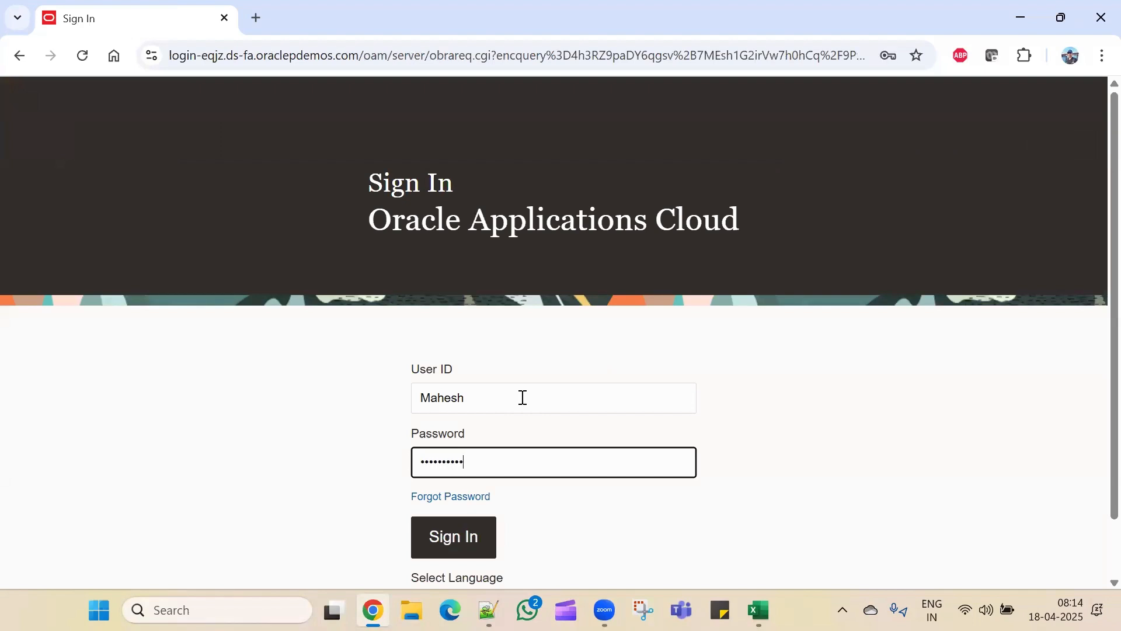
{"action": "key", "text": "Return"}
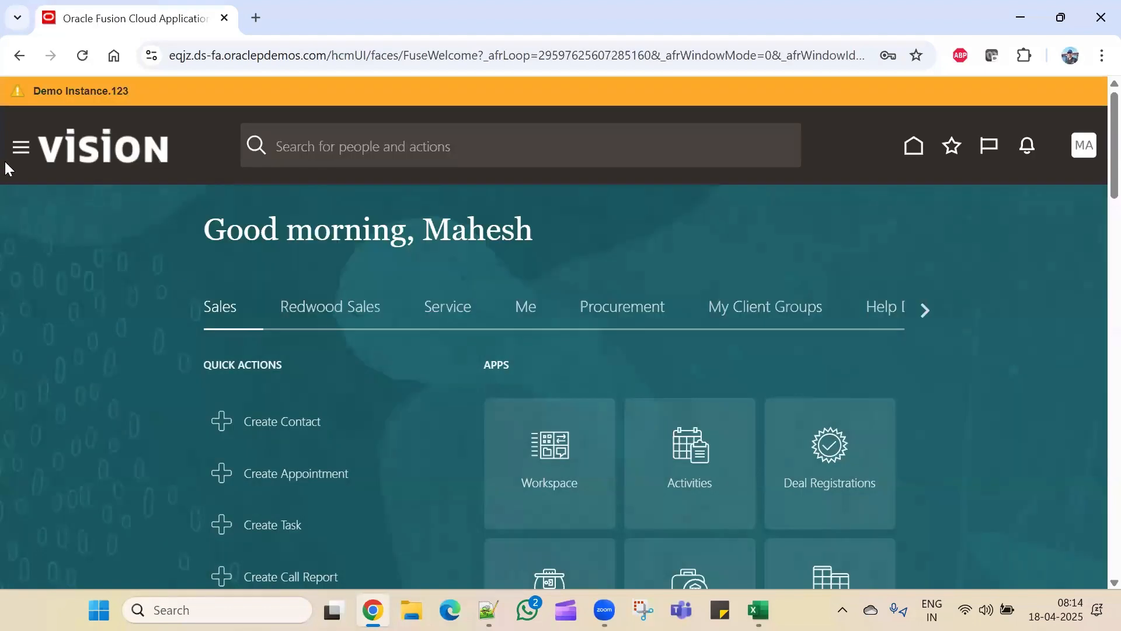
Open Scheduled Processes from the Tools group and refresh the process list to check the Retrieve Latest LDAP Changes job
{"action": "left_click", "coordinate": [20, 152]}
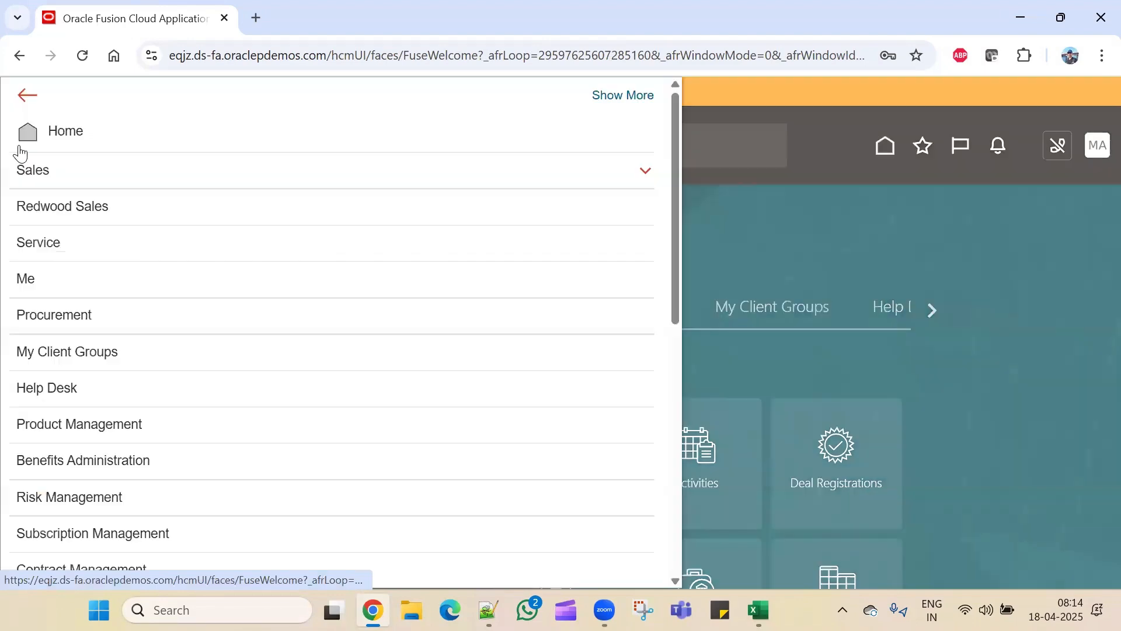
{"action": "scroll", "coordinate": [165, 433], "scroll_direction": "down", "scroll_amount": 7}
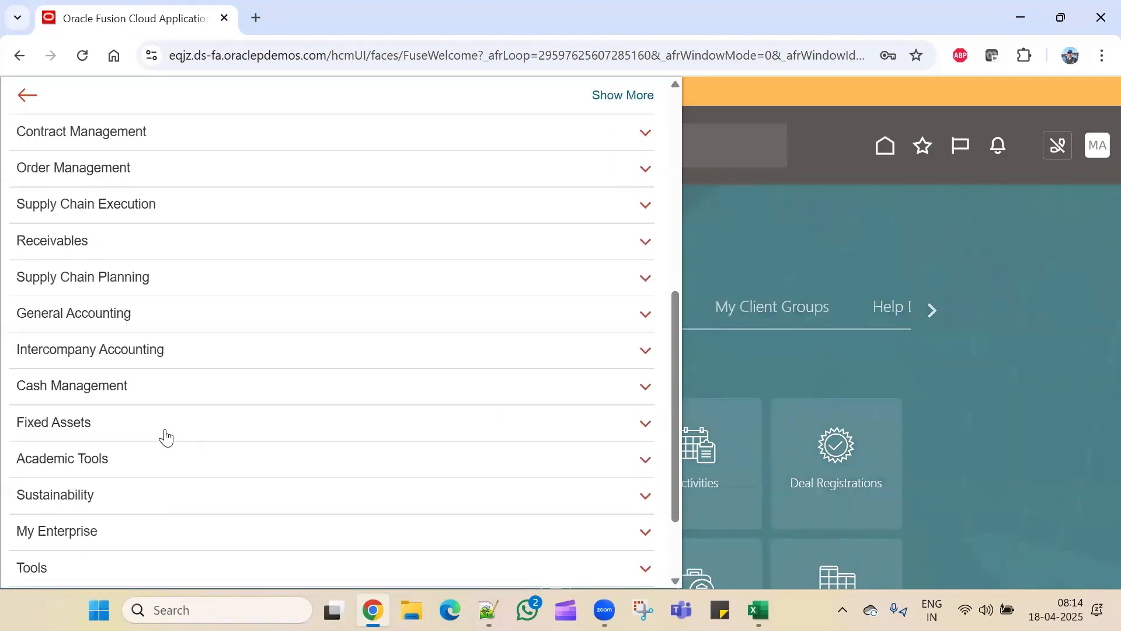
{"action": "scroll", "coordinate": [130, 454], "scroll_direction": "down", "scroll_amount": 2}
{"action": "left_click", "coordinate": [125, 455]}
{"action": "scroll", "coordinate": [99, 497], "scroll_direction": "down", "scroll_amount": 3}
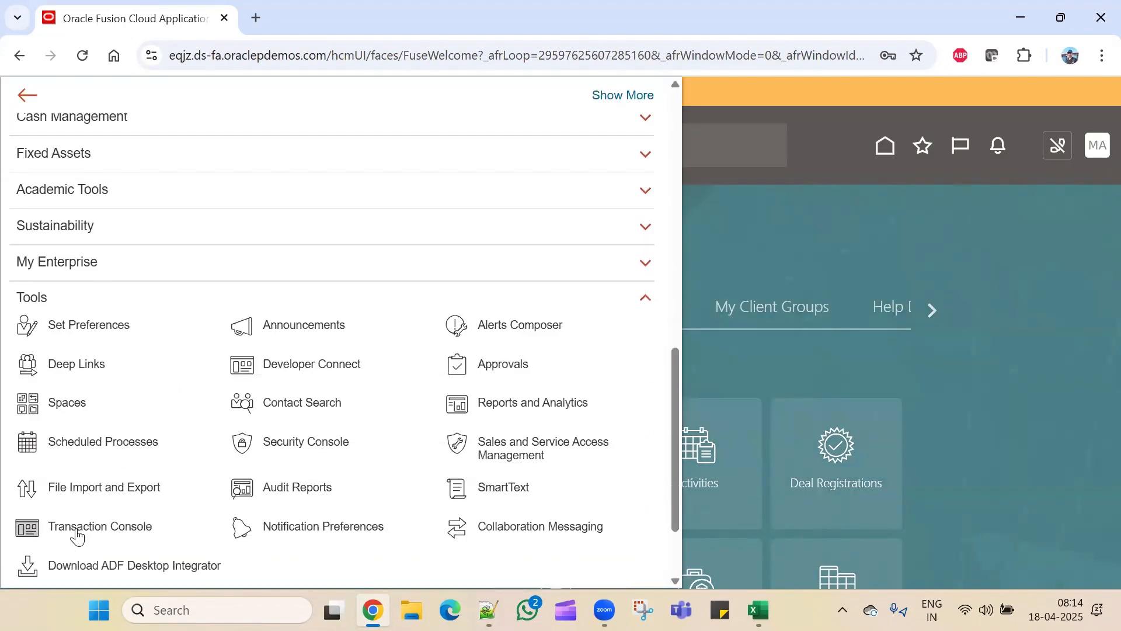
{"action": "left_click", "coordinate": [98, 442]}
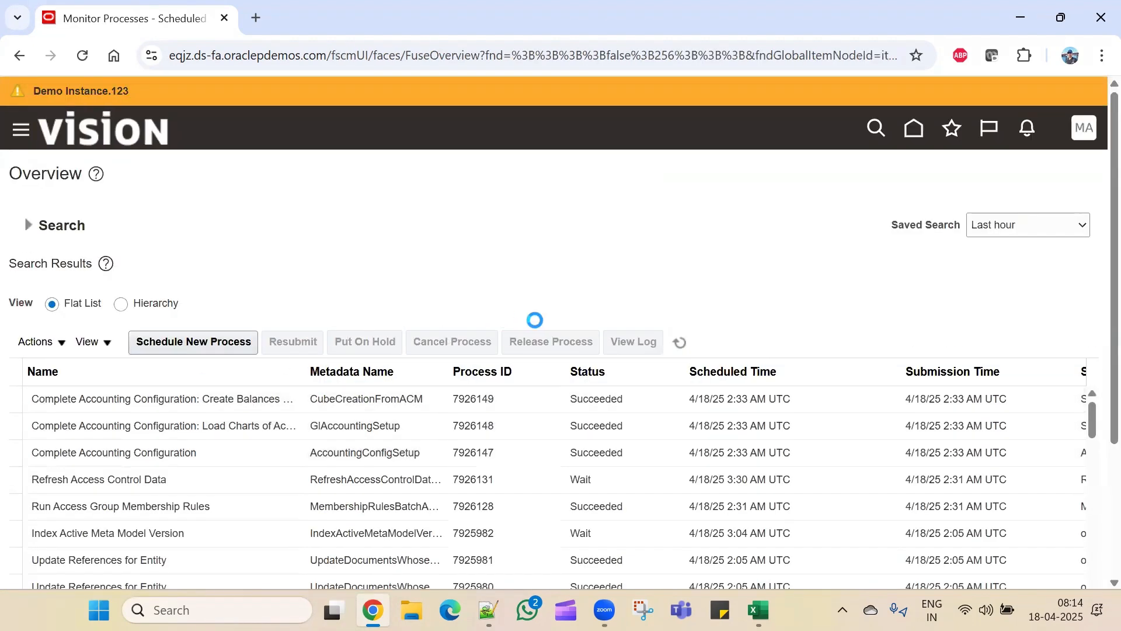
{"action": "left_click", "coordinate": [678, 342]}
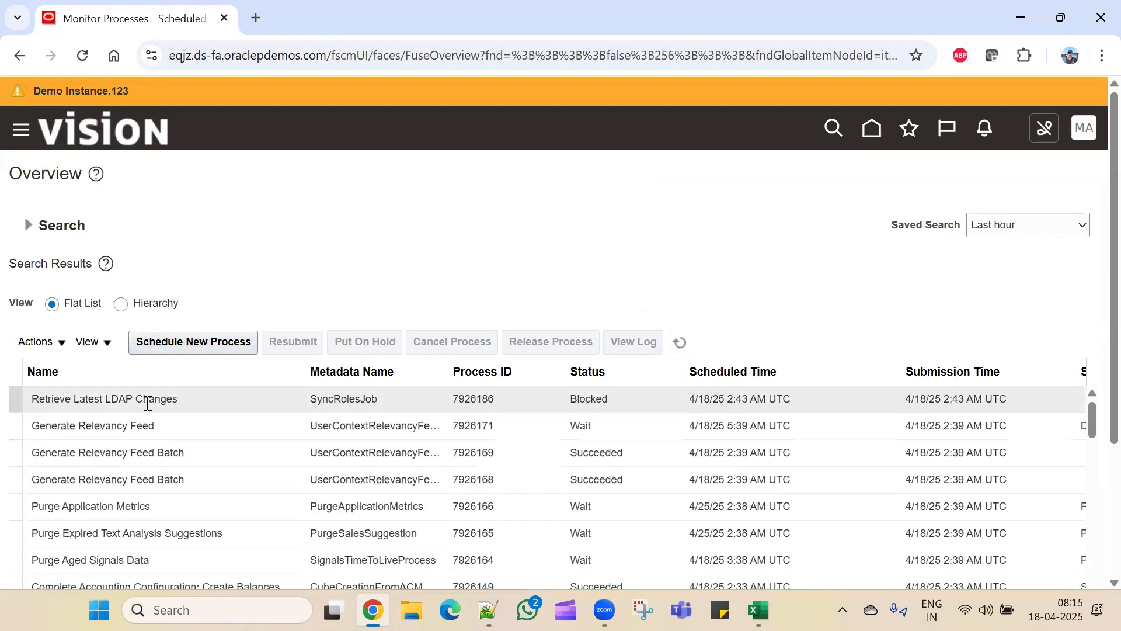
Refresh the process list to recheck the status of the Retrieve Latest LDAP Changes job
{"action": "left_click", "coordinate": [200, 402]}
{"action": "left_click", "coordinate": [679, 342]}
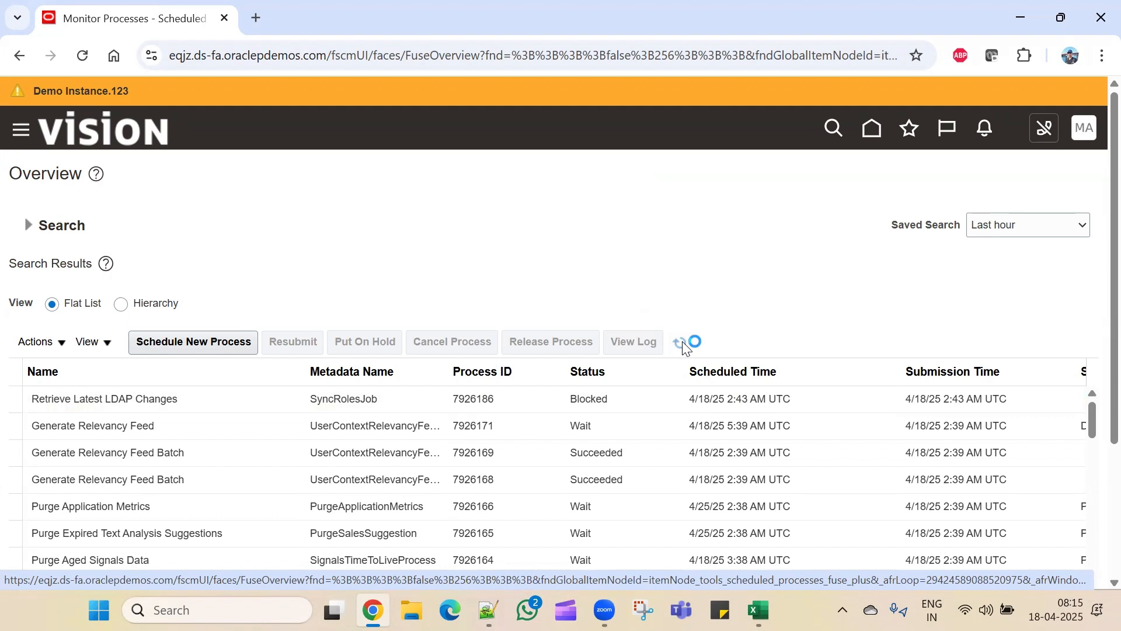
{"action": "left_click", "coordinate": [681, 344]}
Schedule the Send Pending LDAP Requests job with its default parameters, submit it and acknowledge the confirmation
{"action": "left_click", "coordinate": [174, 341]}
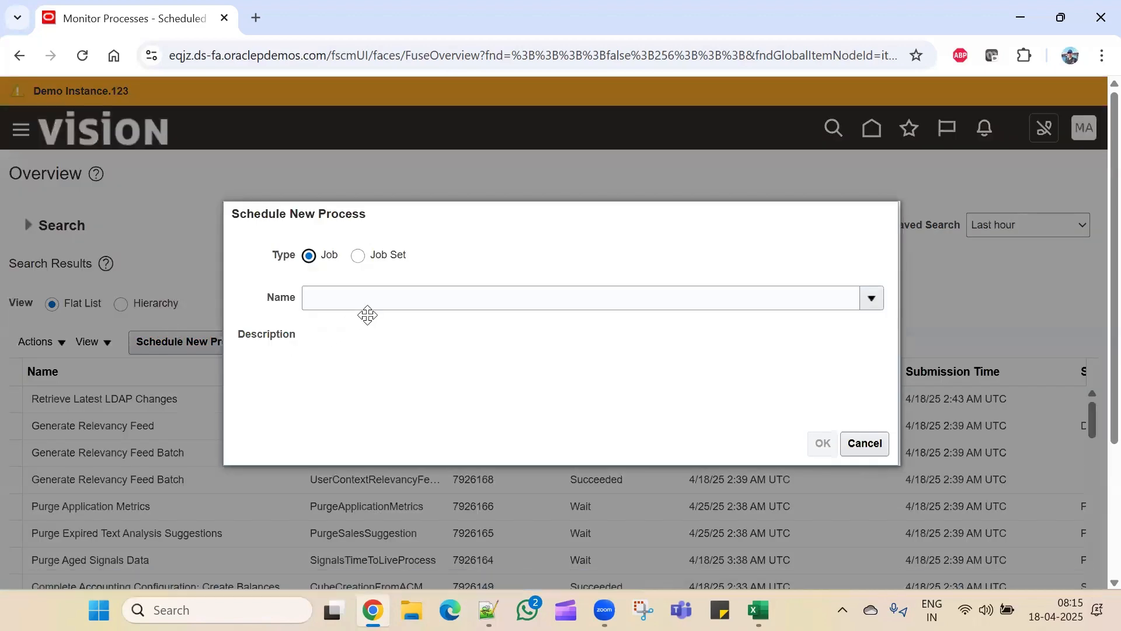
{"action": "left_click", "coordinate": [373, 302]}
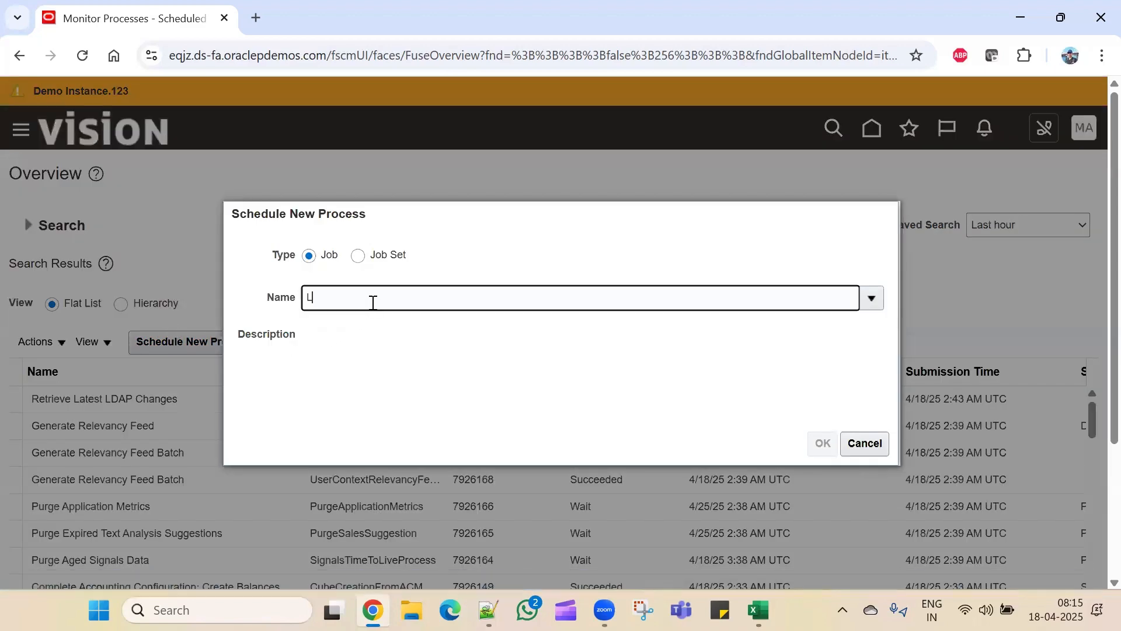
{"action": "key", "text": "Tab"}
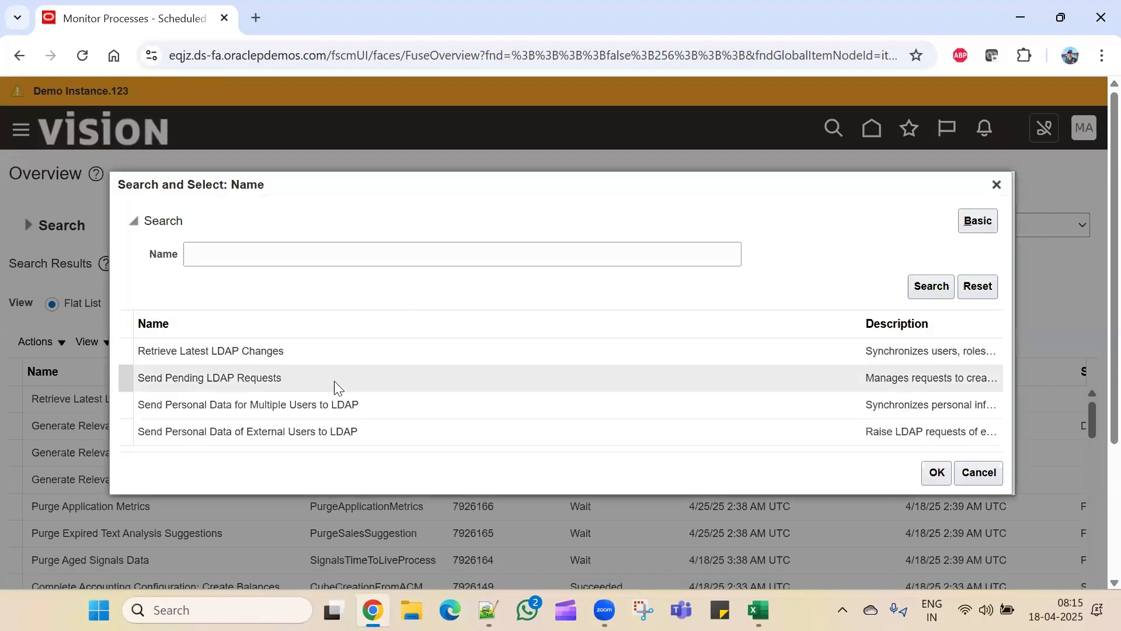
{"action": "left_click", "coordinate": [338, 385]}
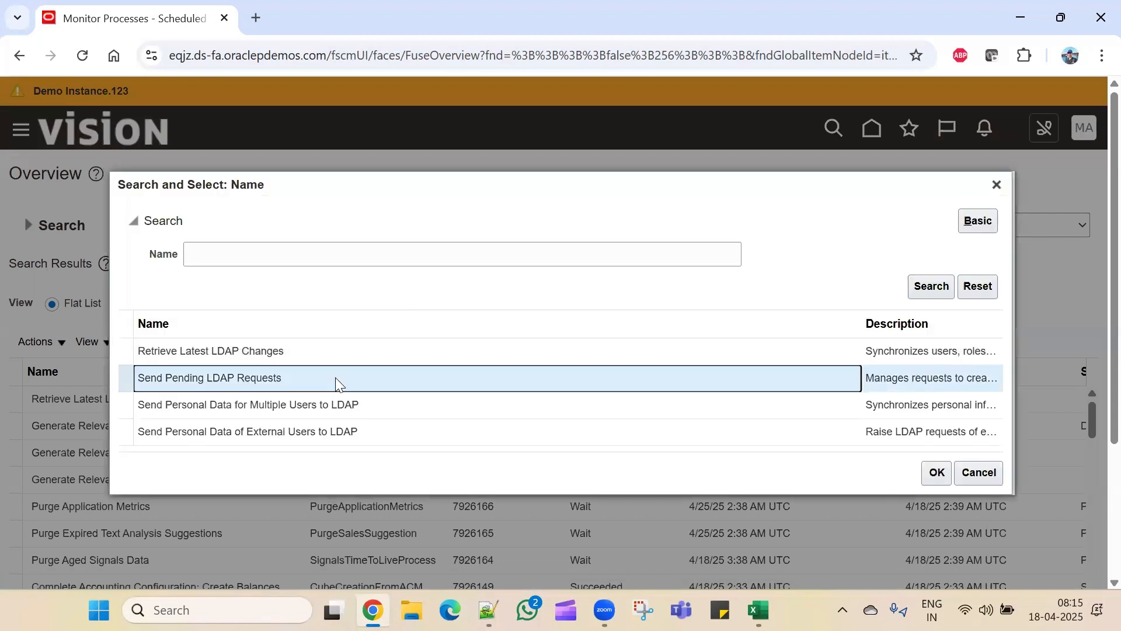
{"action": "left_click", "coordinate": [937, 470]}
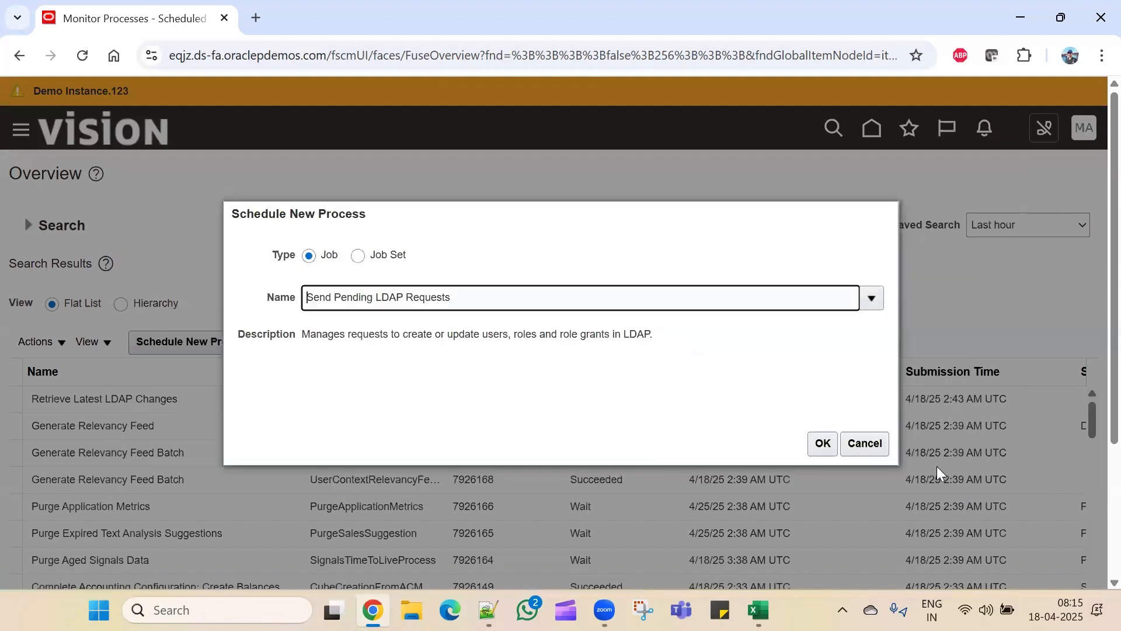
{"action": "left_click", "coordinate": [823, 443]}
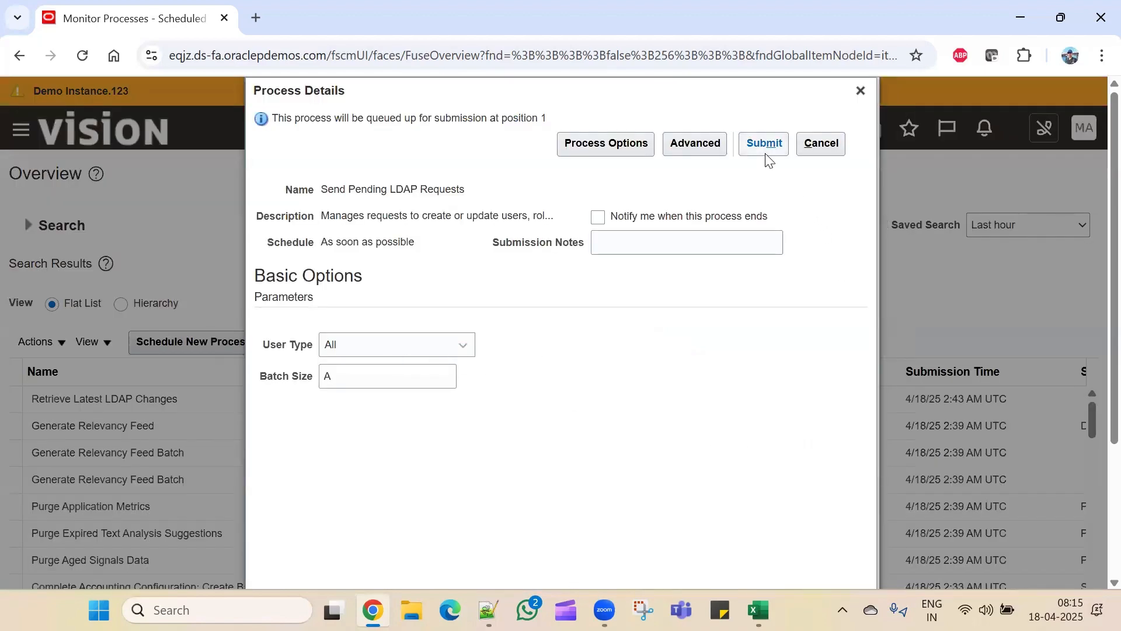
{"action": "left_click", "coordinate": [766, 150]}
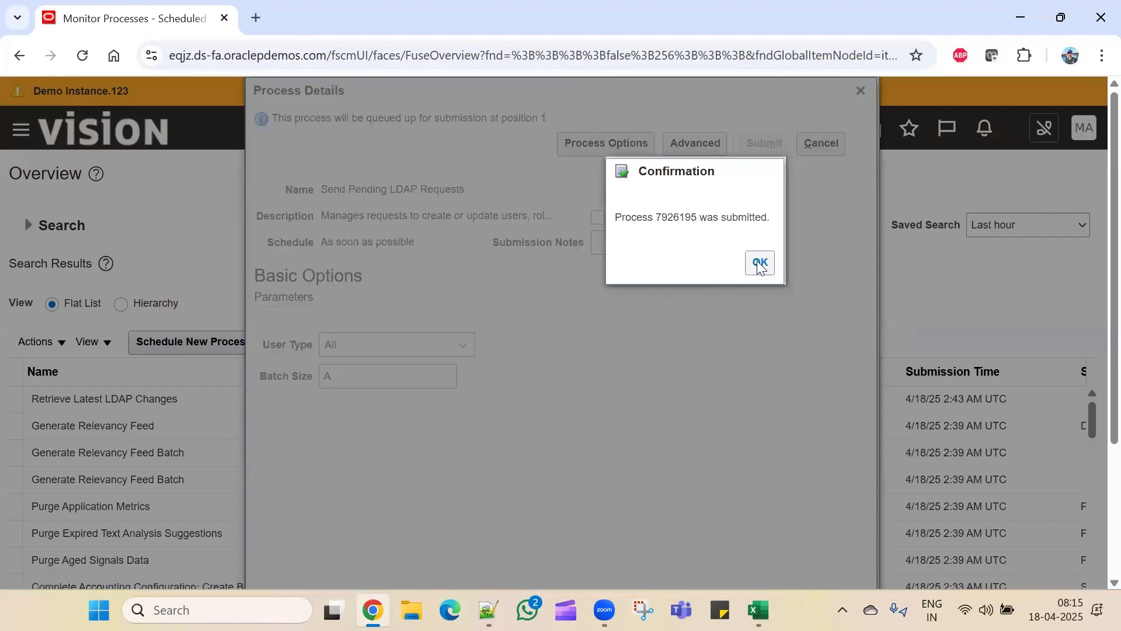
{"action": "left_click", "coordinate": [756, 261]}
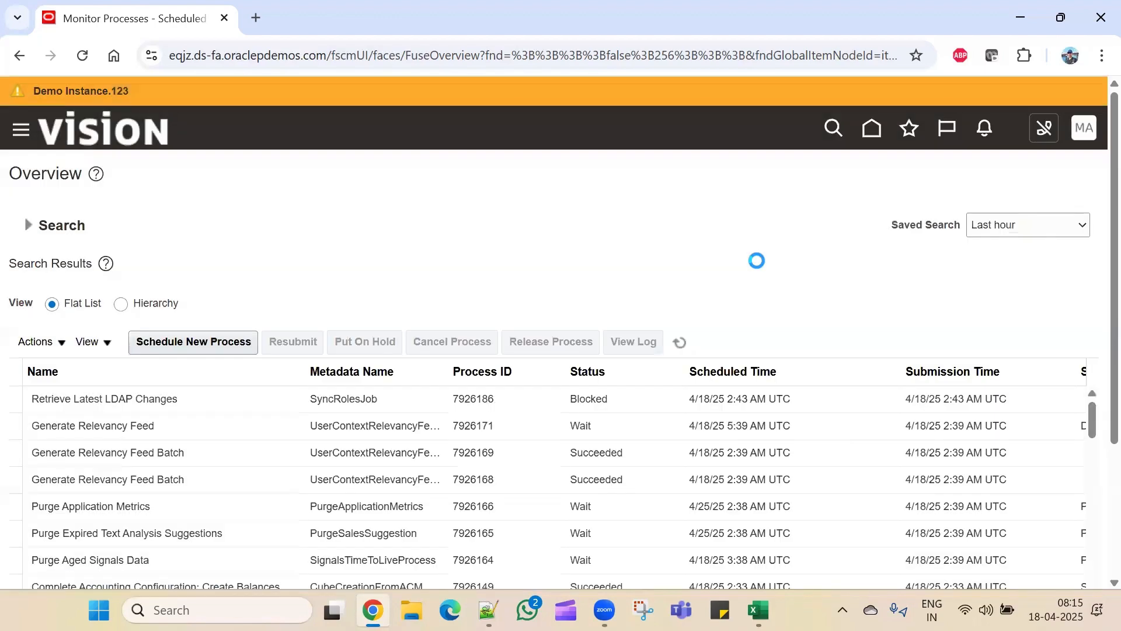
Refresh the process list and compare the statuses of Send Pending LDAP Requests and Retrieve Latest LDAP Changes
{"action": "left_click", "coordinate": [680, 343]}
{"action": "scroll", "coordinate": [595, 514], "scroll_direction": "down", "scroll_amount": 3}
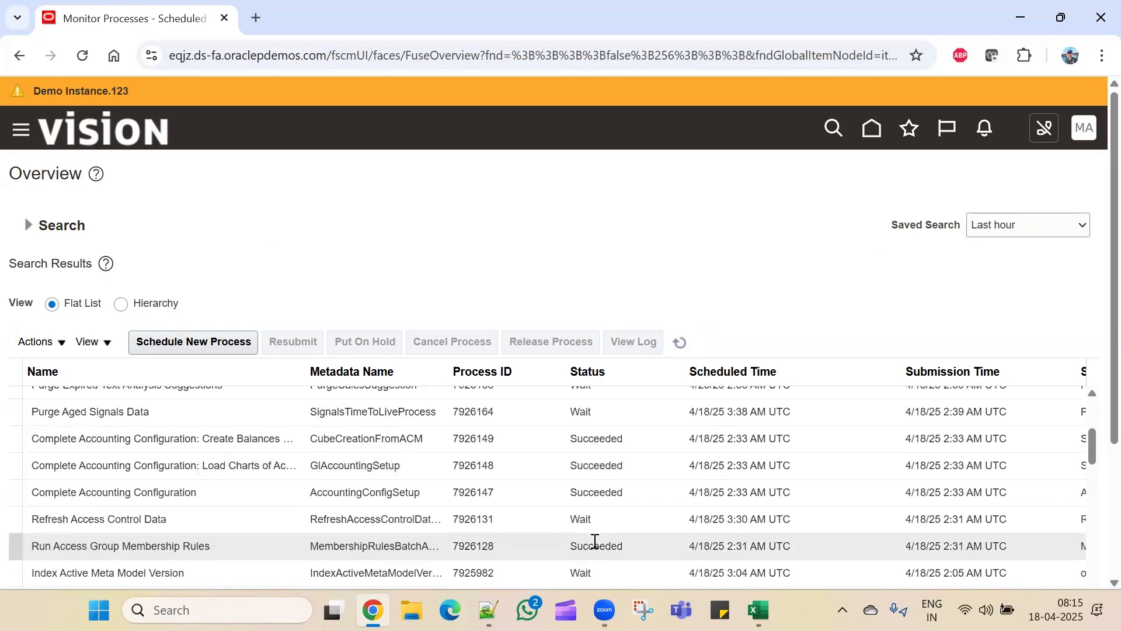
{"action": "scroll", "coordinate": [595, 518], "scroll_direction": "down", "scroll_amount": 2}
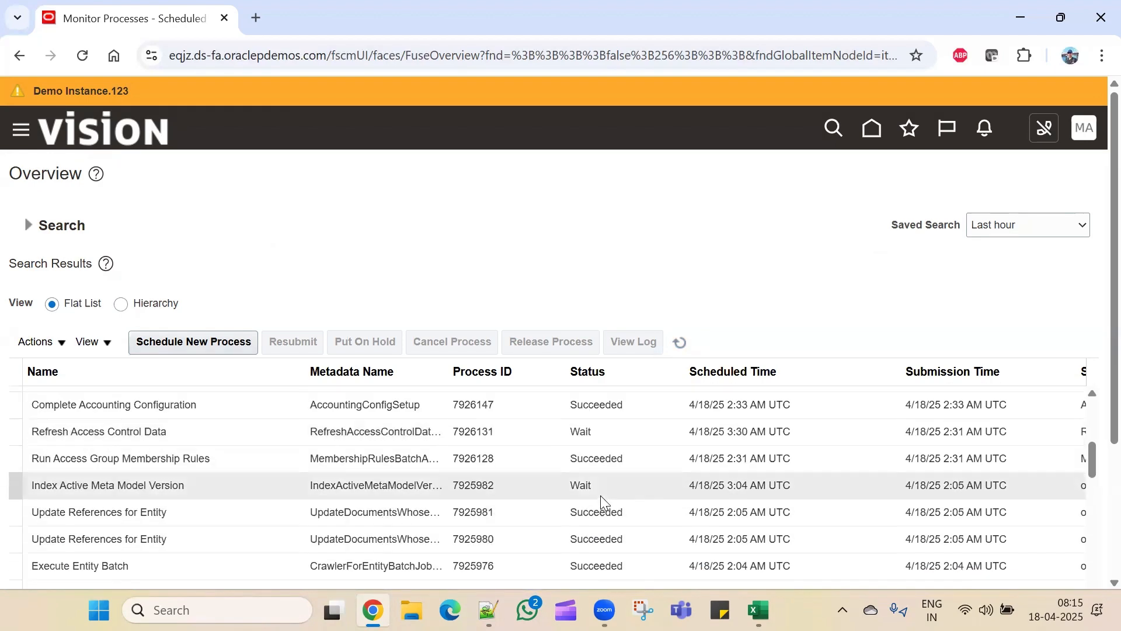
{"action": "scroll", "coordinate": [600, 495], "scroll_direction": "up", "scroll_amount": 5}
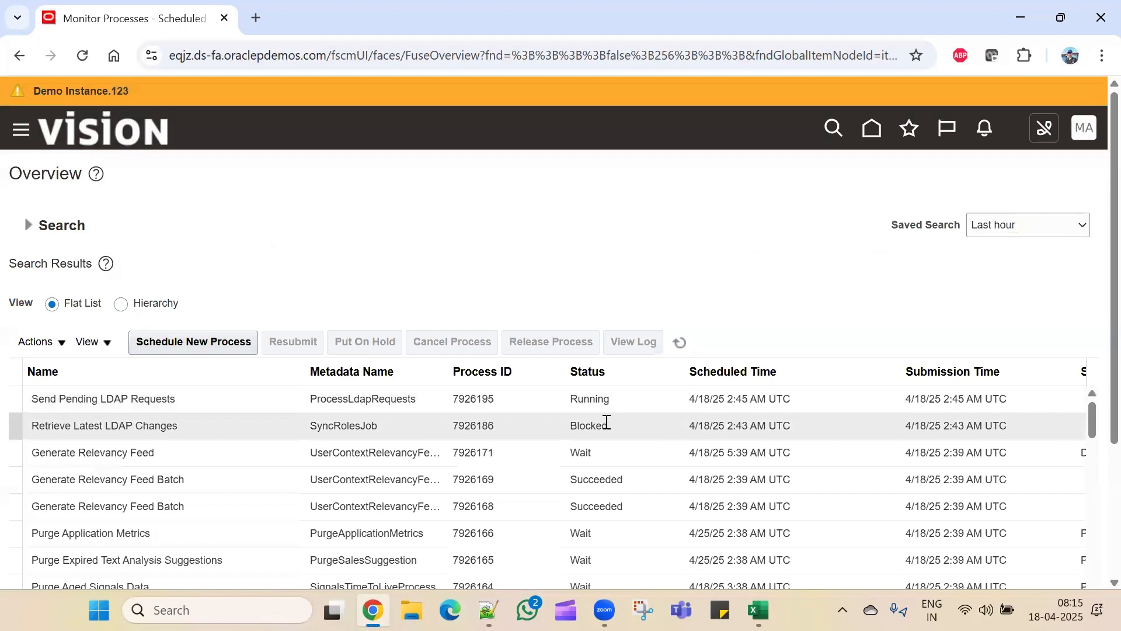
{"action": "left_click", "coordinate": [680, 343]}
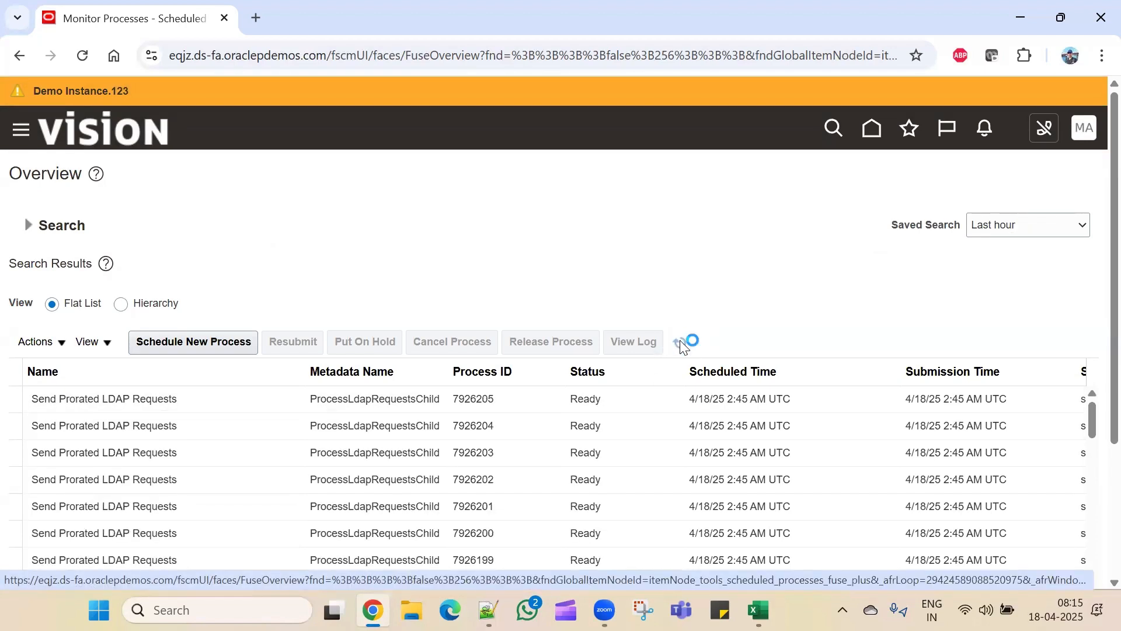
{"action": "scroll", "coordinate": [667, 450], "scroll_direction": "down", "scroll_amount": 5}
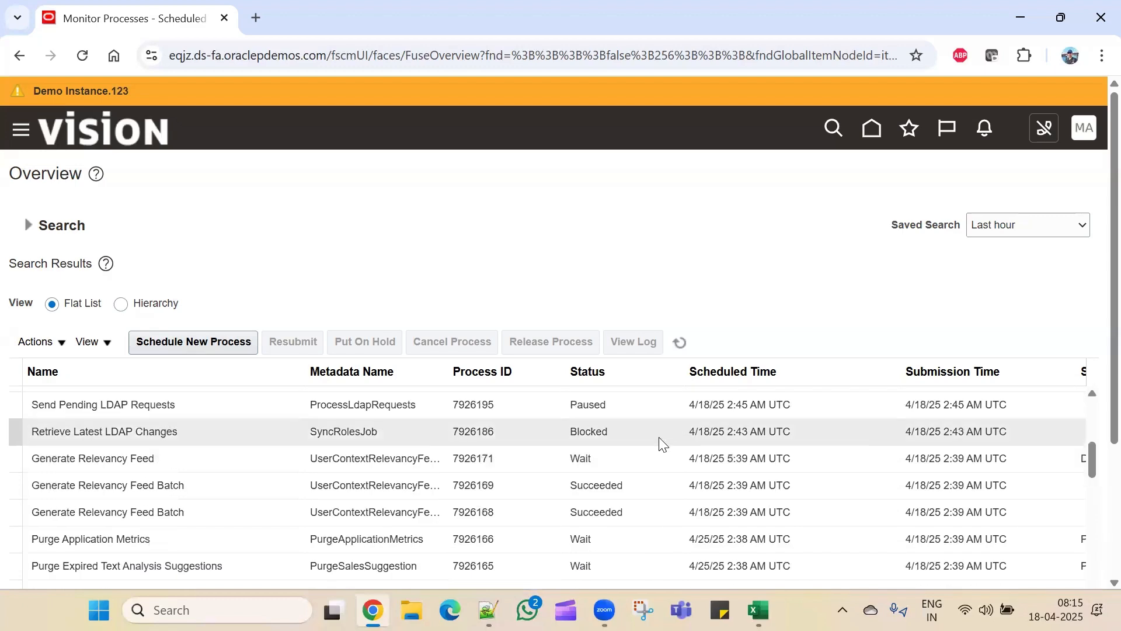
{"action": "left_click", "coordinate": [663, 444]}
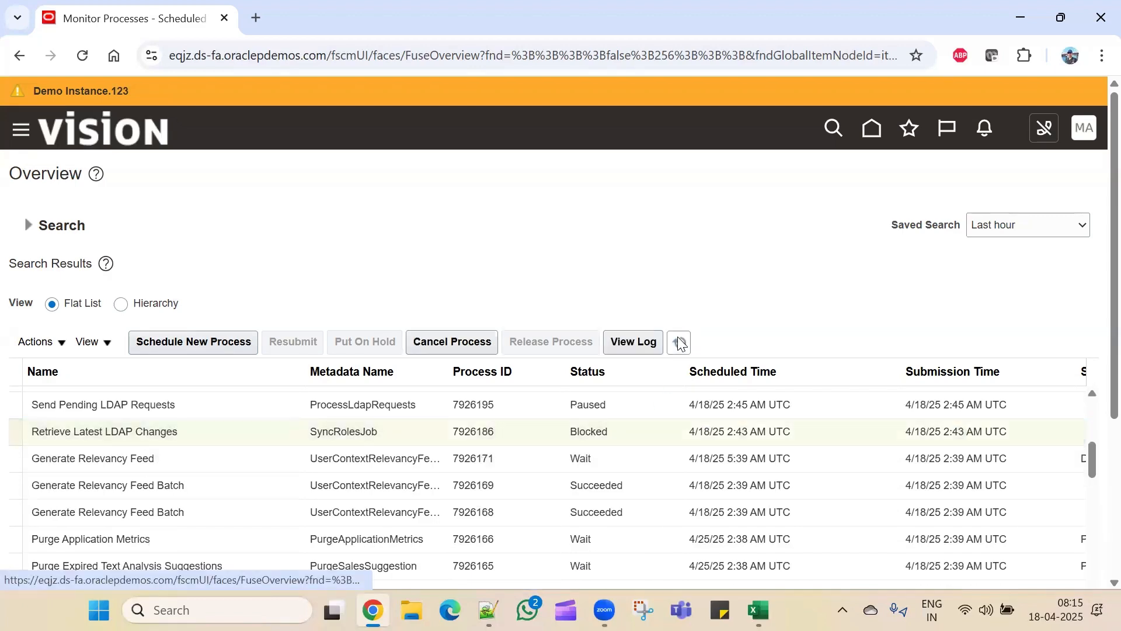
Refresh the list repeatedly to follow the Send Prorated LDAP Requests jobs and look through the other recent processes' statuses
{"action": "left_click", "coordinate": [679, 343]}
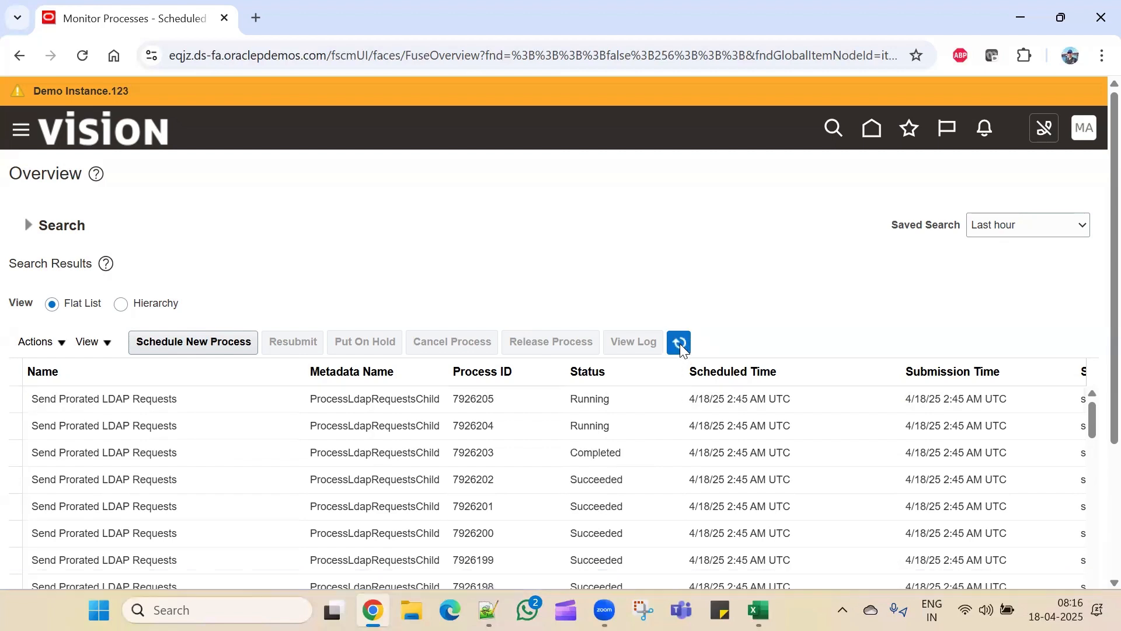
{"action": "left_click", "coordinate": [680, 343]}
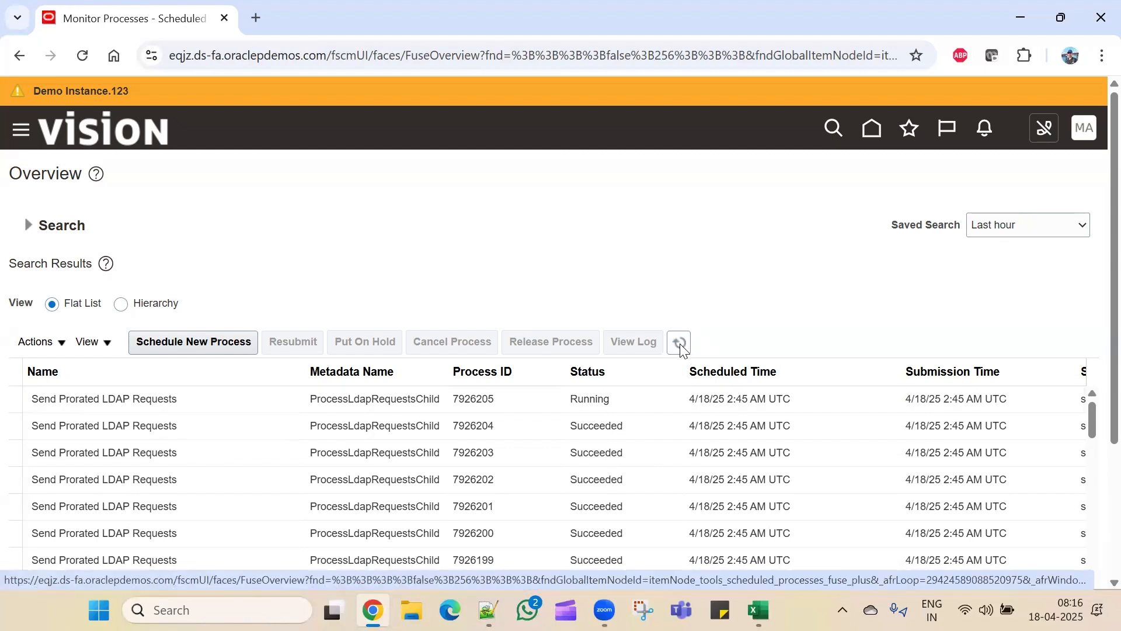
{"action": "left_click", "coordinate": [680, 344]}
{"action": "scroll", "coordinate": [660, 454], "scroll_direction": "down", "scroll_amount": 5}
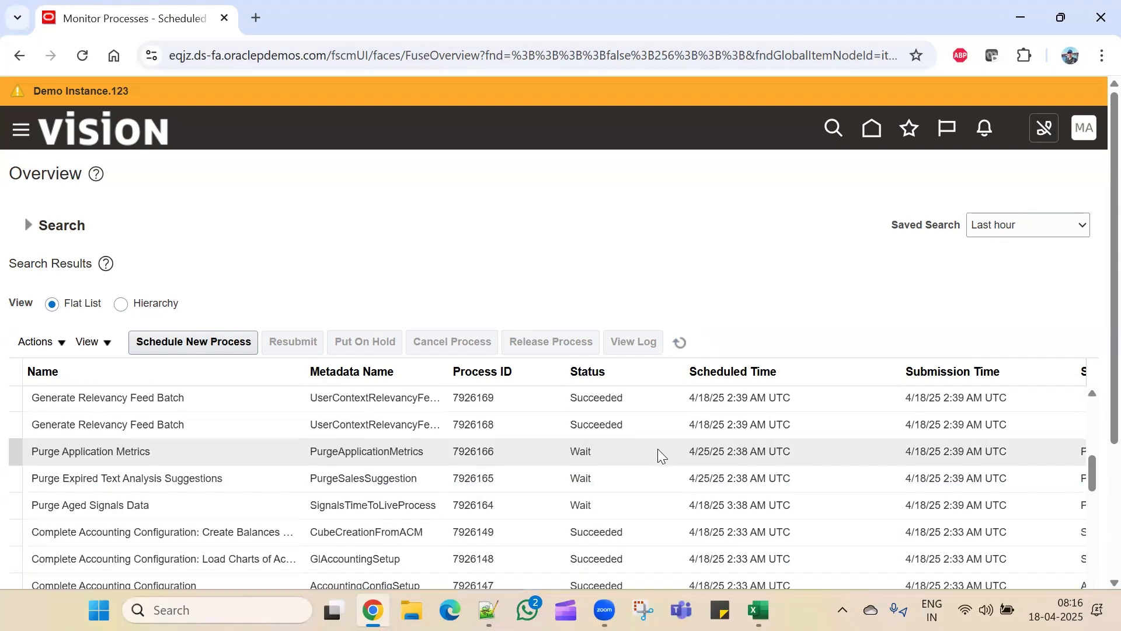
{"action": "scroll", "coordinate": [657, 448], "scroll_direction": "up", "scroll_amount": 2}
{"action": "scroll", "coordinate": [657, 448], "scroll_direction": "down", "scroll_amount": 5}
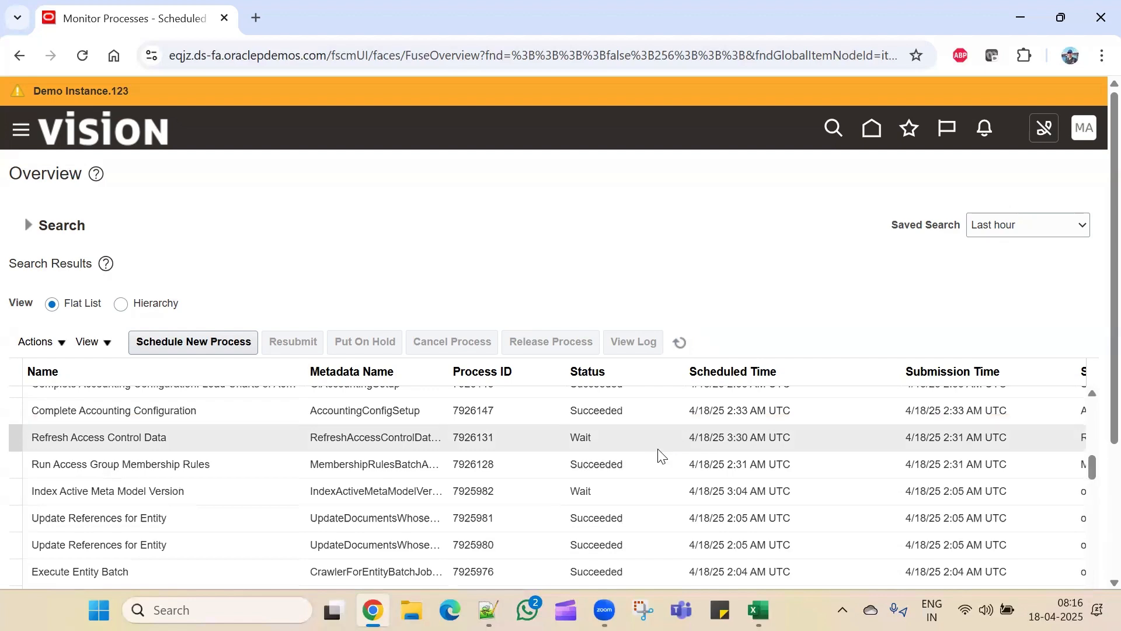
{"action": "scroll", "coordinate": [660, 455], "scroll_direction": "up", "scroll_amount": 3}
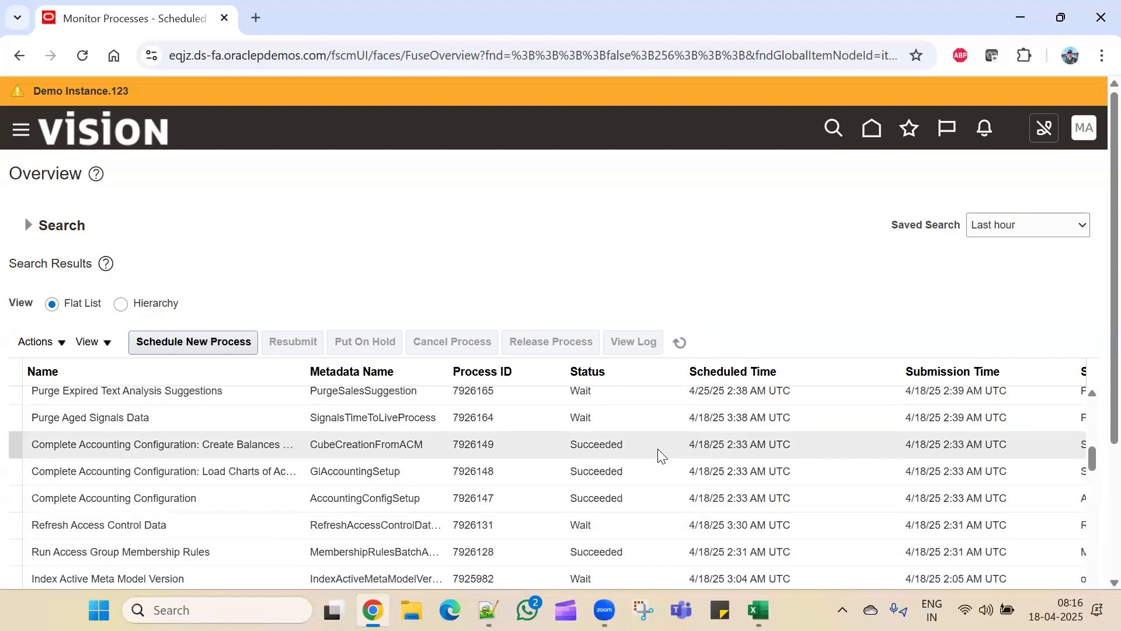
{"action": "scroll", "coordinate": [660, 455], "scroll_direction": "up", "scroll_amount": 3}
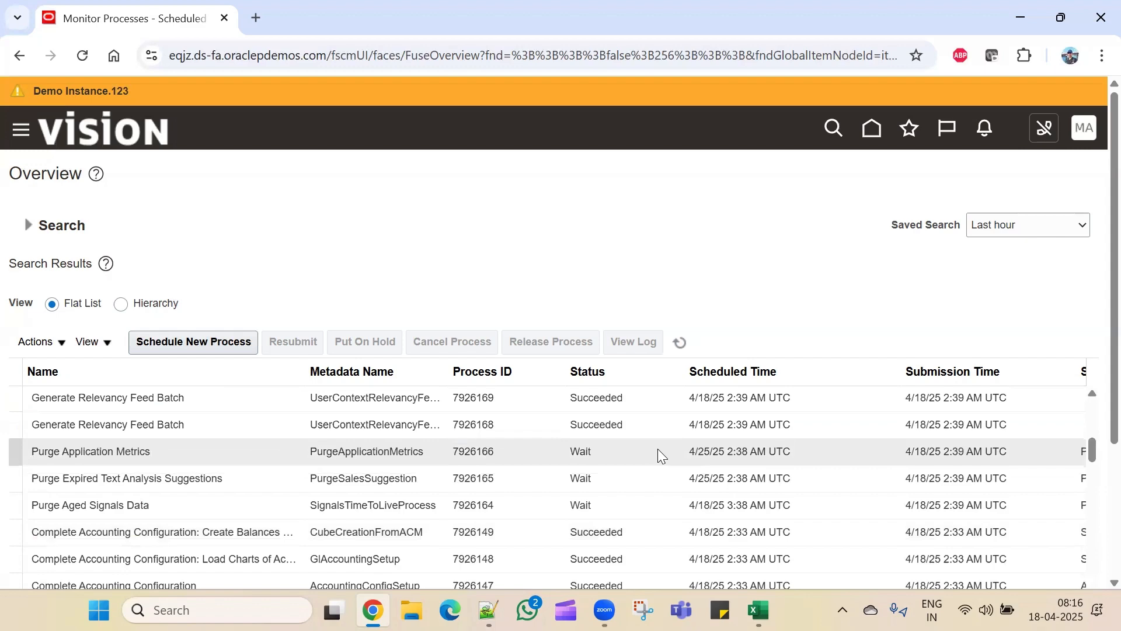
{"action": "scroll", "coordinate": [658, 454], "scroll_direction": "up", "scroll_amount": 6}
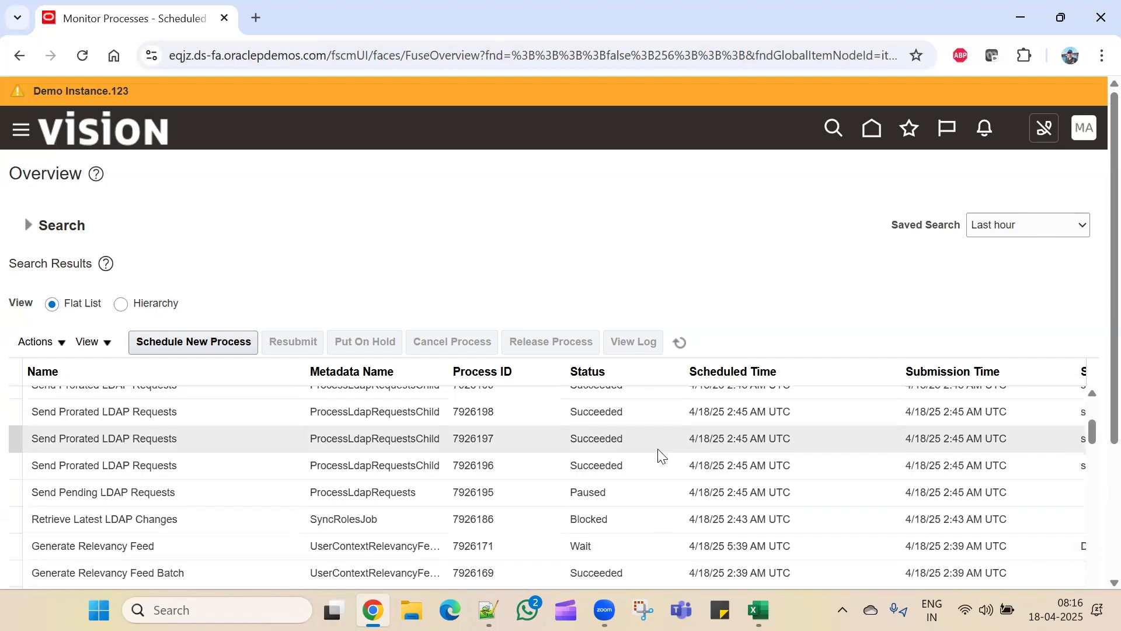
{"action": "scroll", "coordinate": [658, 453], "scroll_direction": "up", "scroll_amount": 3}
{"action": "scroll", "coordinate": [659, 453], "scroll_direction": "down", "scroll_amount": 3}
{"action": "left_click", "coordinate": [641, 518]}
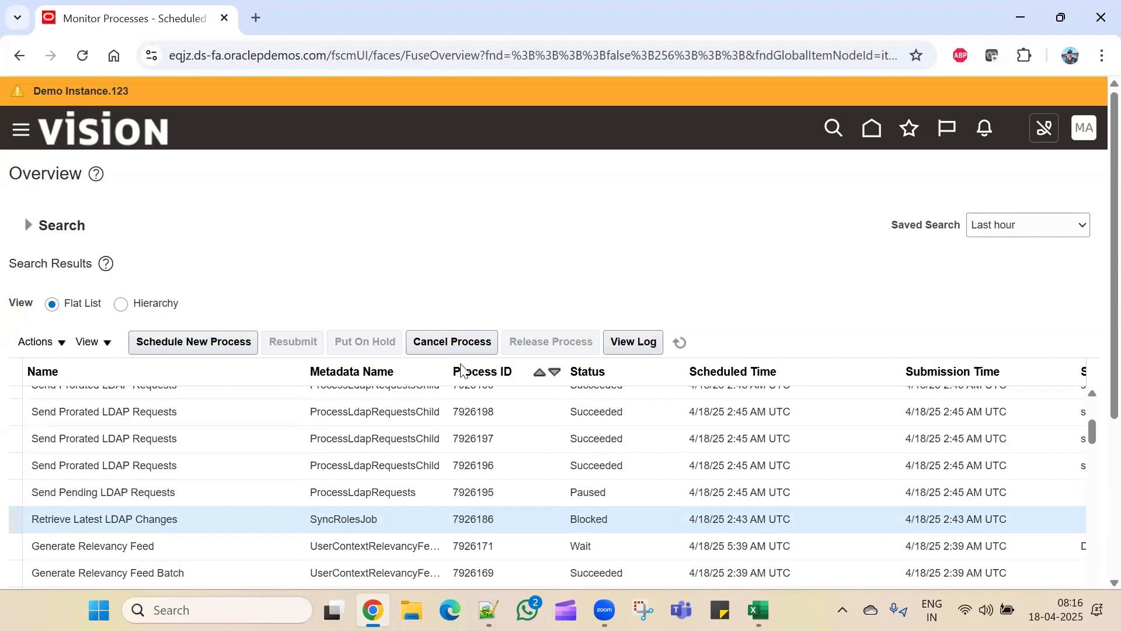
Refresh the list again to check whether Send Pending LDAP Requests has finished and Retrieve Latest LDAP Changes is still waiting
{"action": "left_click", "coordinate": [680, 343]}
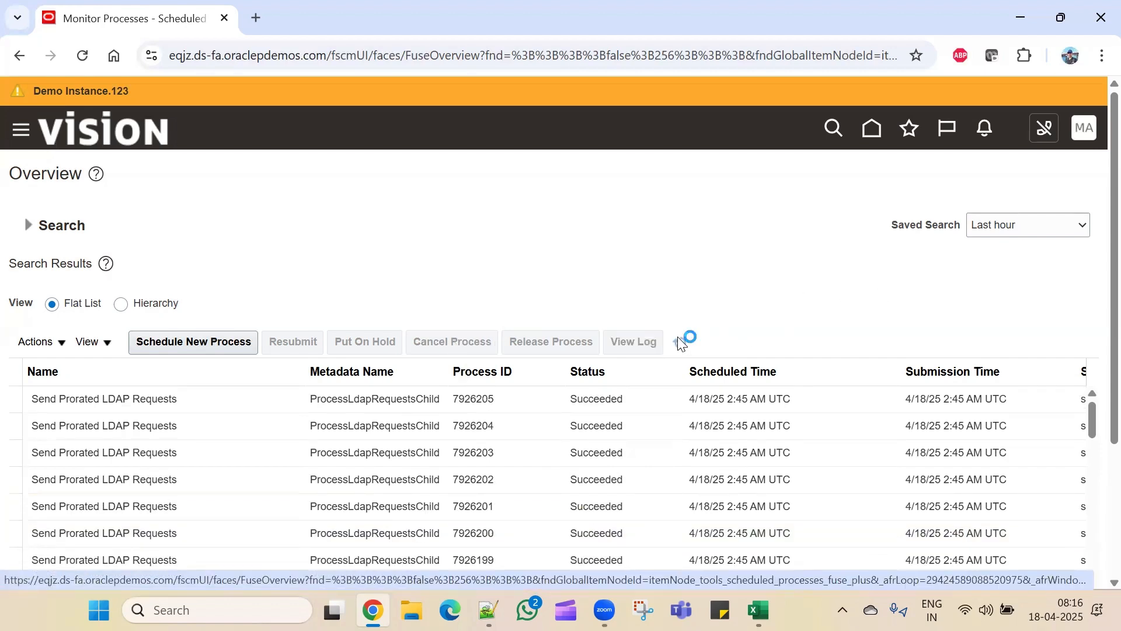
{"action": "scroll", "coordinate": [810, 312], "scroll_direction": "down", "scroll_amount": 5}
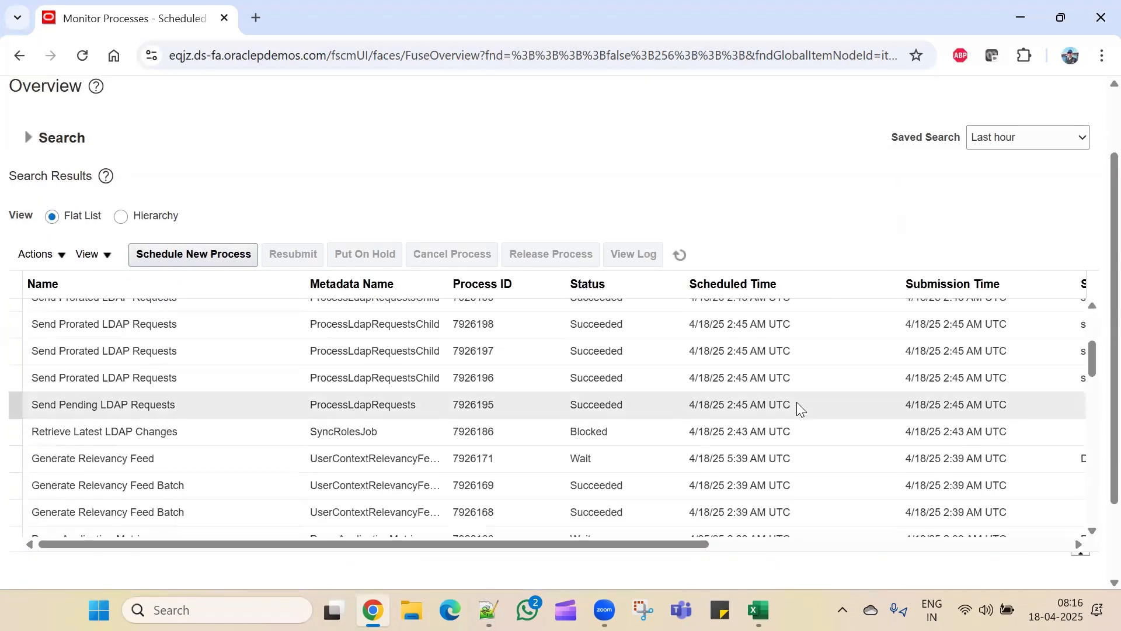
{"action": "left_click", "coordinate": [551, 431]}
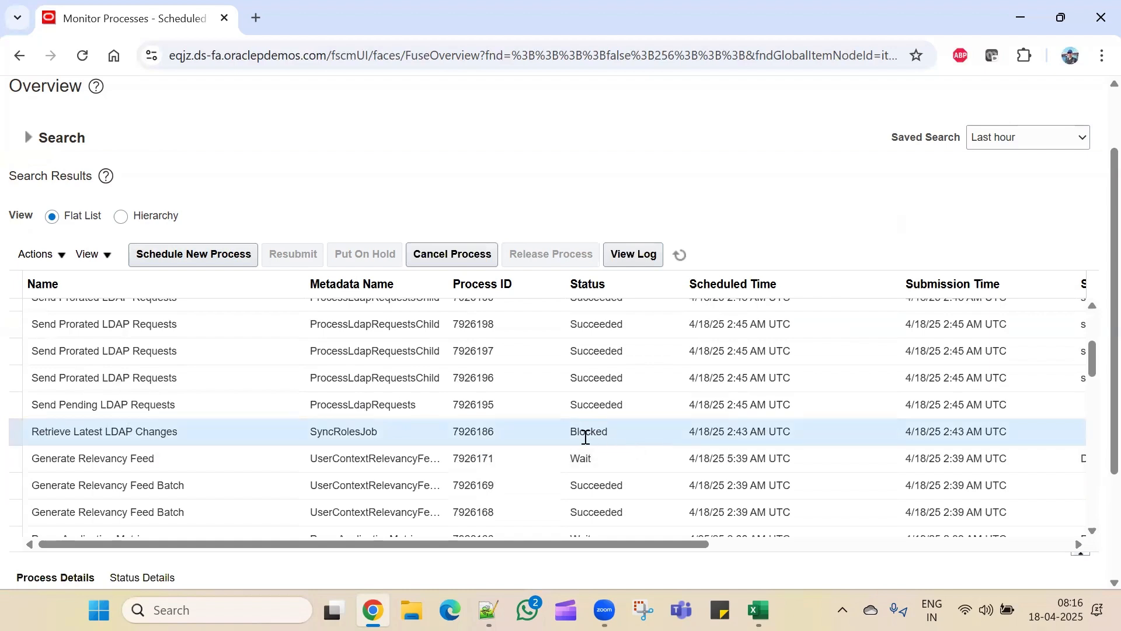
{"action": "left_click", "coordinate": [679, 255]}
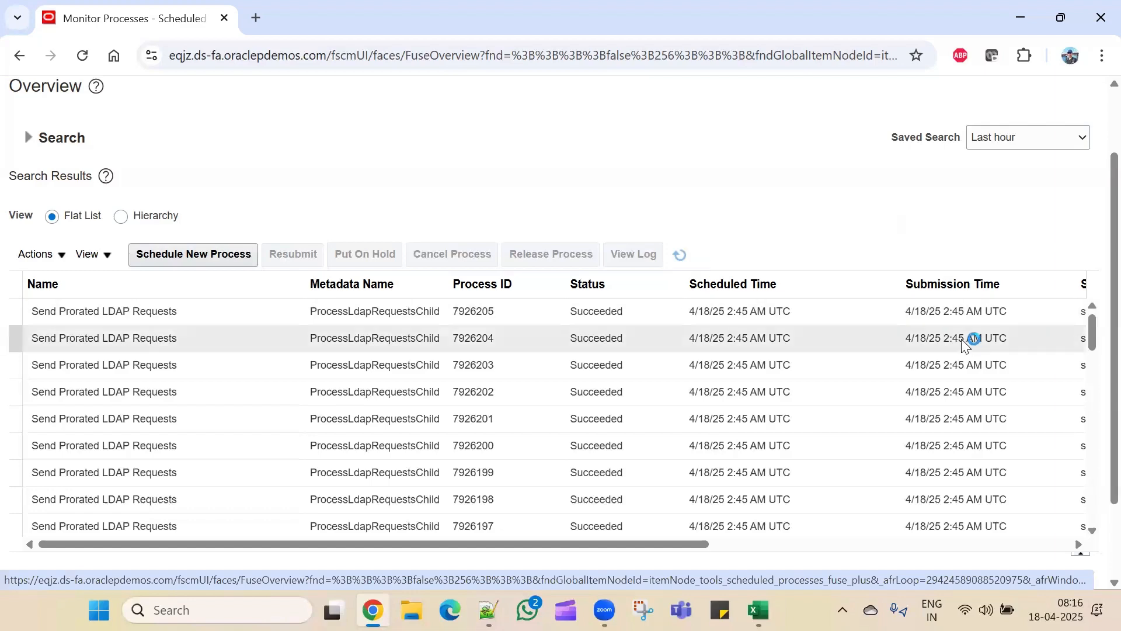
{"action": "scroll", "coordinate": [964, 341], "scroll_direction": "down", "scroll_amount": 5}
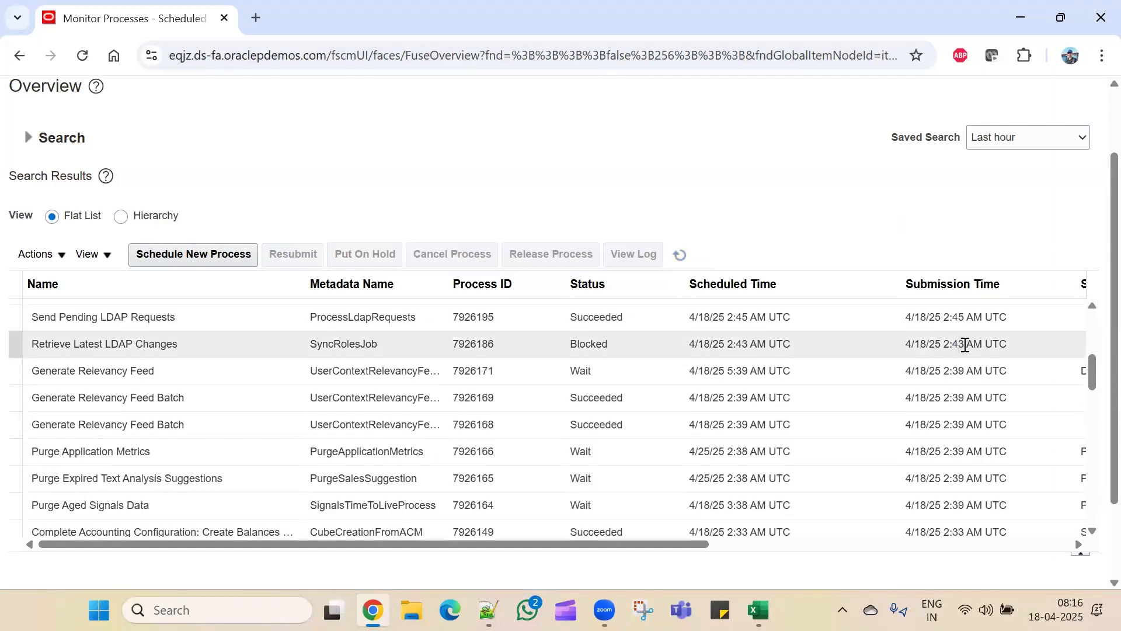
{"action": "scroll", "coordinate": [965, 376], "scroll_direction": "up", "scroll_amount": 6}
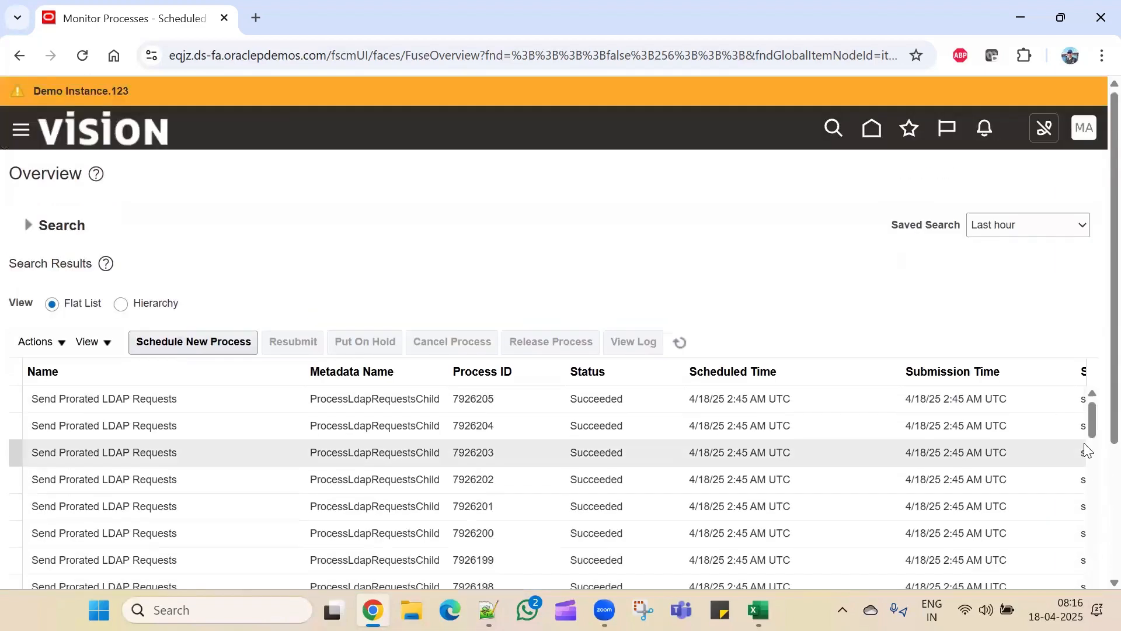
Return to the home page, sign out of Oracle Applications Cloud and confirm the single sign-off
{"action": "left_click", "coordinate": [875, 133]}
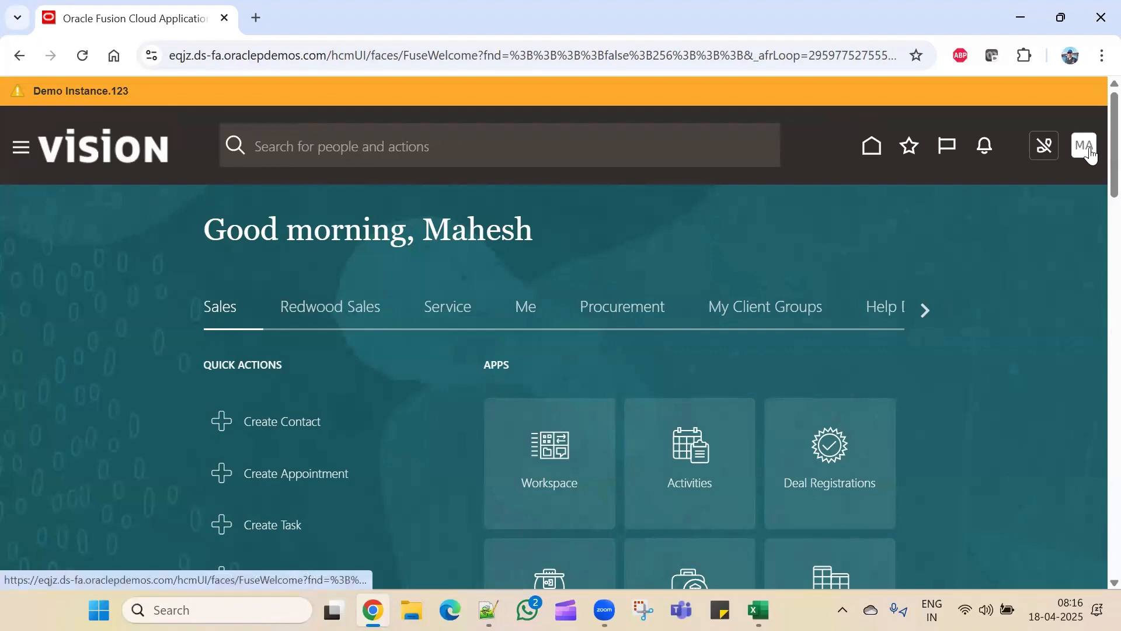
{"action": "left_click", "coordinate": [1087, 151]}
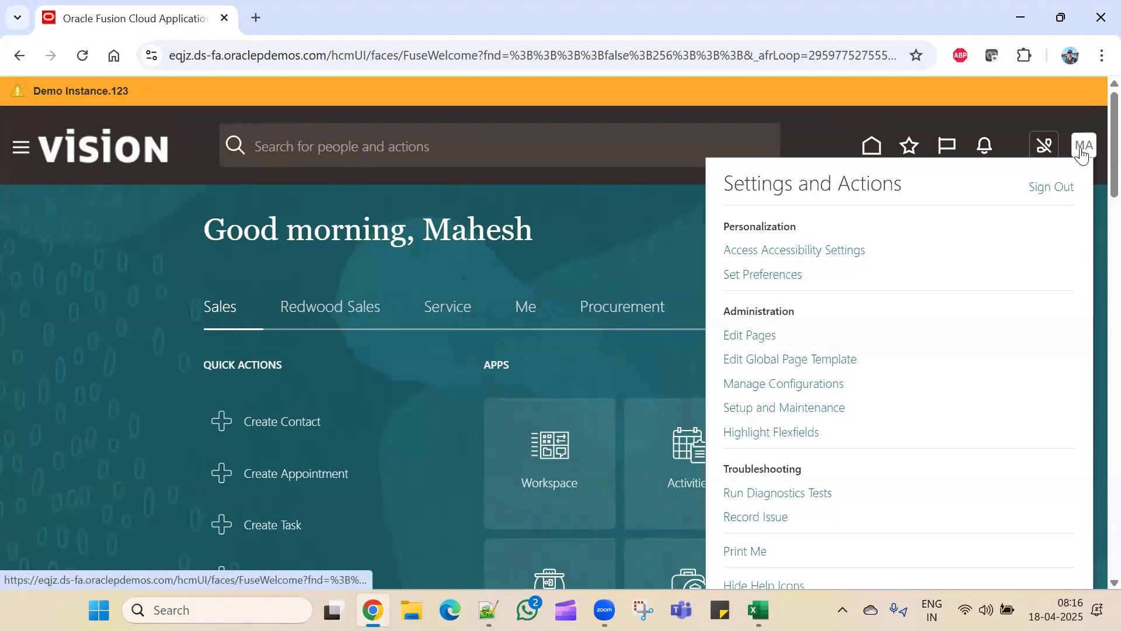
{"action": "left_click", "coordinate": [1050, 186]}
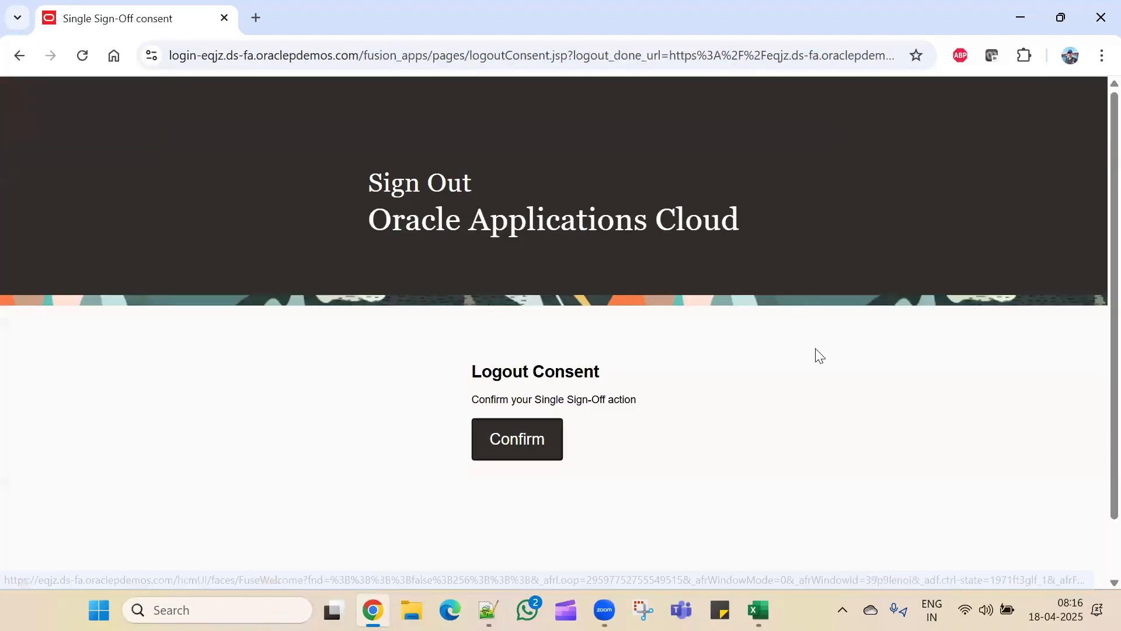
{"action": "left_click", "coordinate": [542, 446]}
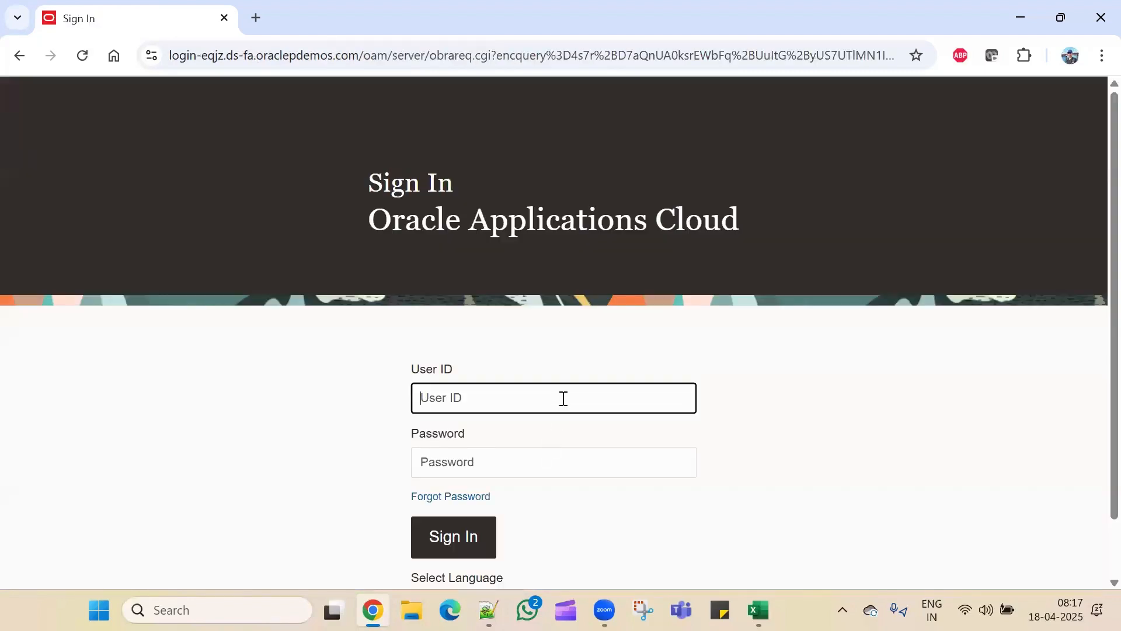
Sign in to Oracle Applications Cloud with the account's user ID and password
{"action": "type", "text": "Mahesh"}
{"action": "key", "text": "Tab"}
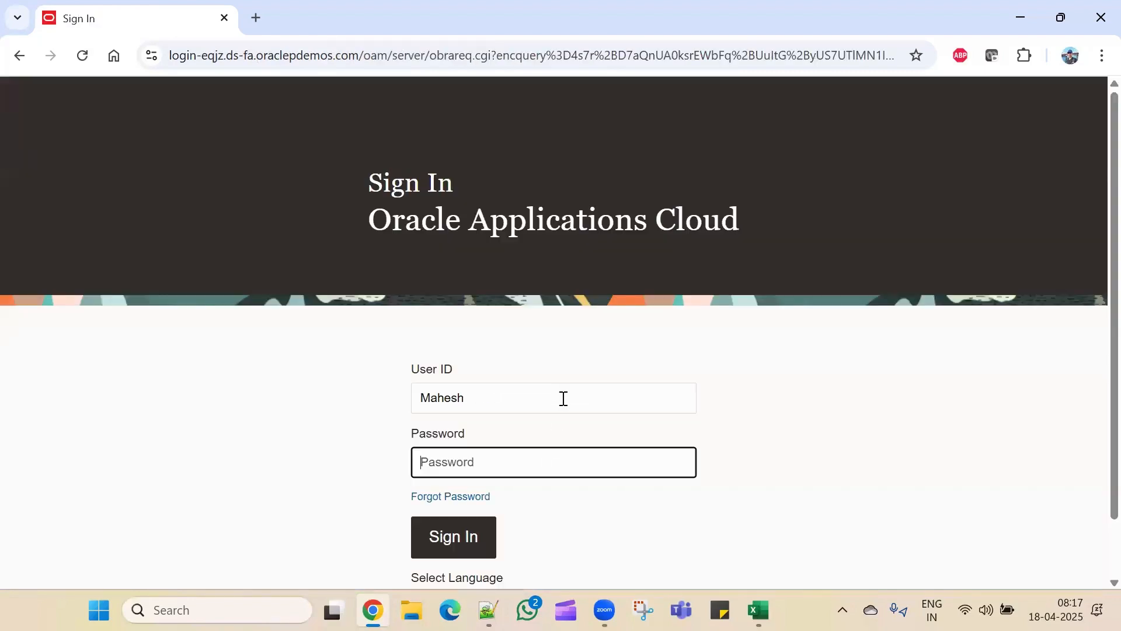
{"action": "type", "text": "*****"}
{"action": "key", "text": "Return"}
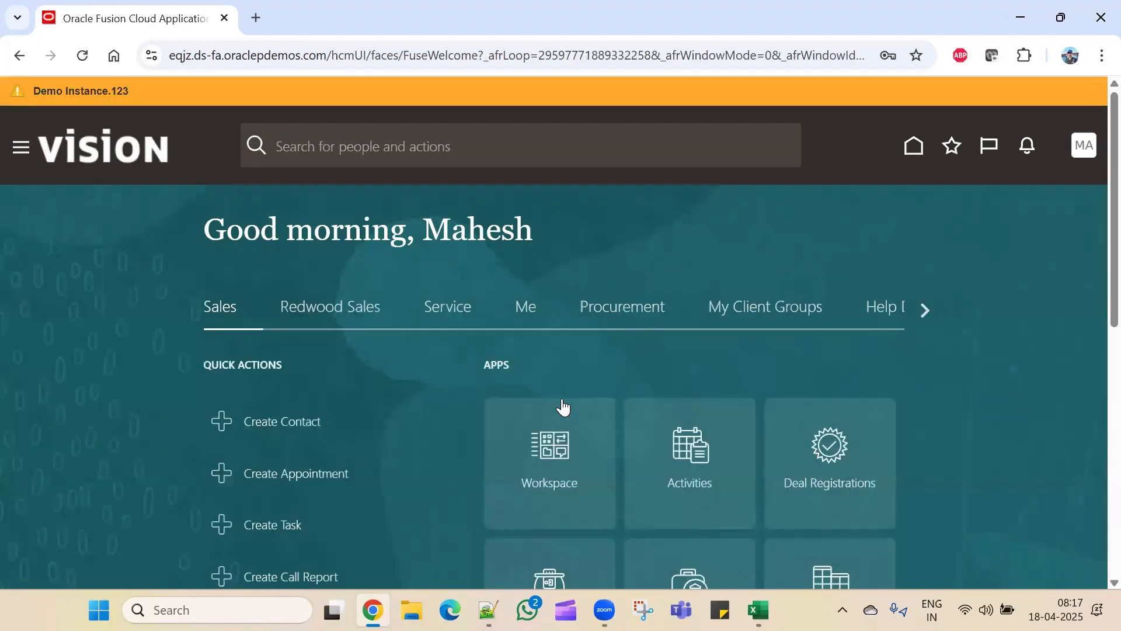
Go to Setup and Maintenance, check the next GL Testing item in the Excel checklist, and list the General Ledger tasks of the Financials setup
{"action": "left_click", "coordinate": [1085, 157]}
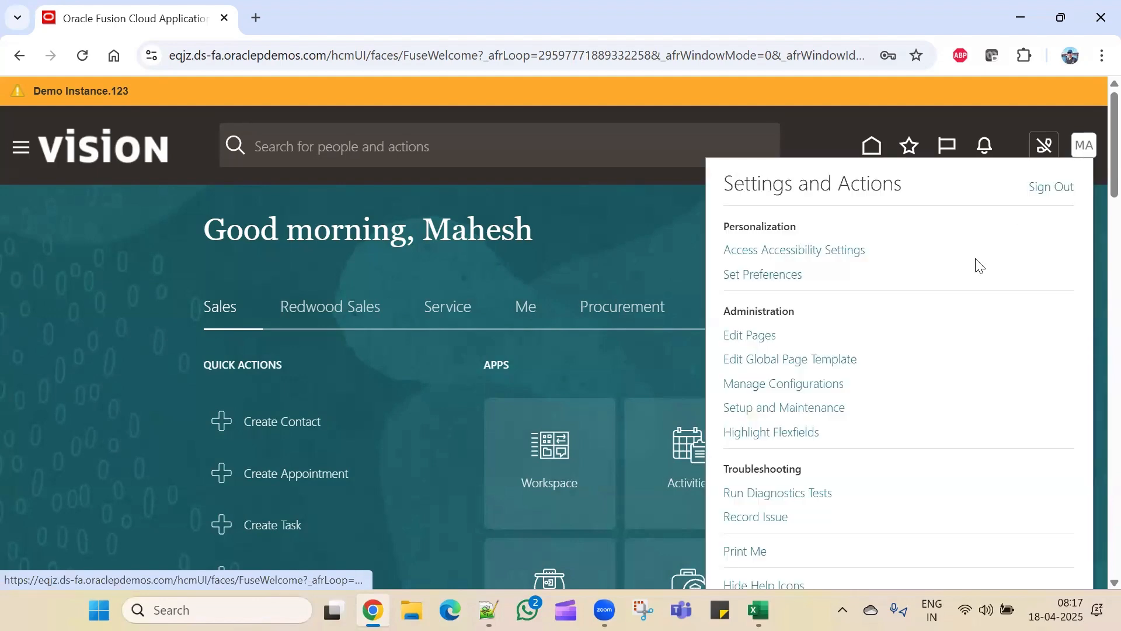
{"action": "left_click", "coordinate": [829, 409]}
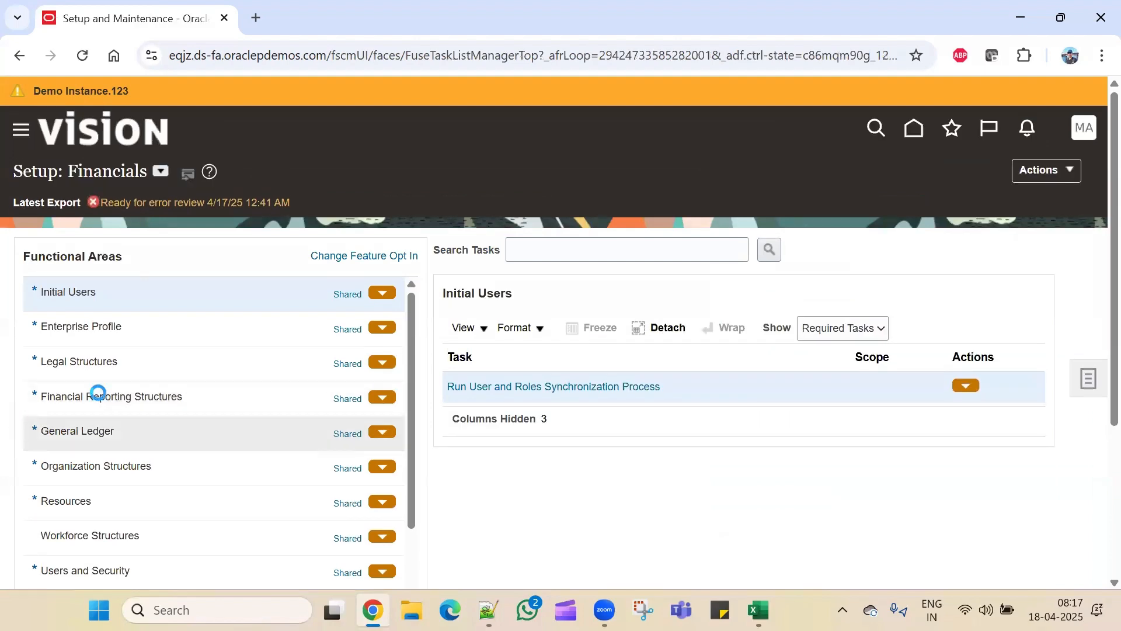
{"action": "key", "text": "alt+Tab"}
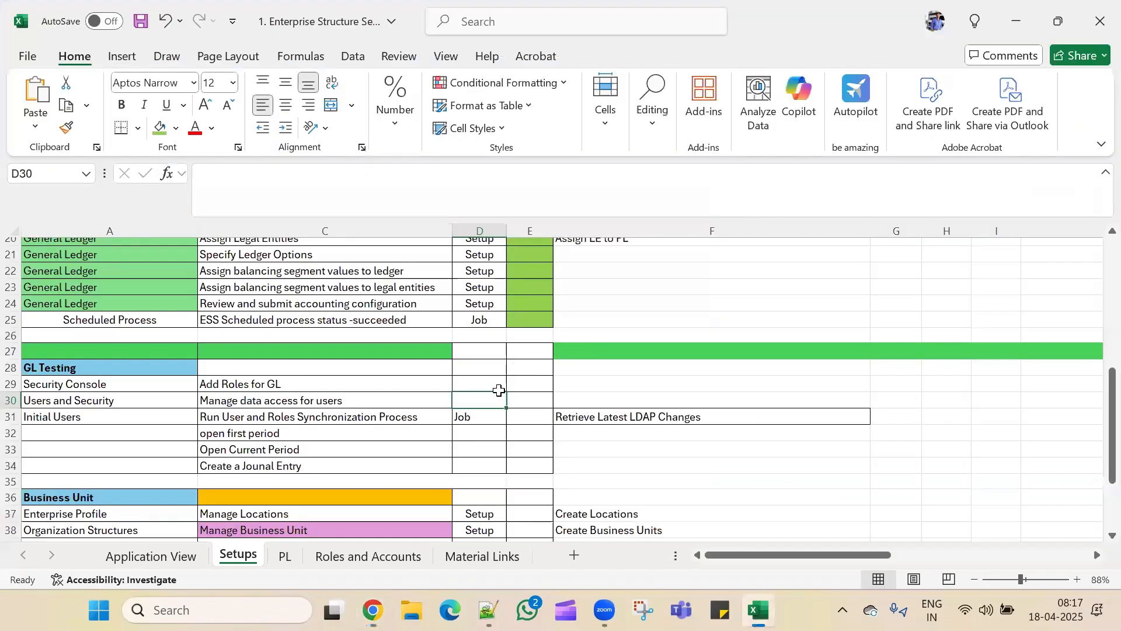
{"action": "left_click", "coordinate": [314, 438]}
{"action": "key", "text": "alt+Tab"}
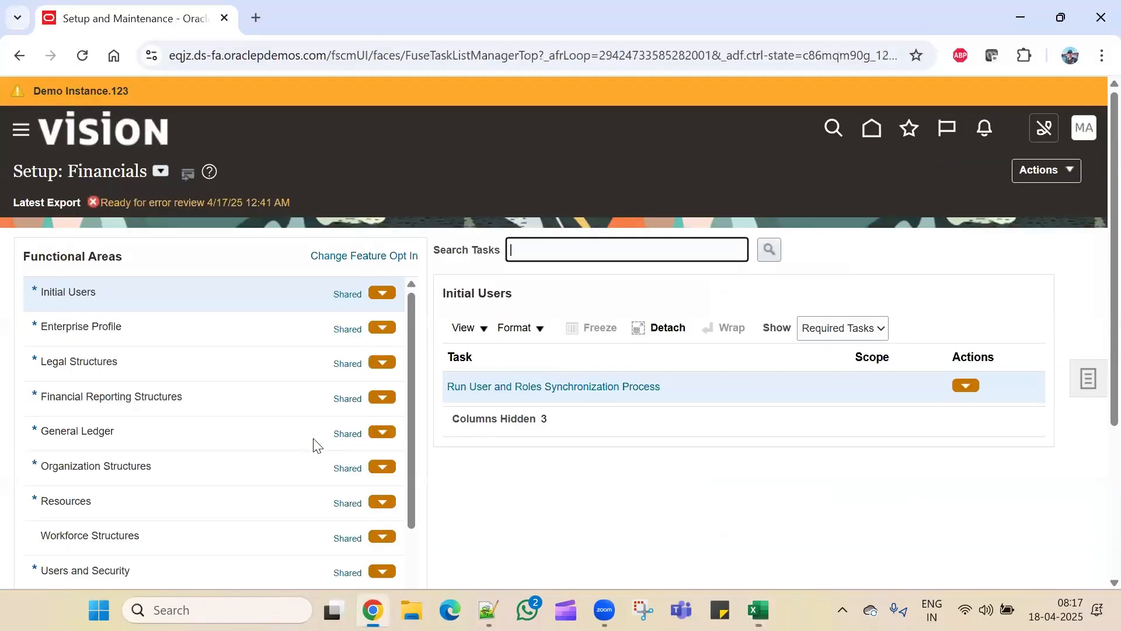
{"action": "left_click", "coordinate": [236, 438]}
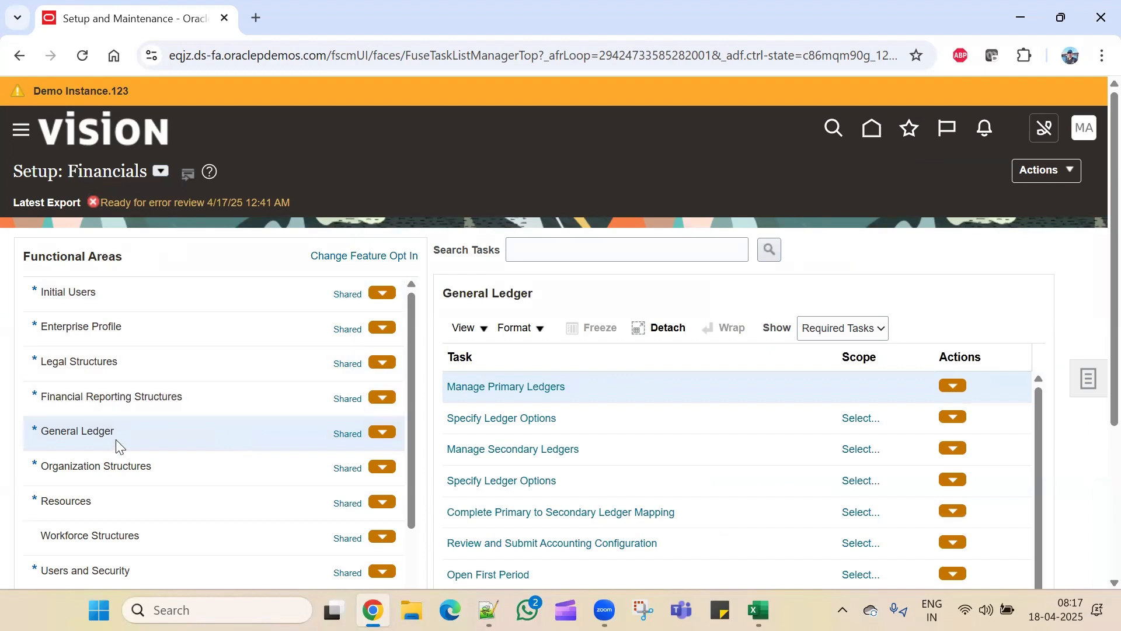
{"action": "scroll", "coordinate": [1051, 368], "scroll_direction": "down", "scroll_amount": 1}
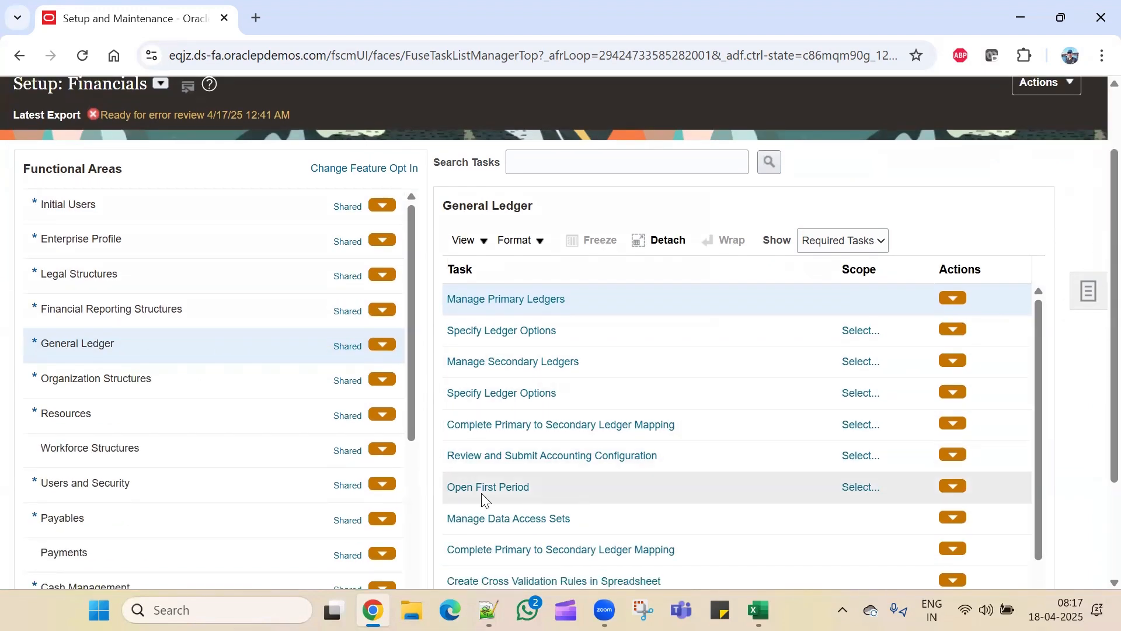
Set the Open First Period task's scope by filtering the primary ledgers for SONY and adding SONY1_Primary Ledger
{"action": "left_click", "coordinate": [853, 485]}
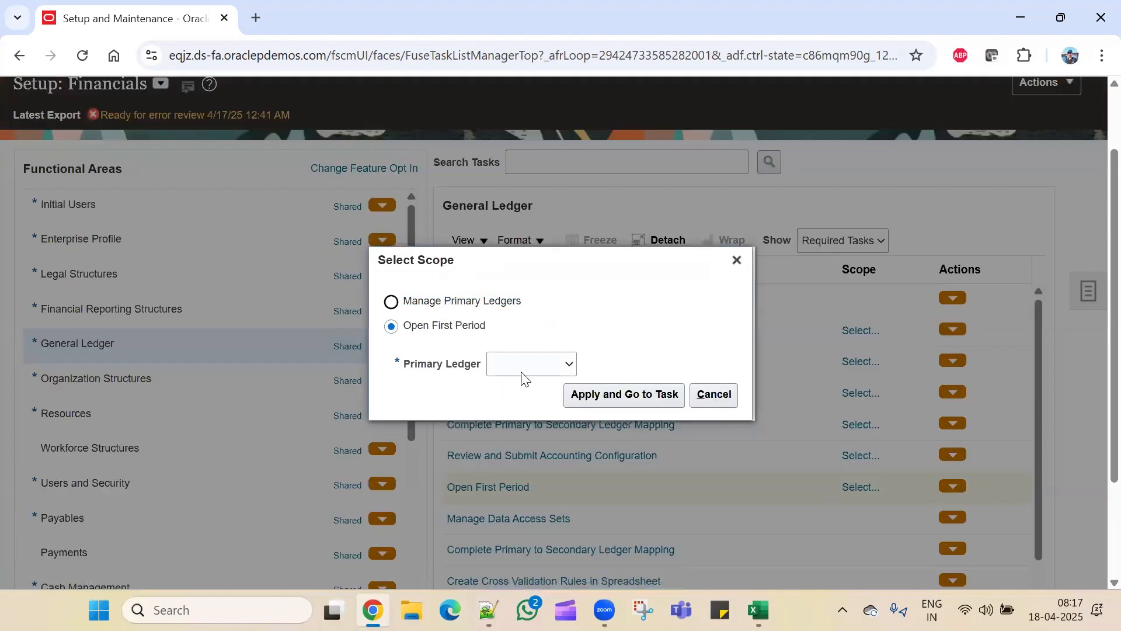
{"action": "left_click", "coordinate": [529, 365]}
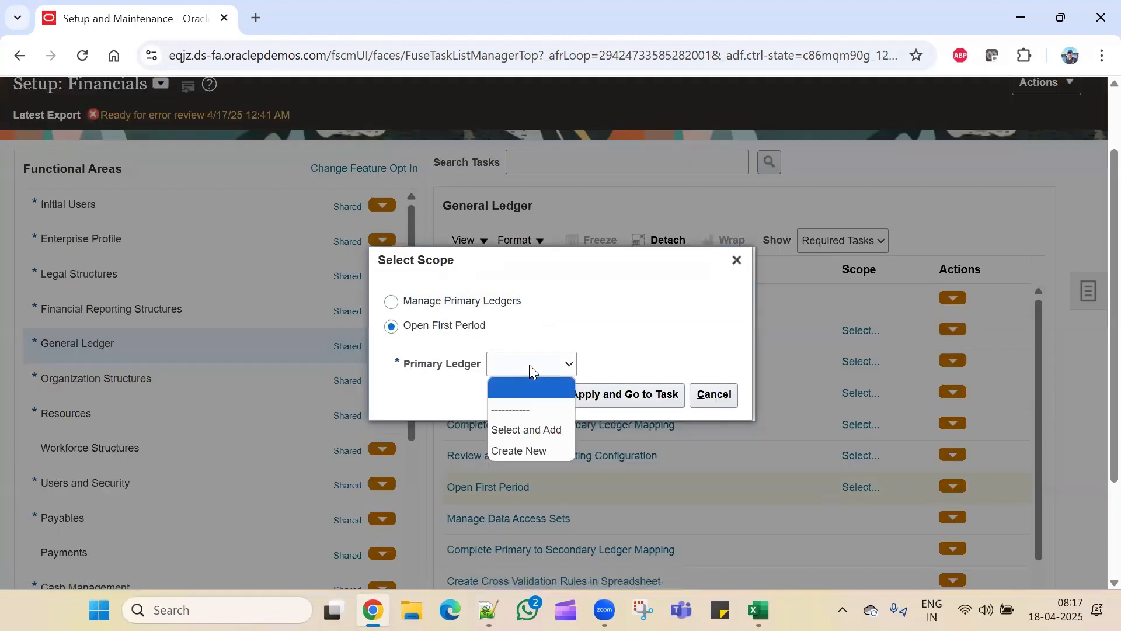
{"action": "left_click", "coordinate": [528, 423]}
{"action": "left_click", "coordinate": [601, 397]}
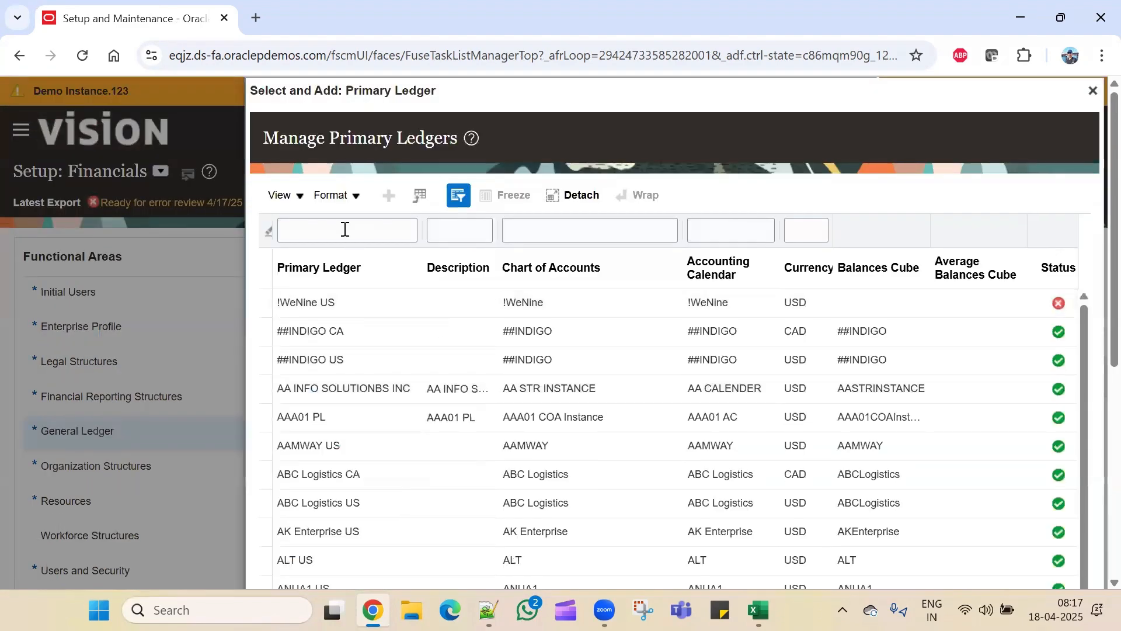
{"action": "left_click", "coordinate": [345, 229]}
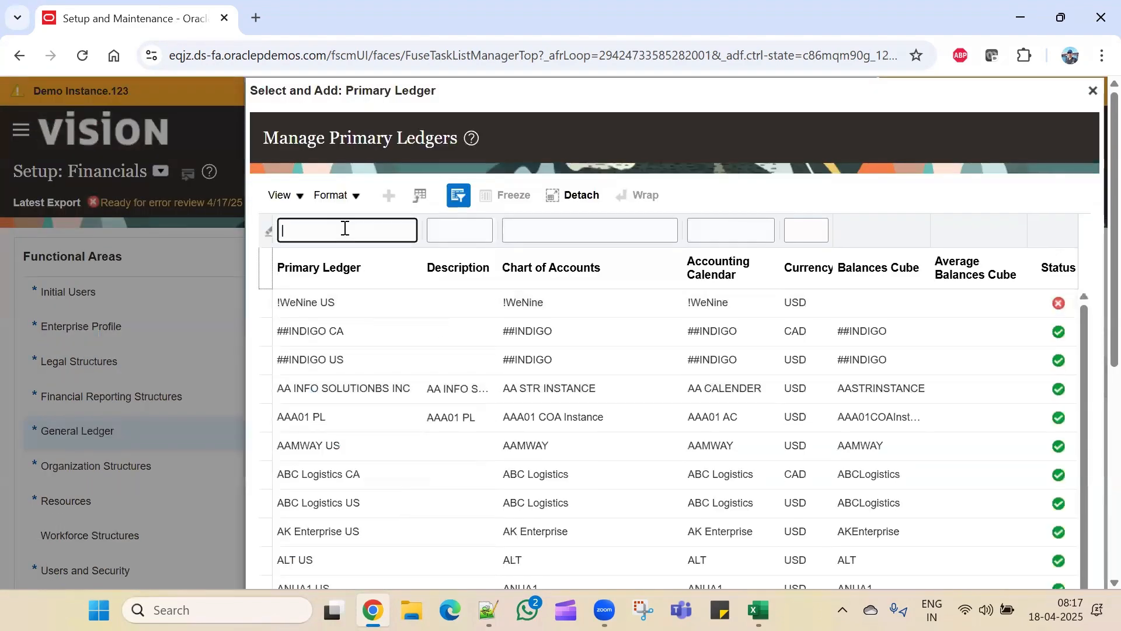
{"action": "type", "text": "SONY"}
{"action": "key", "text": "Return"}
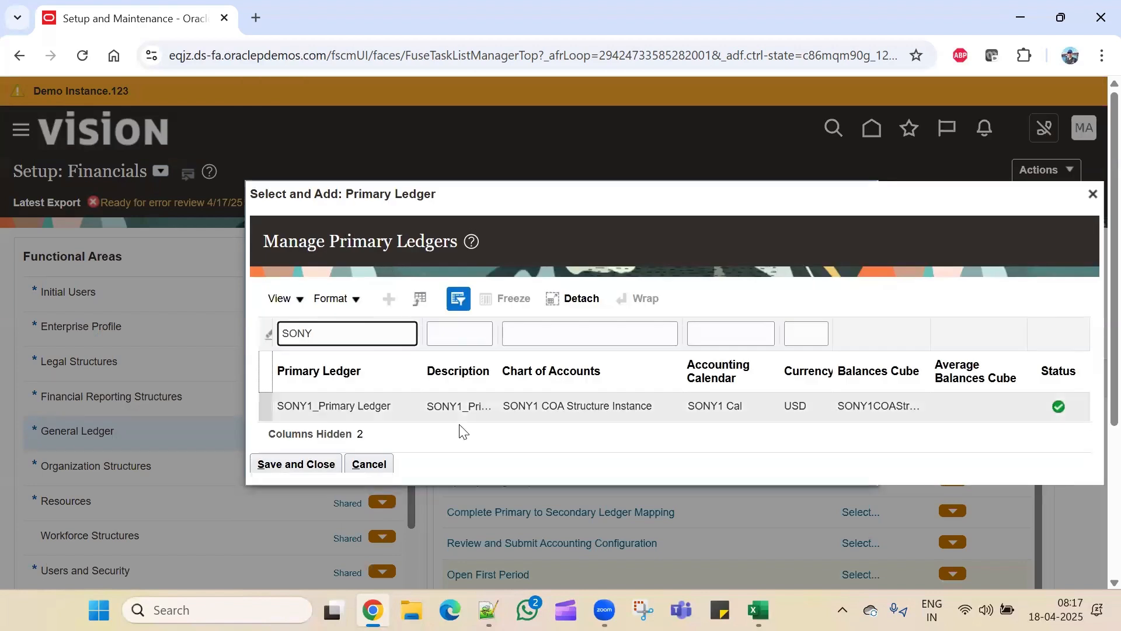
{"action": "left_click", "coordinate": [991, 413]}
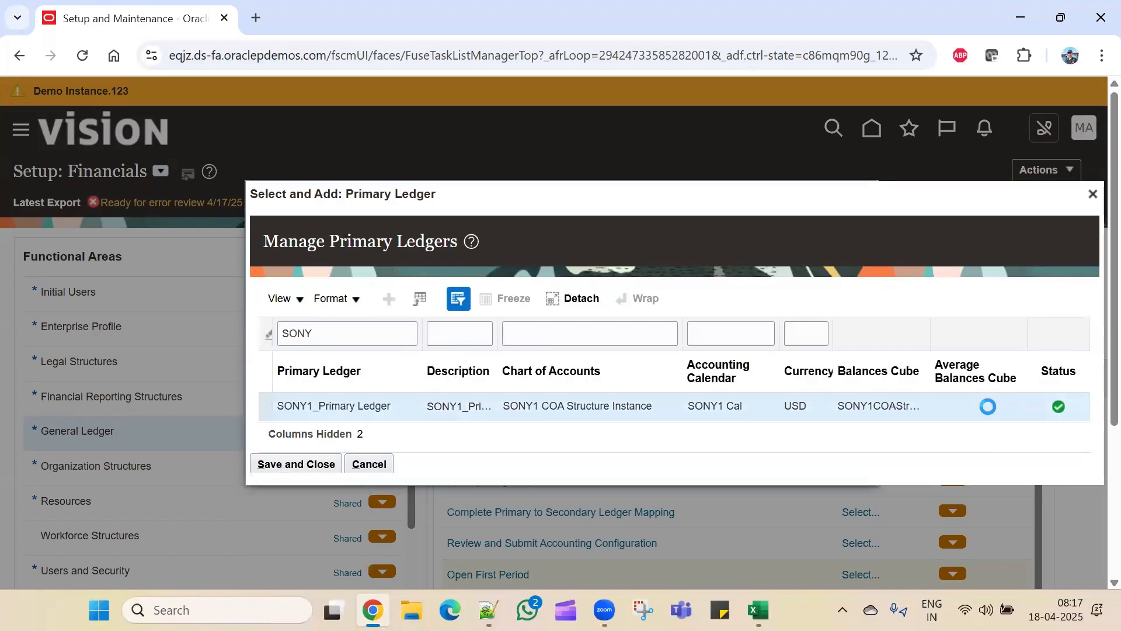
{"action": "left_click", "coordinate": [319, 461]}
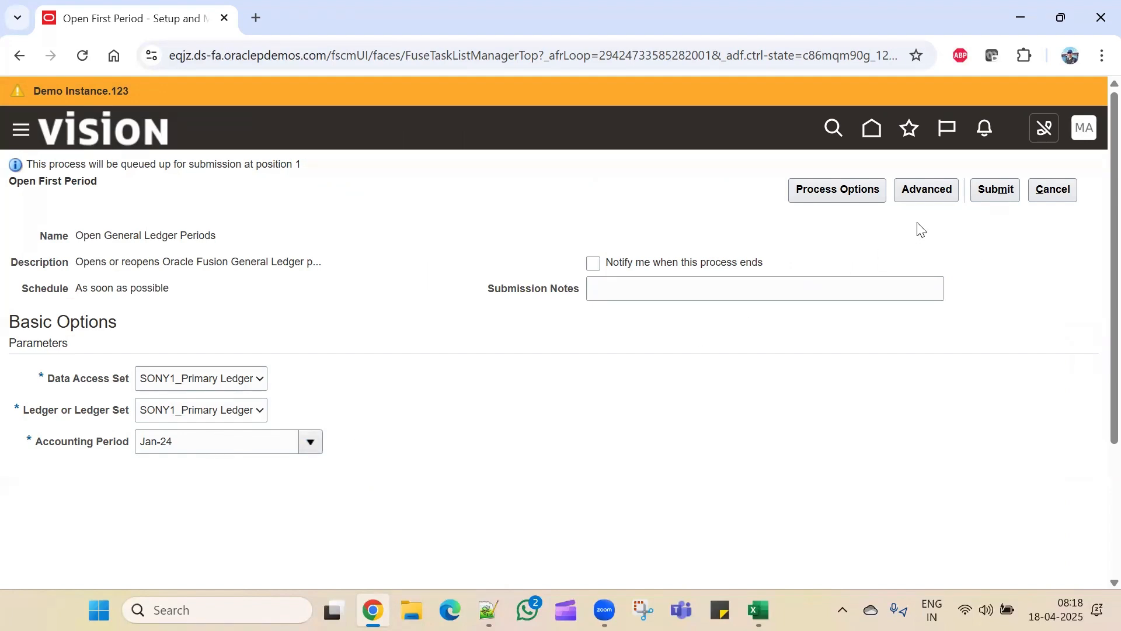
Submit the Open First Period process for SONY1_Primary Ledger with accounting period Jan-24 and acknowledge the submission
{"action": "left_click", "coordinate": [993, 194]}
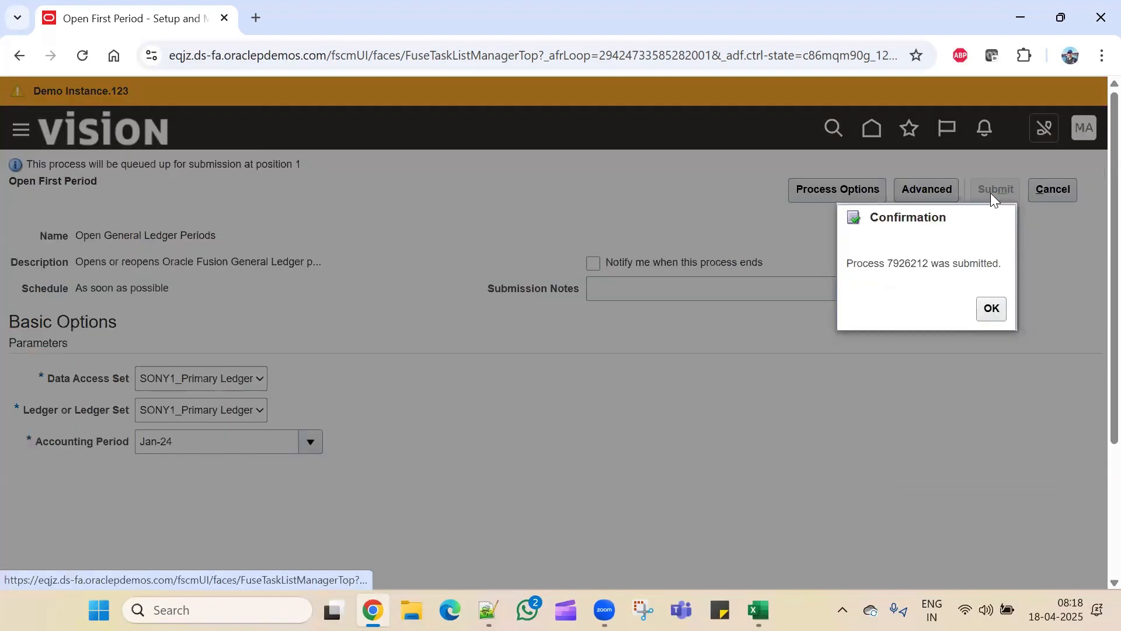
{"action": "left_click", "coordinate": [990, 311]}
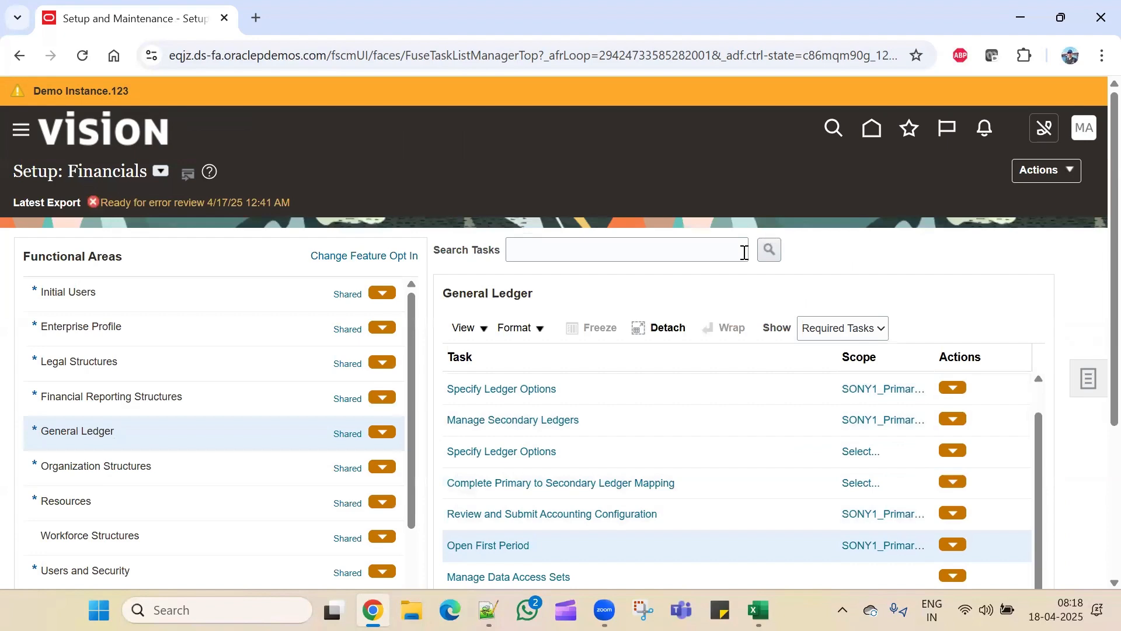
Open the Scheduled Processes overview from the Tools group of the navigator
{"action": "left_click", "coordinate": [28, 131]}
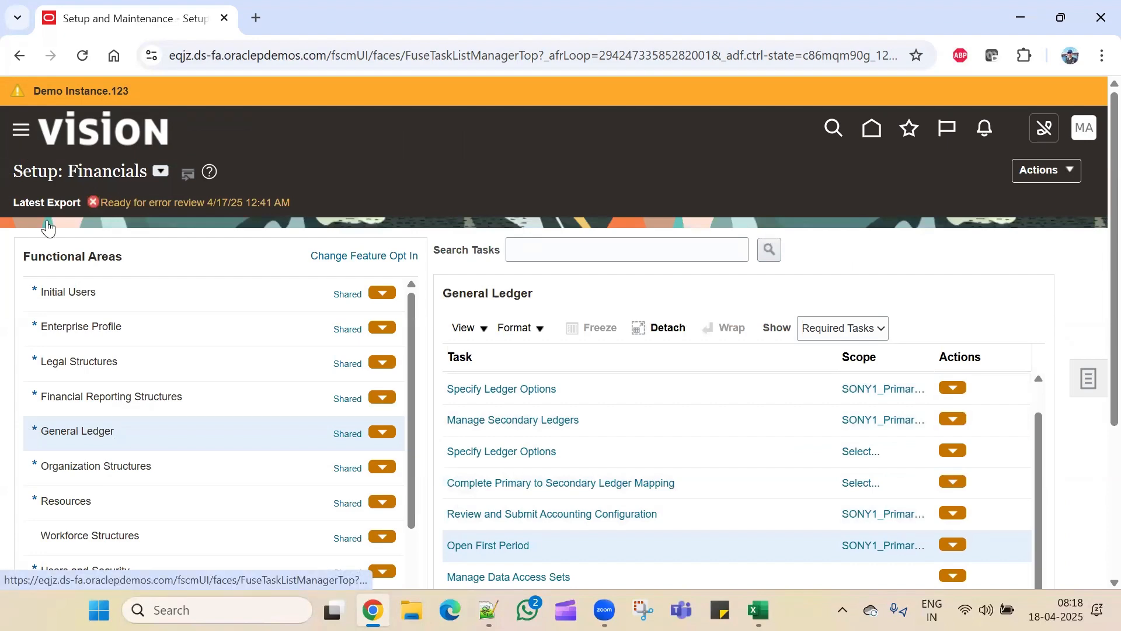
{"action": "scroll", "coordinate": [158, 514], "scroll_direction": "down", "scroll_amount": 10}
{"action": "left_click", "coordinate": [145, 464]}
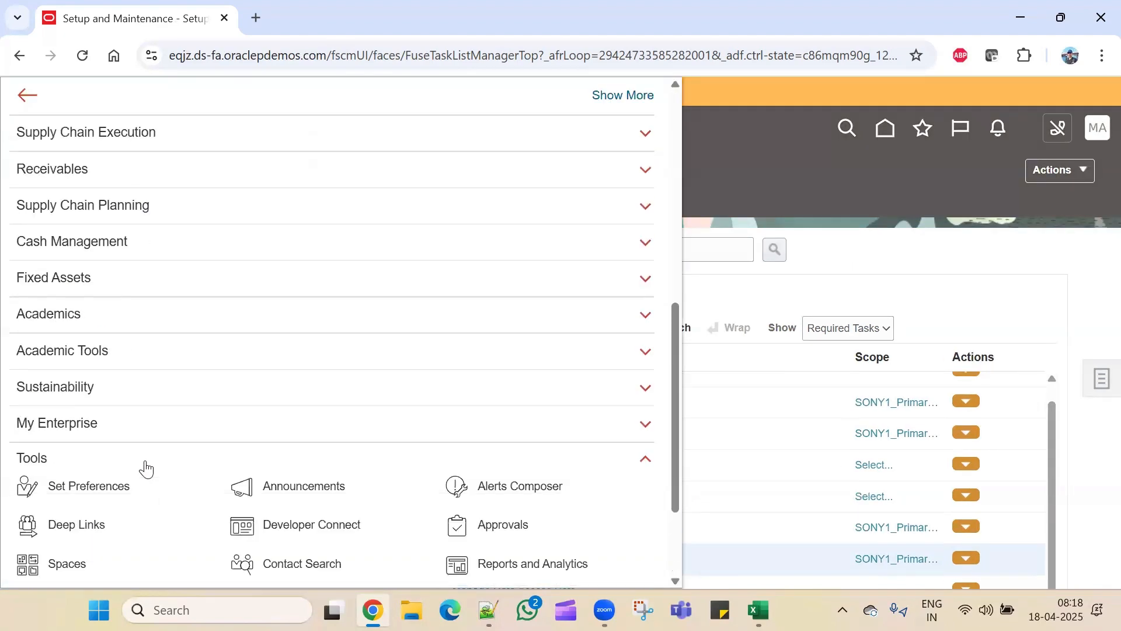
{"action": "scroll", "coordinate": [117, 461], "scroll_direction": "down", "scroll_amount": 3}
{"action": "left_click", "coordinate": [94, 448]}
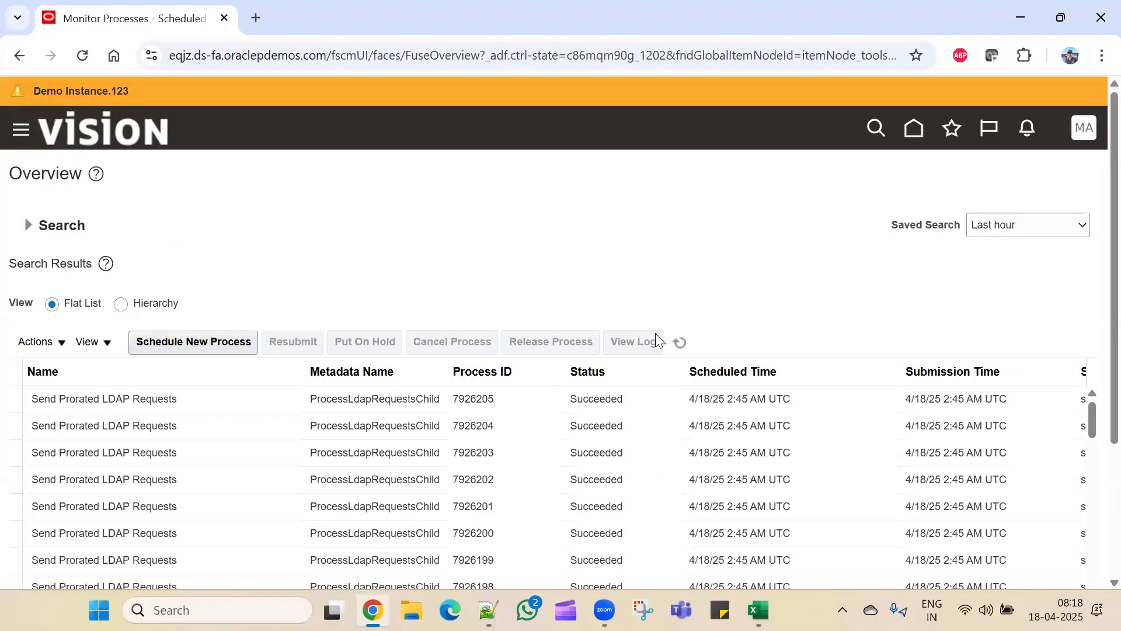
Refresh the process list, check the statuses of Open General Ledger Periods and the LDAP jobs, and return to the home page
{"action": "left_click", "coordinate": [680, 342]}
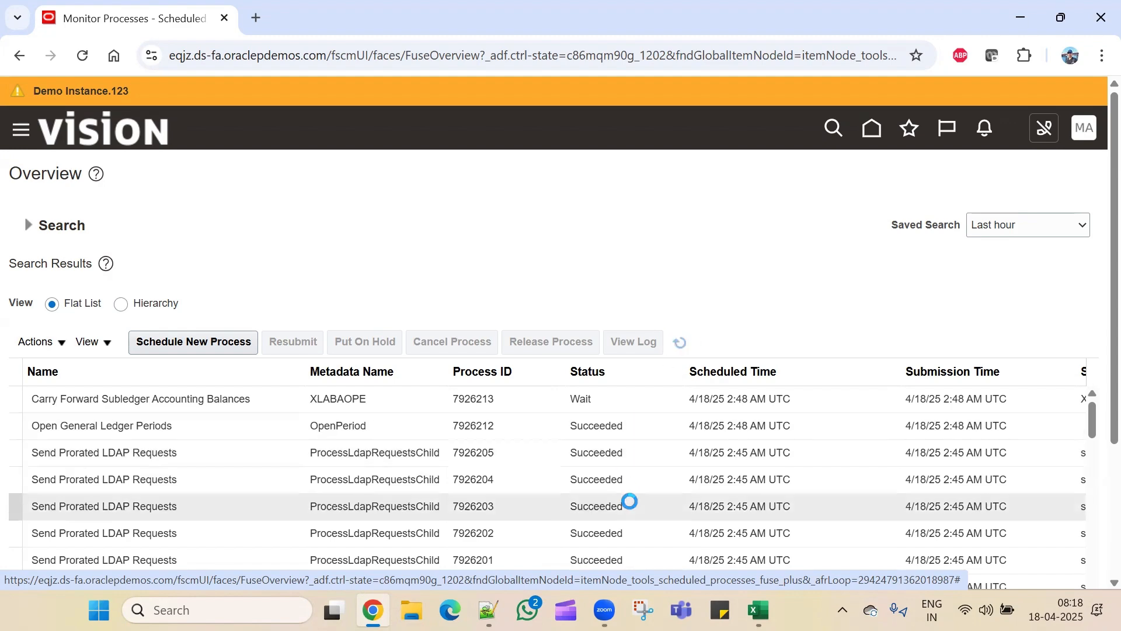
{"action": "scroll", "coordinate": [630, 501], "scroll_direction": "down", "scroll_amount": 5}
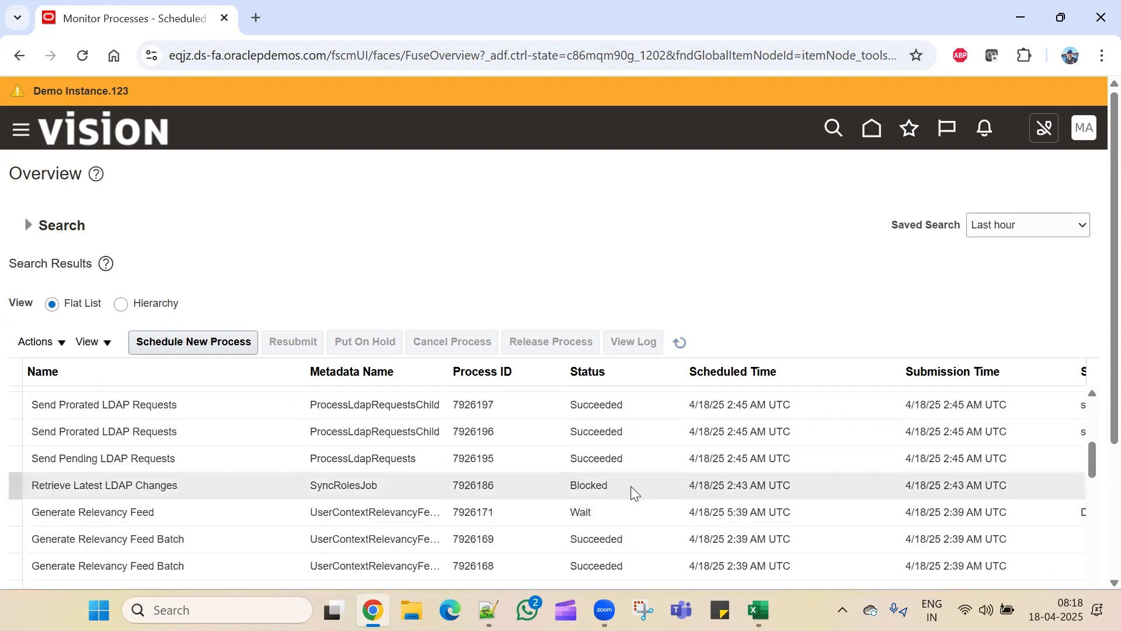
{"action": "scroll", "coordinate": [633, 493], "scroll_direction": "up", "scroll_amount": 5}
{"action": "left_click", "coordinate": [679, 343]}
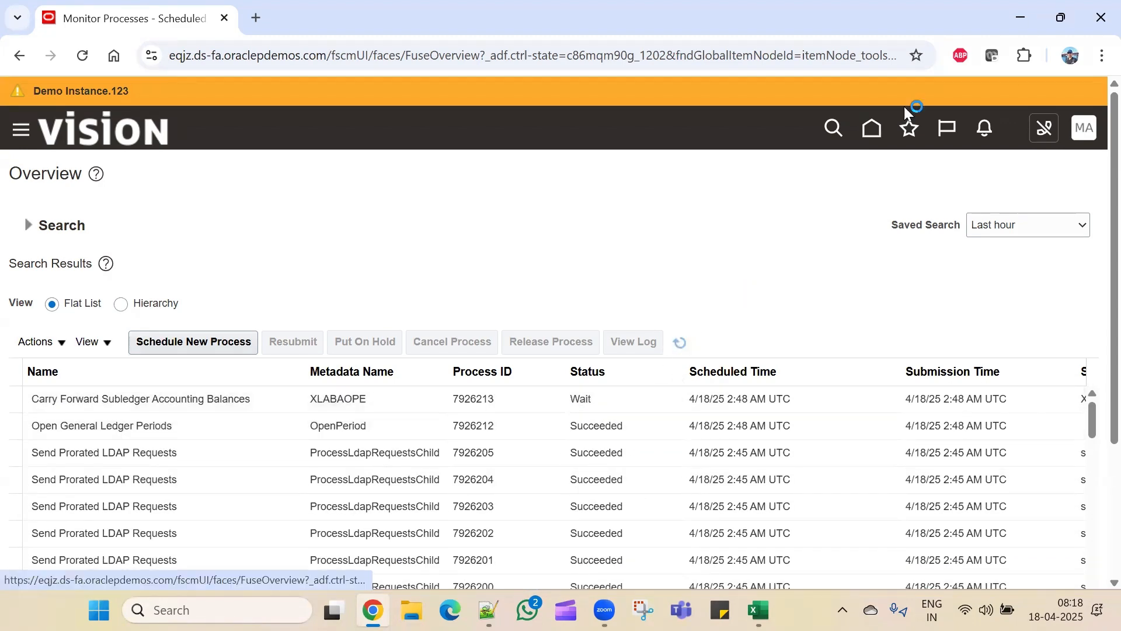
{"action": "left_click", "coordinate": [873, 127]}
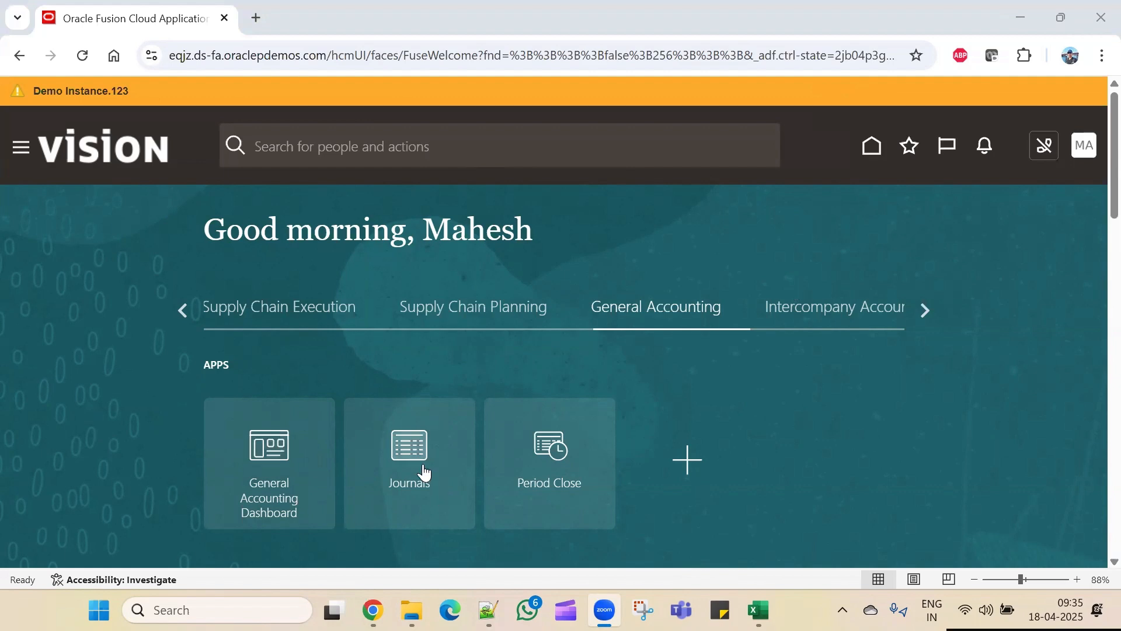
Switch to the Excel setup checklist and review the open first period and Open Current Period rows under GL Testing
{"action": "left_click", "coordinate": [758, 610]}
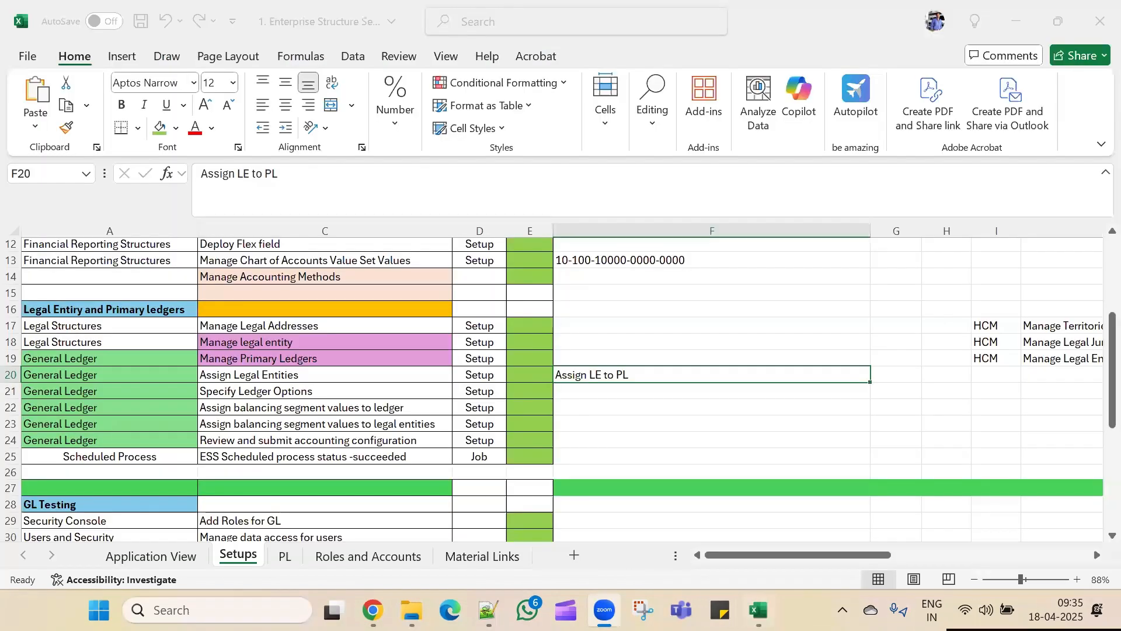
{"action": "left_click", "coordinate": [478, 424]}
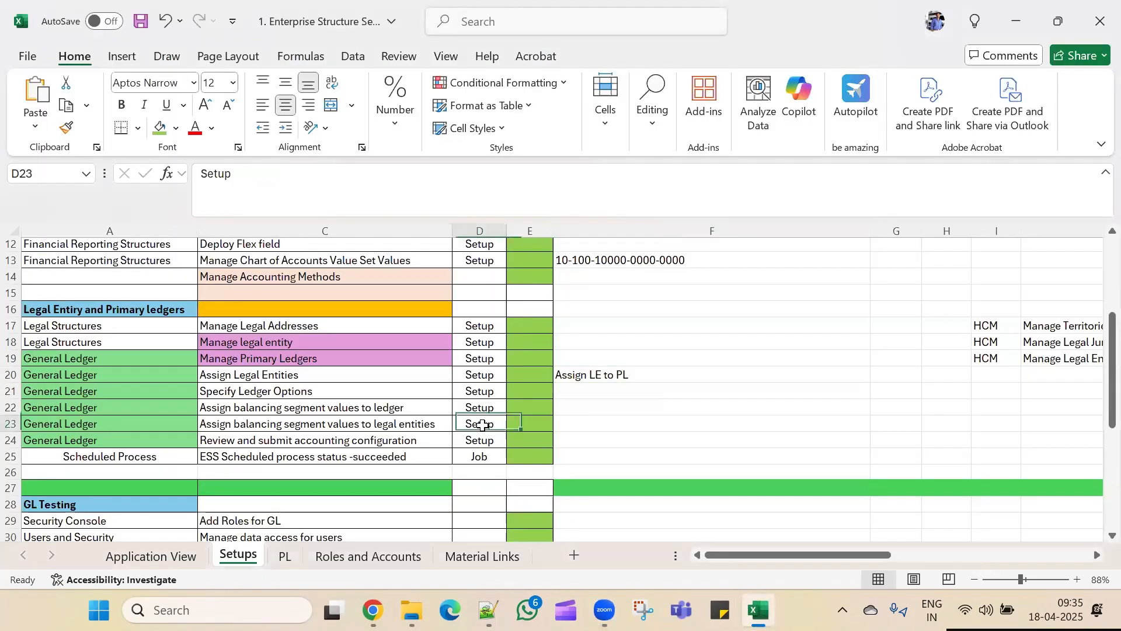
{"action": "scroll", "coordinate": [456, 438], "scroll_direction": "down", "scroll_amount": 2}
{"action": "left_click", "coordinate": [240, 480]}
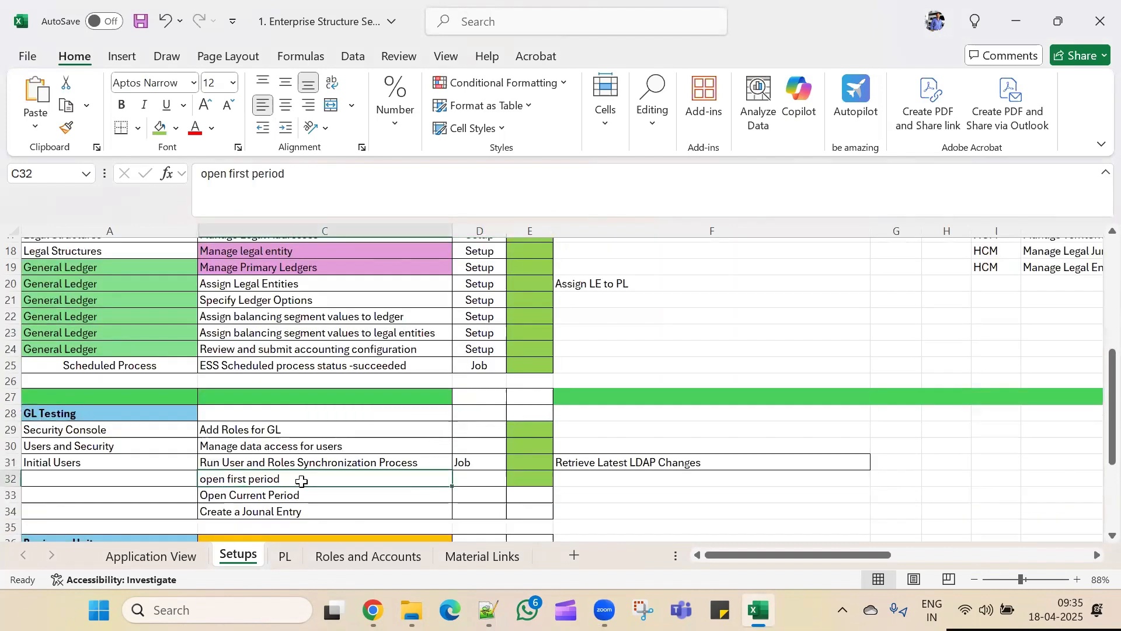
{"action": "left_click", "coordinate": [509, 483]}
{"action": "left_click", "coordinate": [396, 499]}
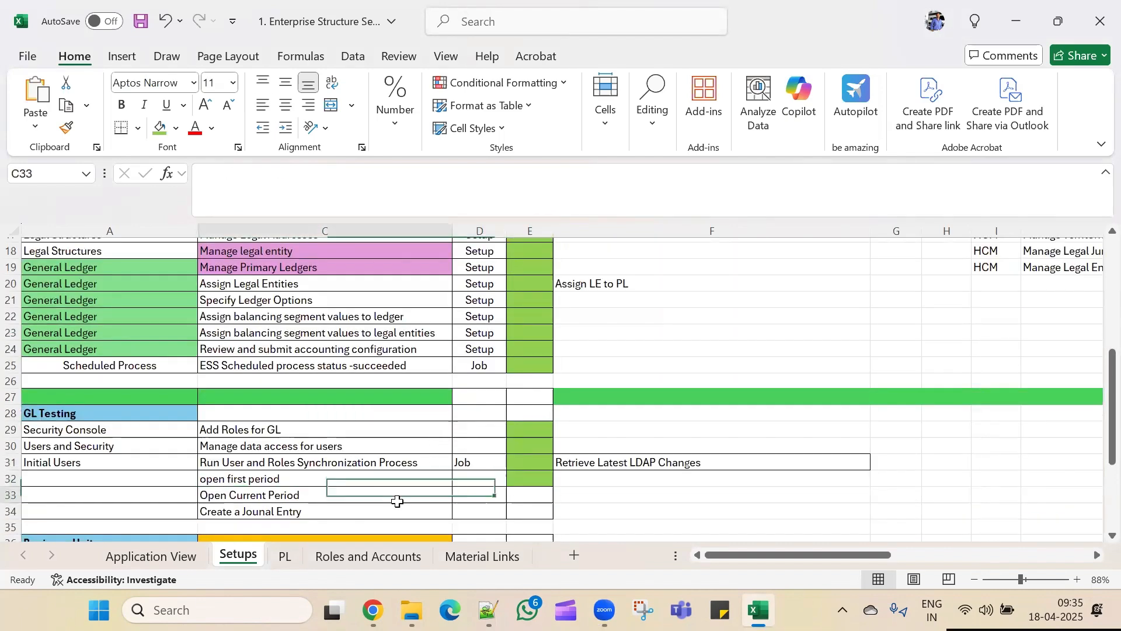
{"action": "left_click", "coordinate": [515, 495]}
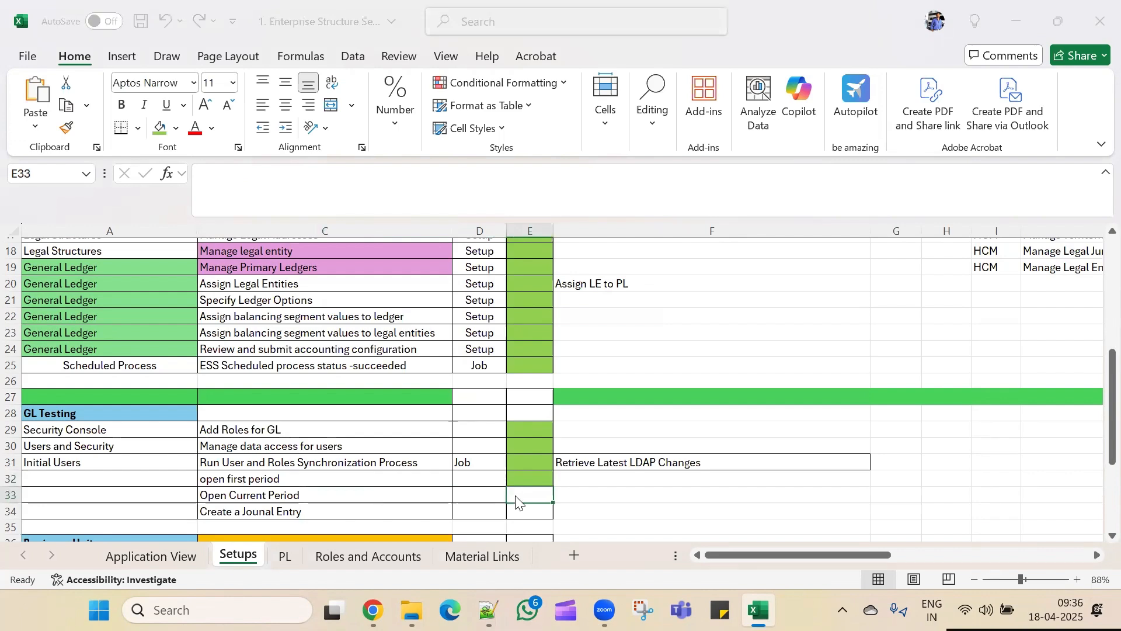
Switch back to Oracle Fusion and open the General Ledger period statuses of SONY1_Primary Ledger from Period Close
{"action": "key", "text": "alt+Tab"}
{"action": "key", "text": "alt+Tab"}
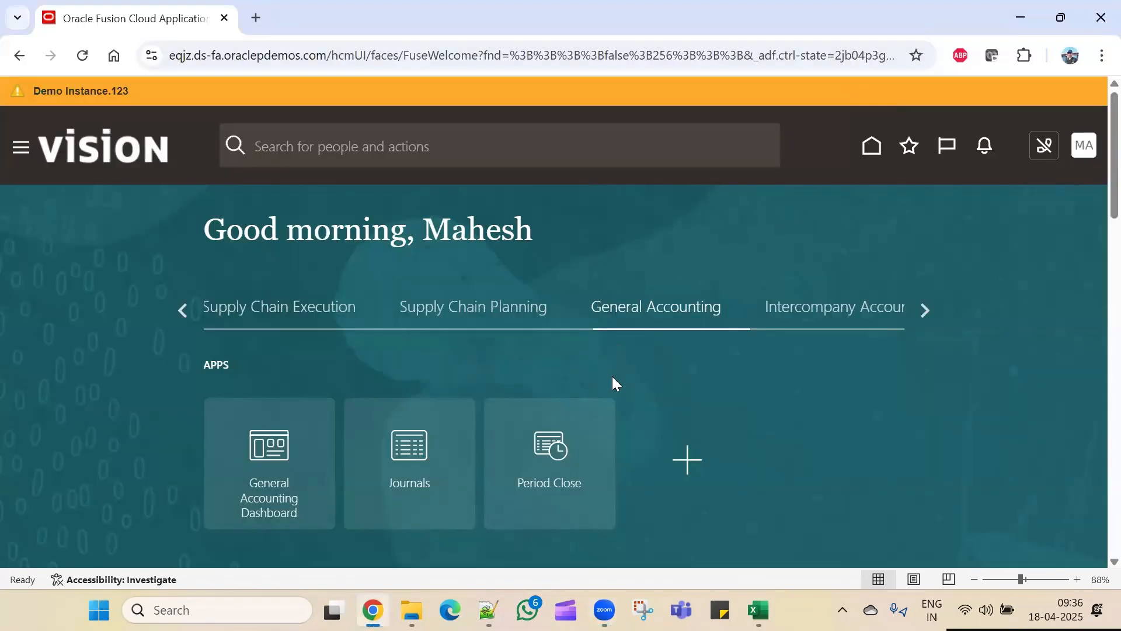
{"action": "left_click", "coordinate": [553, 446]}
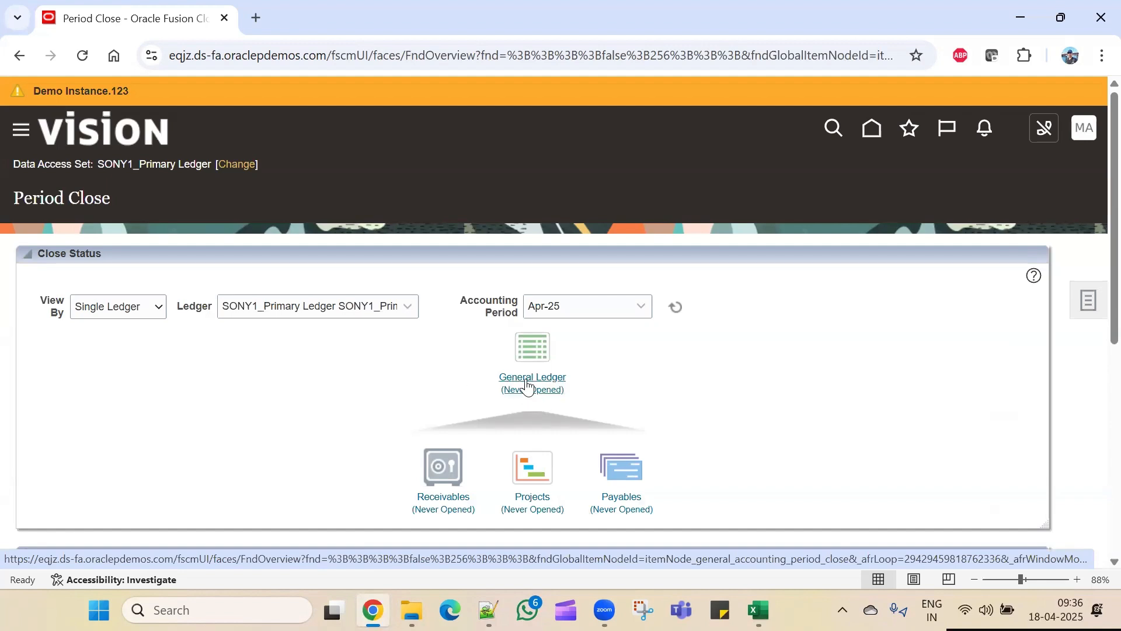
{"action": "left_click", "coordinate": [526, 379]}
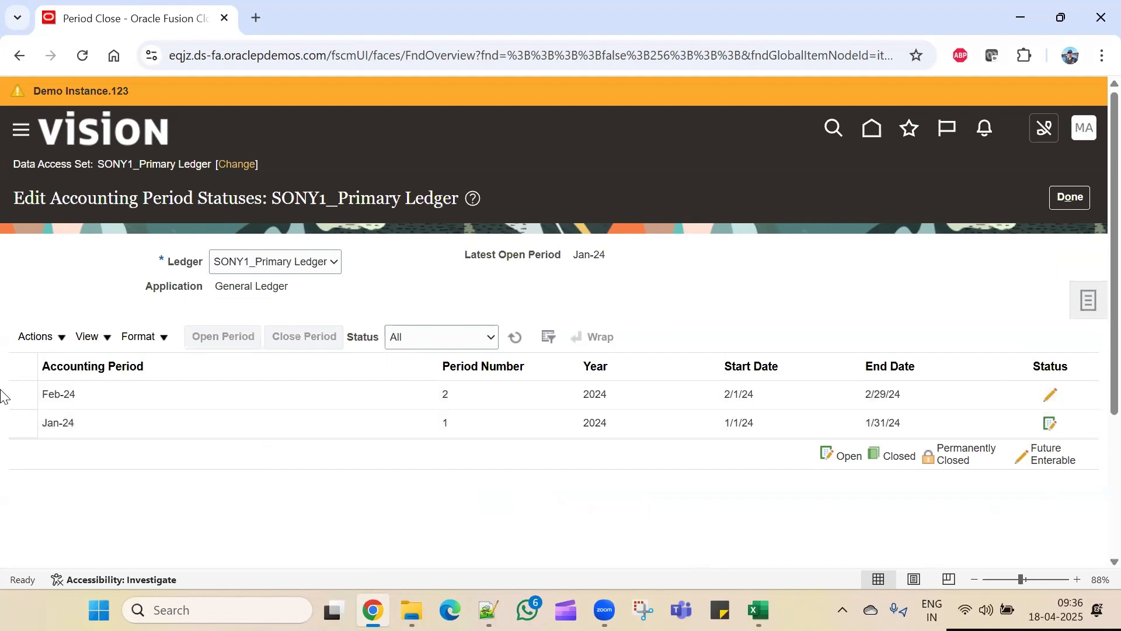
Open the General Ledger periods of SONY1_Primary Ledger up to target period Apr-25, including the earlier never-opened periods
{"action": "left_click", "coordinate": [39, 335]}
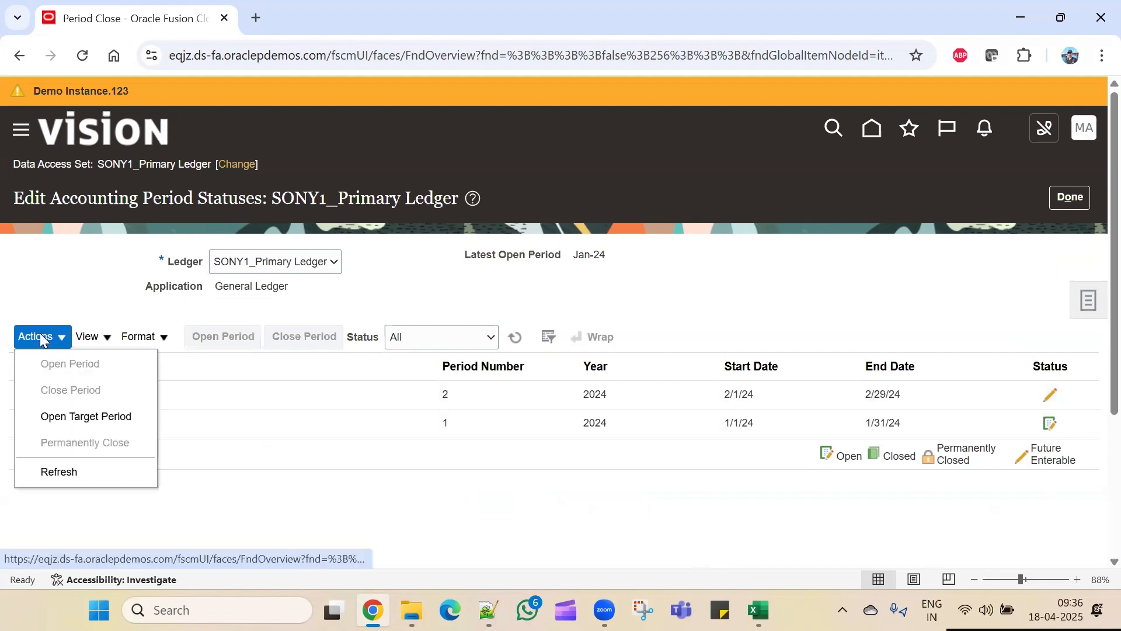
{"action": "left_click", "coordinate": [83, 422]}
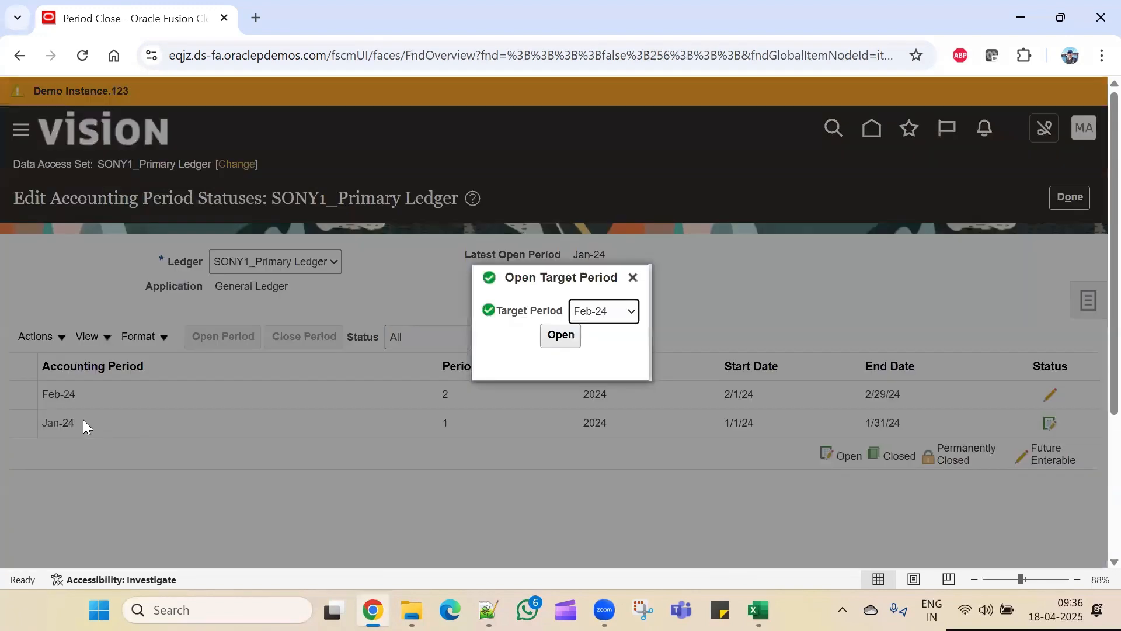
{"action": "left_click", "coordinate": [629, 313]}
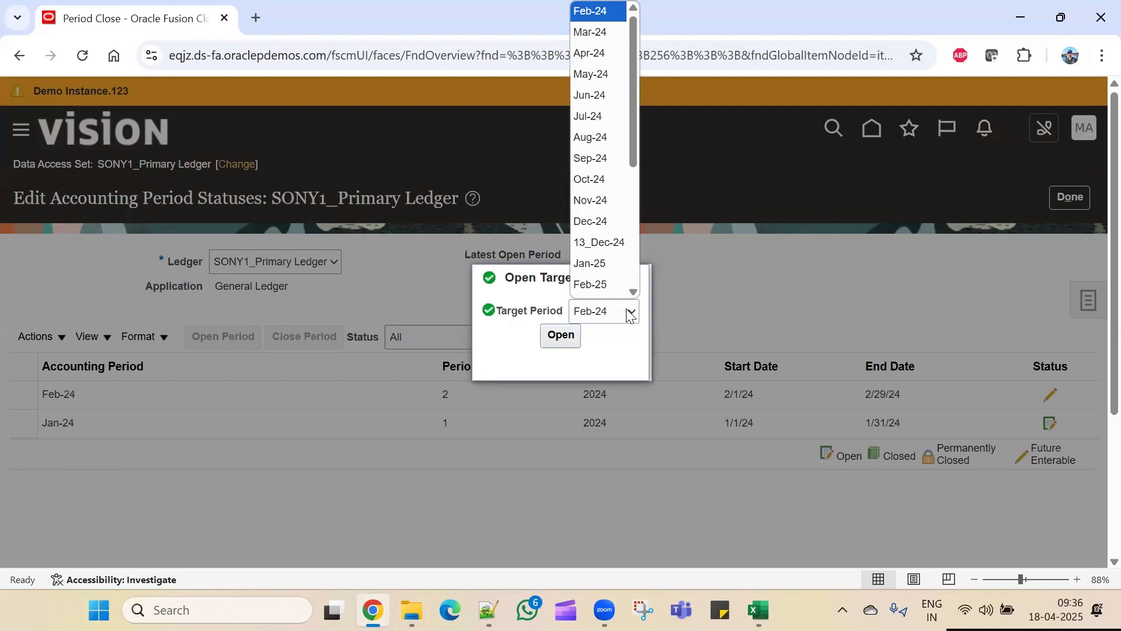
{"action": "scroll", "coordinate": [622, 193], "scroll_direction": "down", "scroll_amount": 3}
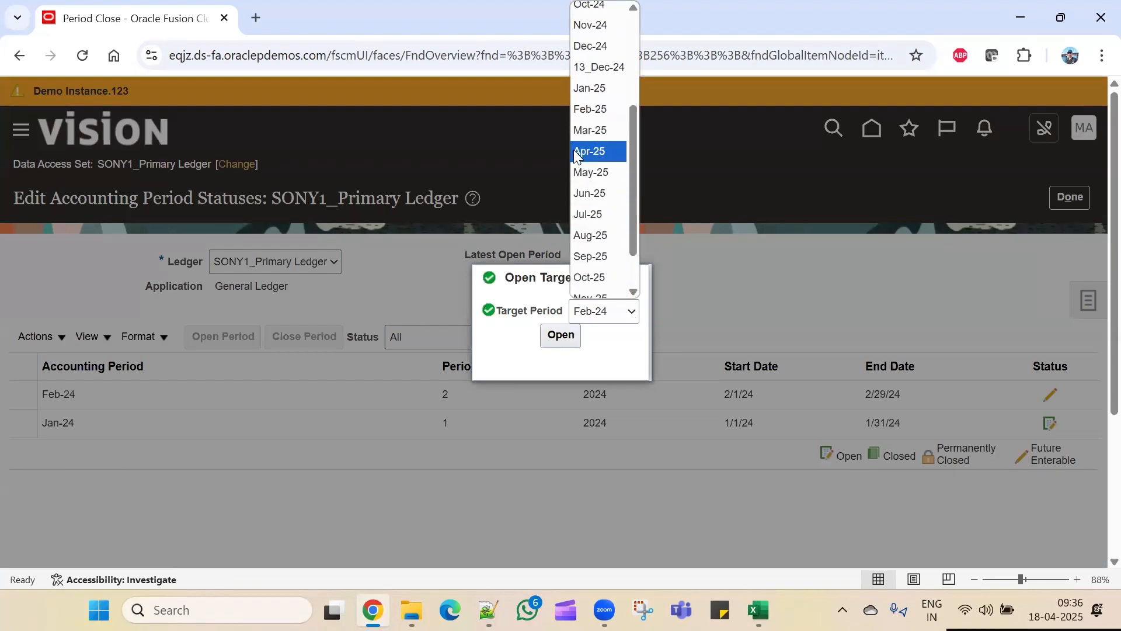
{"action": "left_click", "coordinate": [602, 151]}
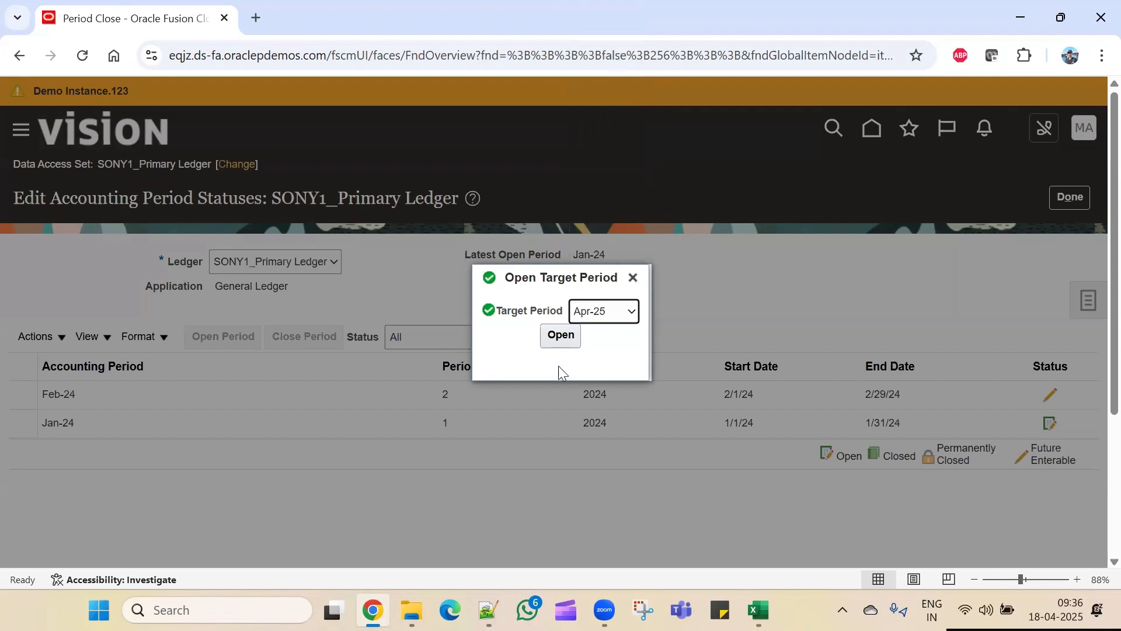
{"action": "left_click", "coordinate": [562, 336]}
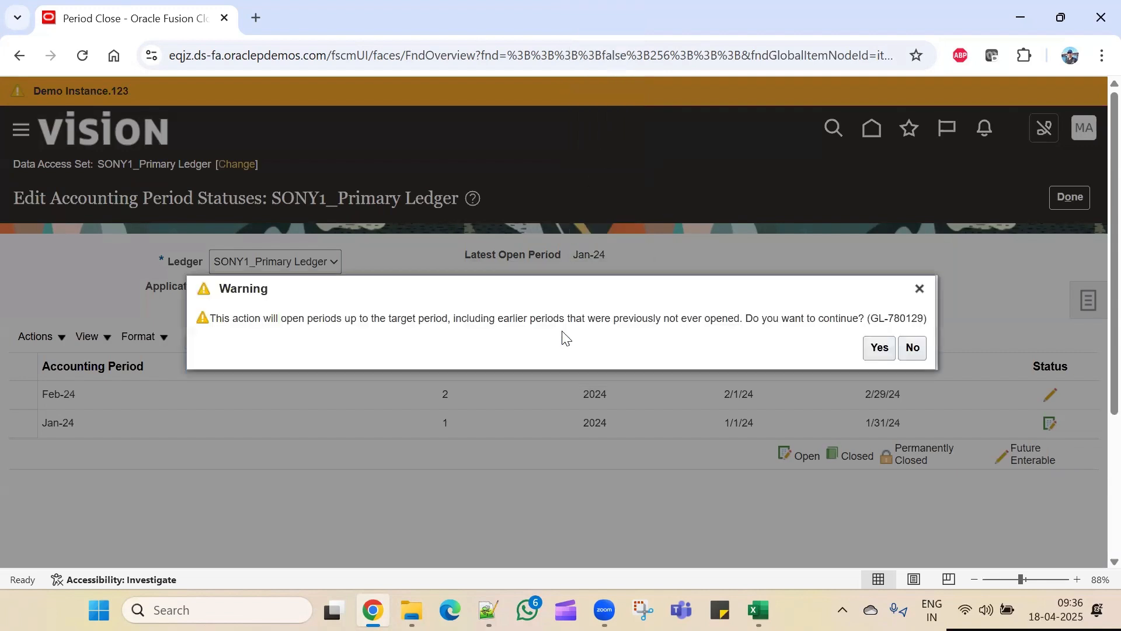
{"action": "left_click", "coordinate": [874, 347]}
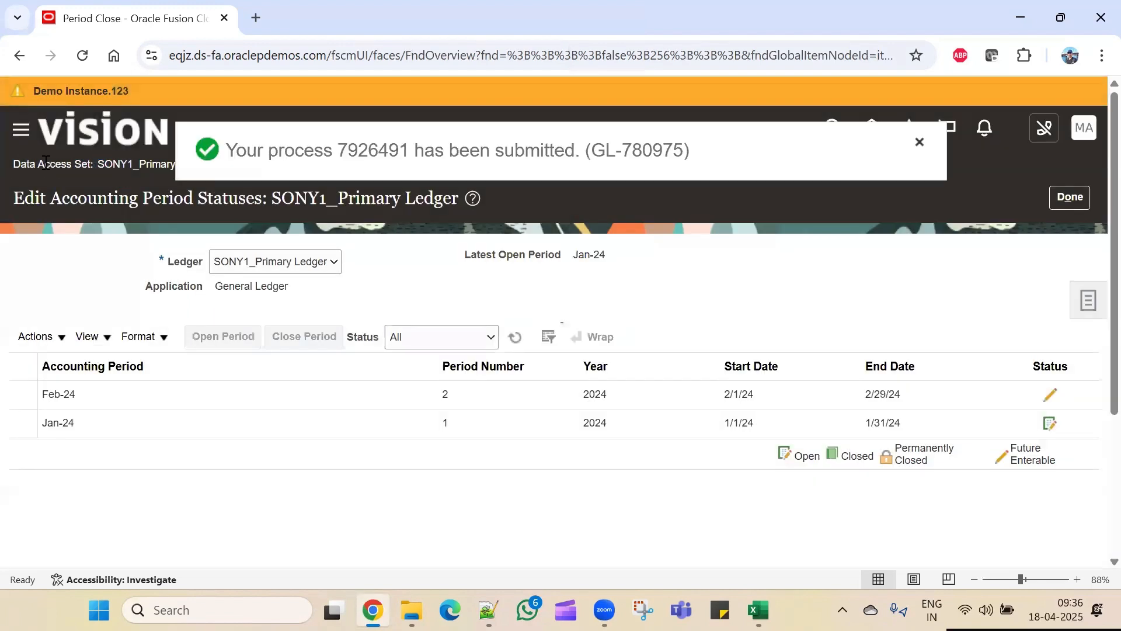
Check the data access set, then review the General Accountant, General Accounting Manager and Financial Analyst roles in the Excel Roles and Accounts sheet
{"action": "left_click_drag", "start_coordinate": [97, 166], "coordinate": [156, 169]}
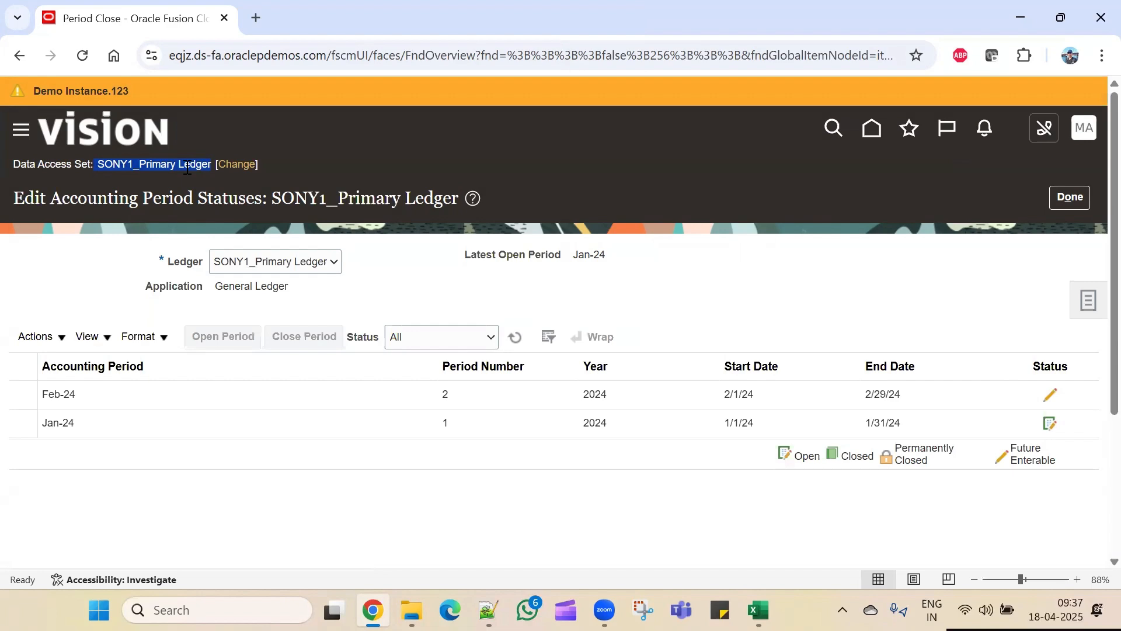
{"action": "key", "text": "alt+Tab"}
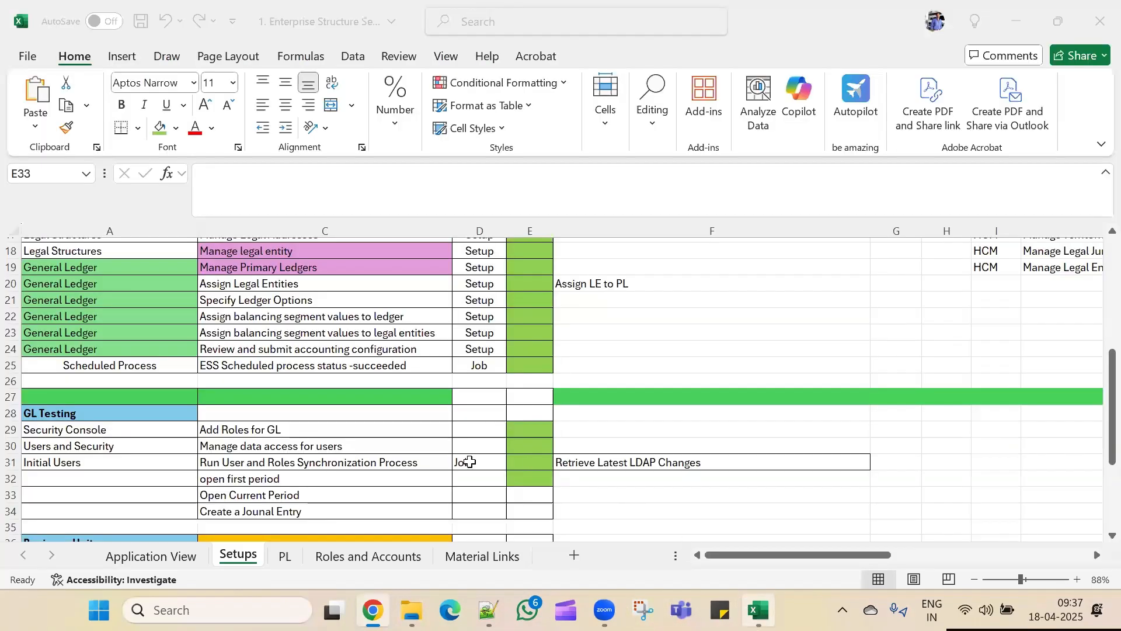
{"action": "scroll", "coordinate": [283, 483], "scroll_direction": "down", "scroll_amount": 2}
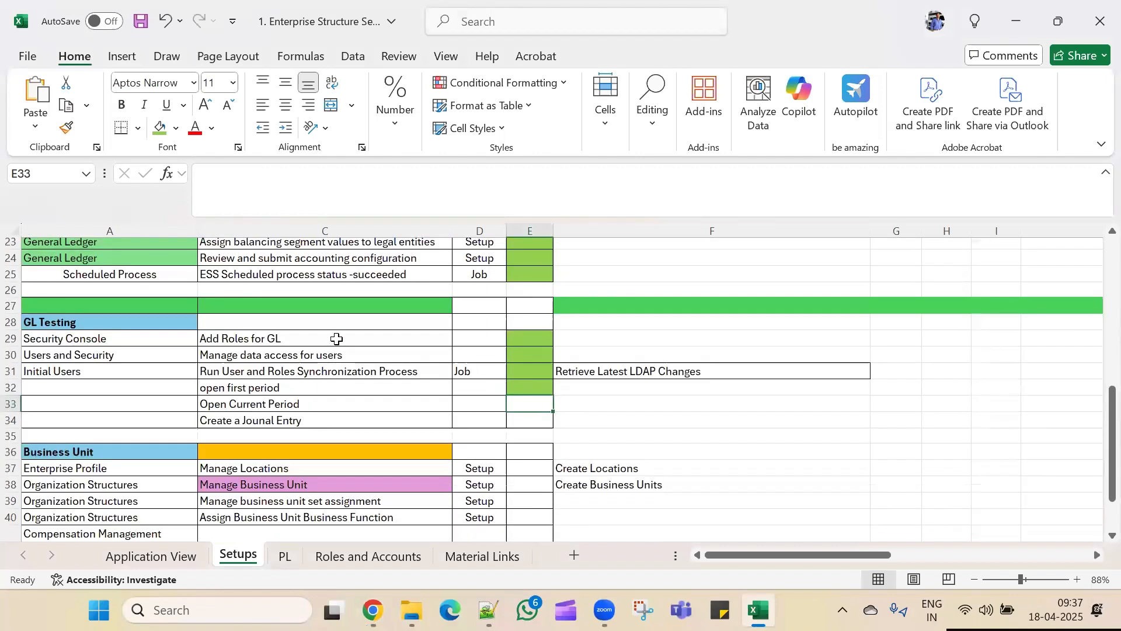
{"action": "left_click", "coordinate": [309, 338]}
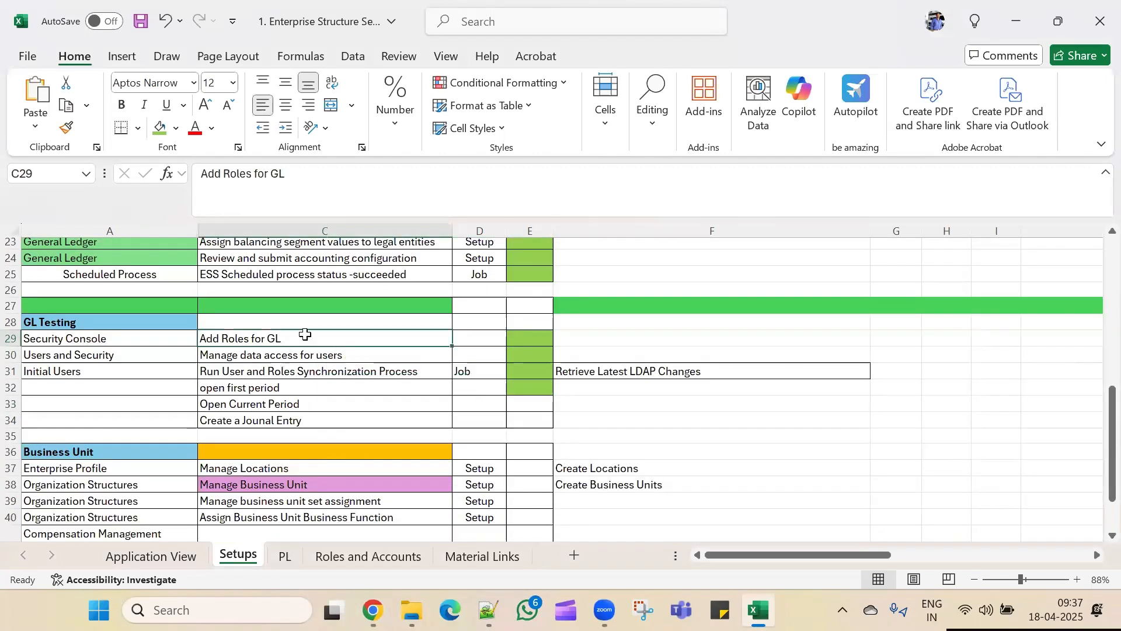
{"action": "left_click", "coordinate": [362, 558]}
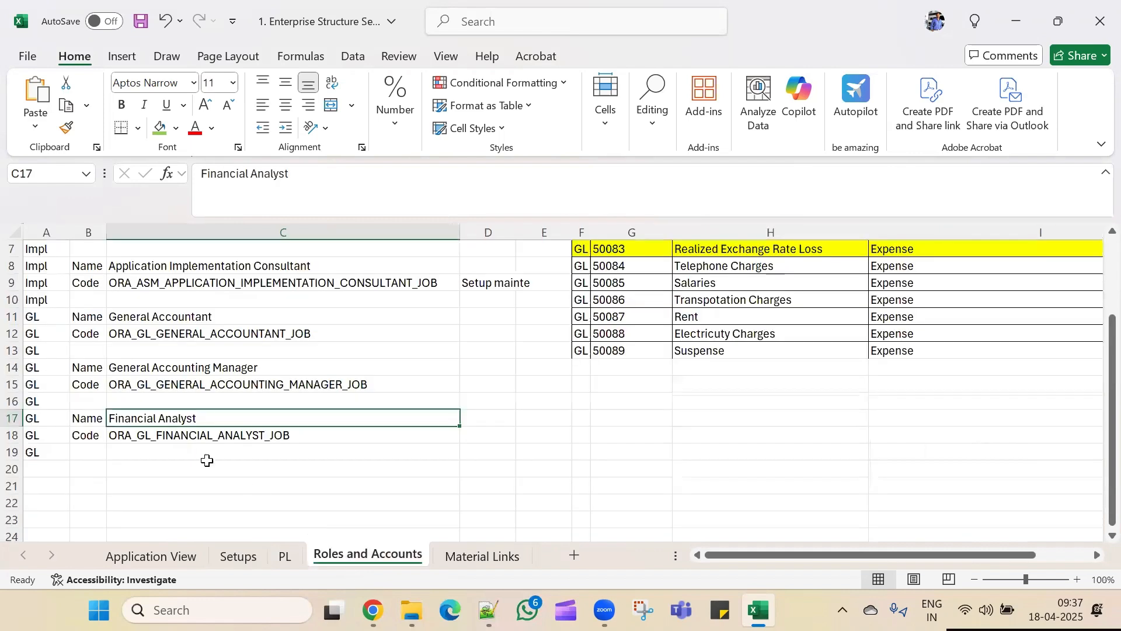
{"action": "scroll", "coordinate": [205, 457], "scroll_direction": "up", "scroll_amount": 1}
{"action": "scroll", "coordinate": [205, 458], "scroll_direction": "up", "scroll_amount": 2}
{"action": "scroll", "coordinate": [193, 430], "scroll_direction": "down", "scroll_amount": 1}
{"action": "left_click_drag", "start_coordinate": [47, 368], "coordinate": [328, 502]}
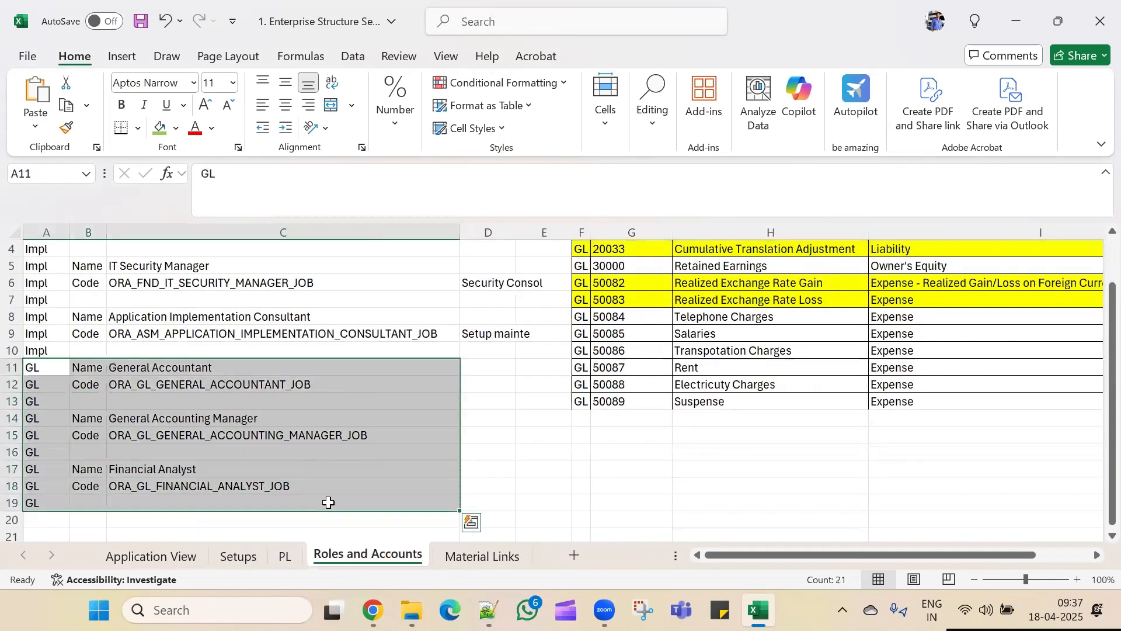
{"action": "left_click", "coordinate": [278, 369]}
{"action": "left_click", "coordinate": [316, 425]}
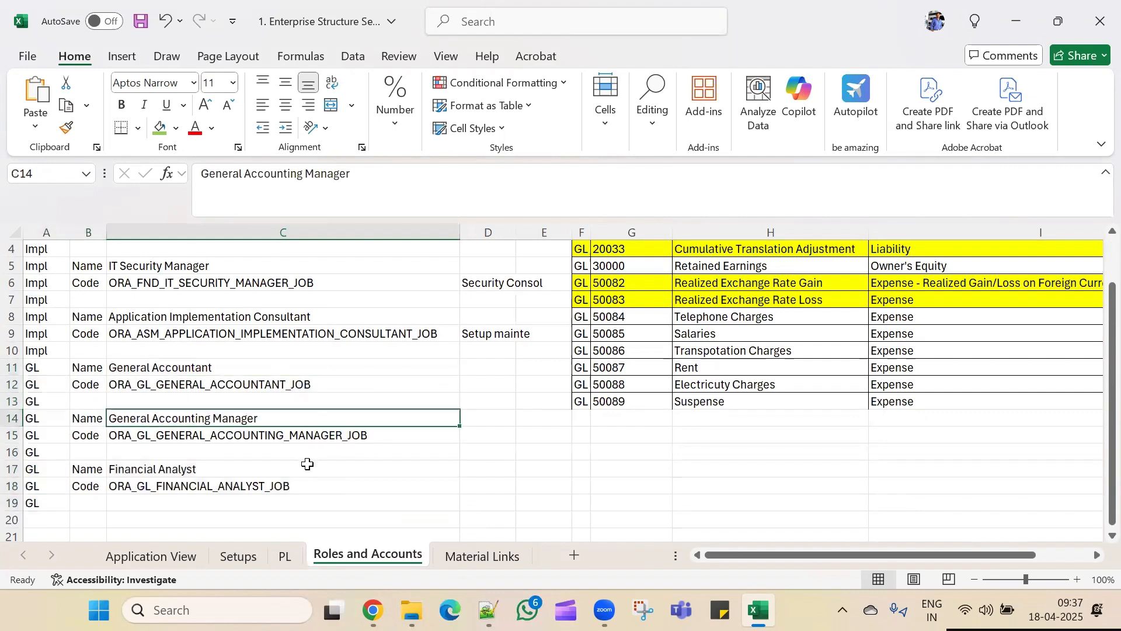
{"action": "left_click", "coordinate": [306, 469]}
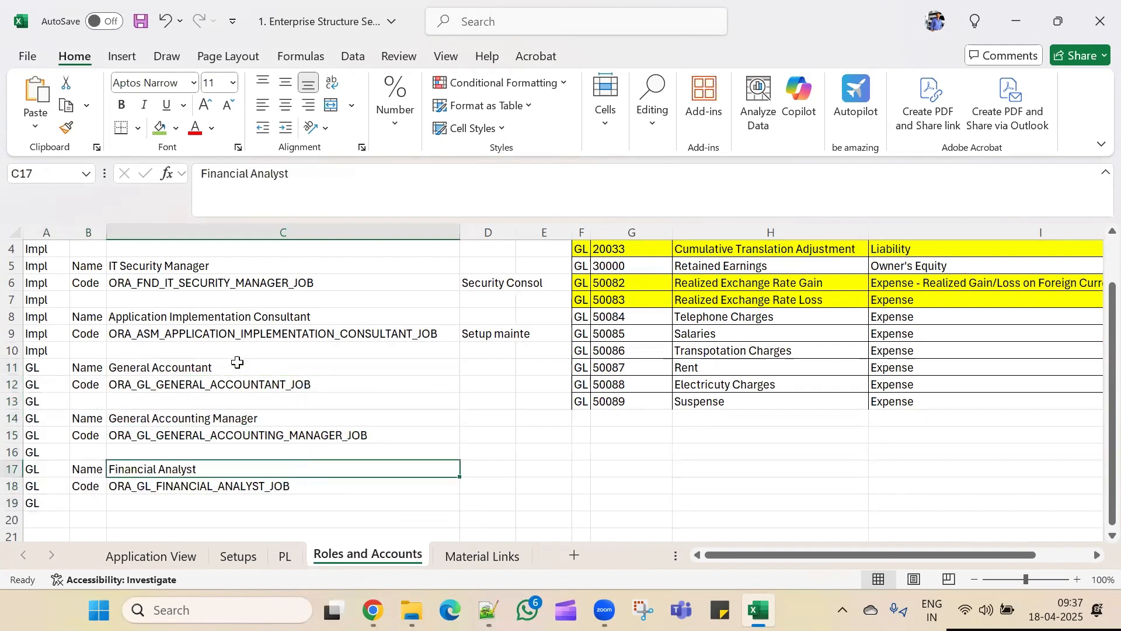
{"action": "left_click_drag", "start_coordinate": [238, 363], "coordinate": [252, 506]}
Return to the Excel Setups sheet and review the GL Testing rows of the checklist
{"action": "key", "text": "alt+Tab"}
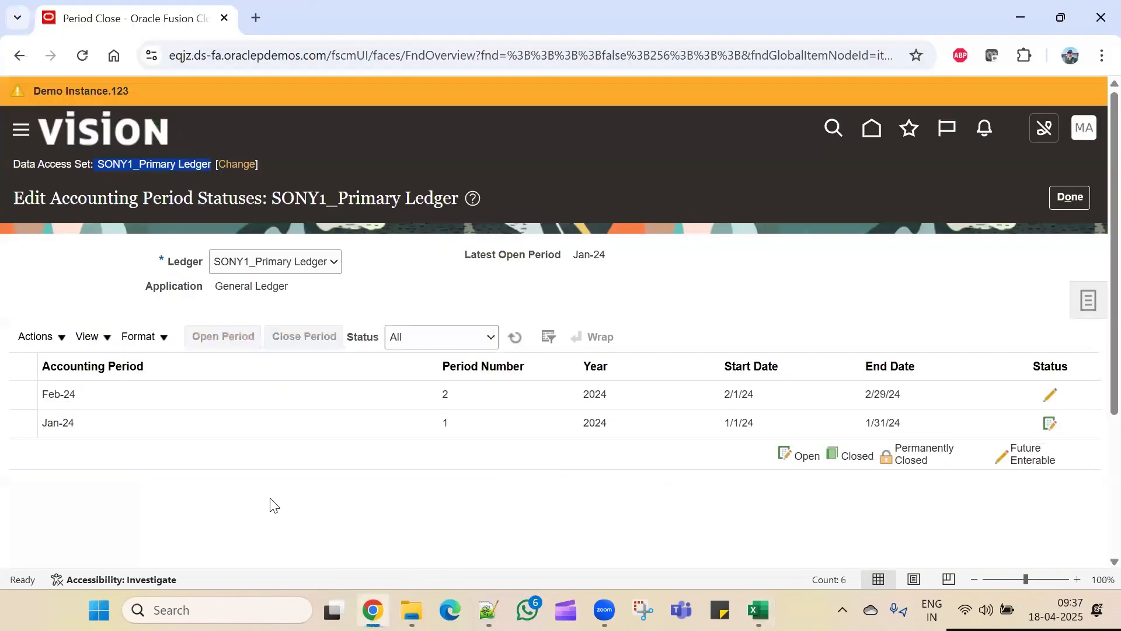
{"action": "key", "text": "alt+Tab"}
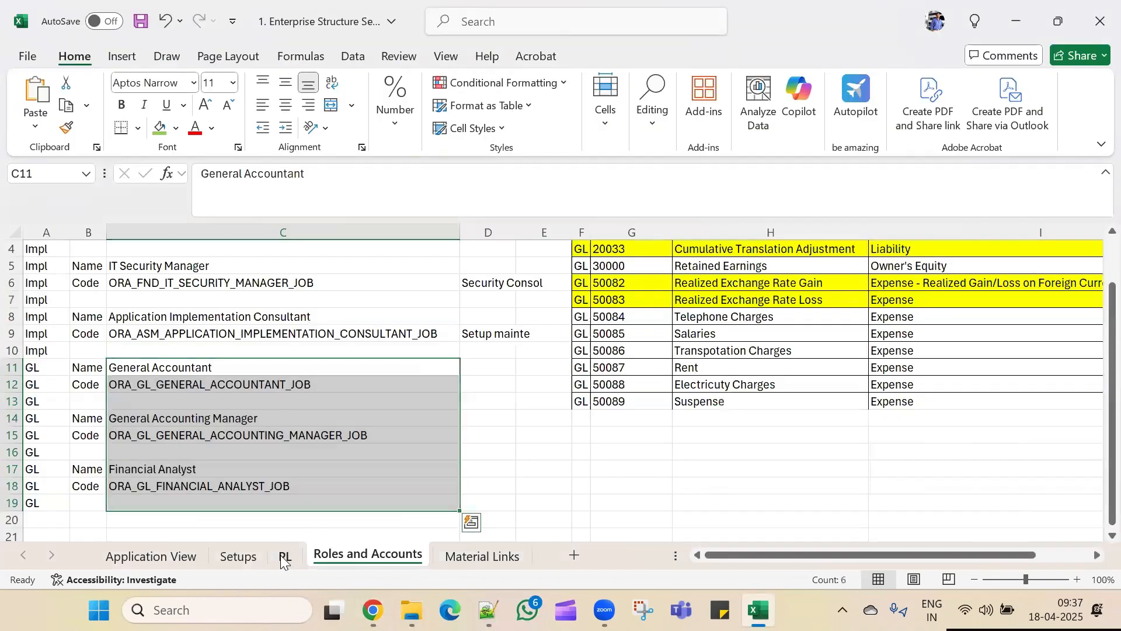
{"action": "left_click", "coordinate": [283, 558]}
{"action": "left_click", "coordinate": [258, 558]}
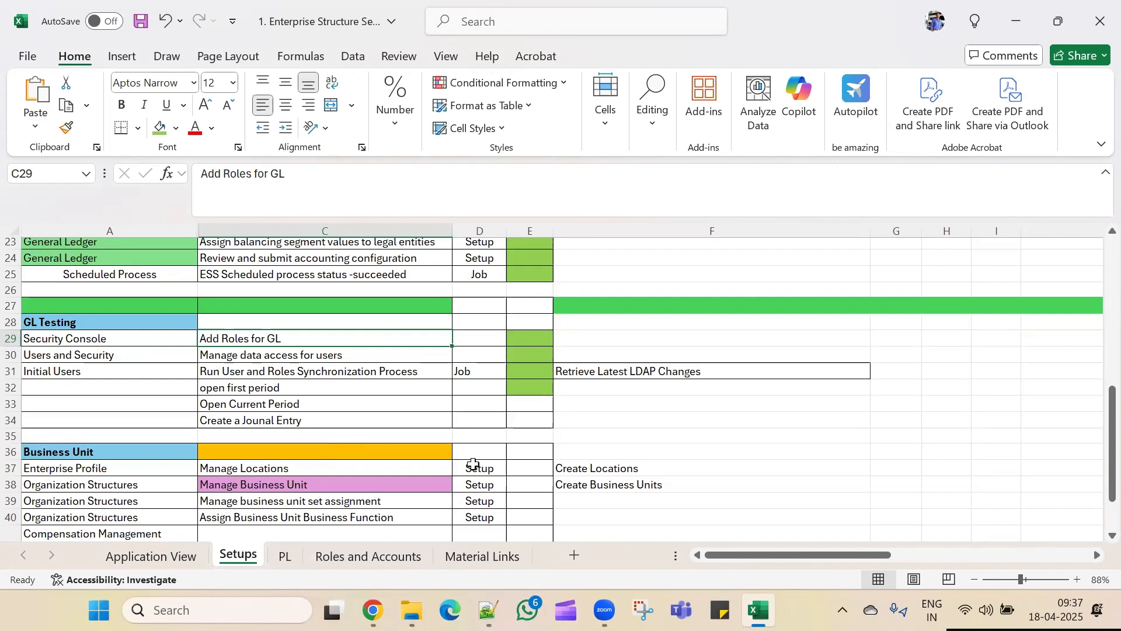
Switch back to Oracle Fusion, refresh the accounting period list and compare the statuses of Jan-24 through May-25 with the legend
{"action": "key", "text": "alt+Tab"}
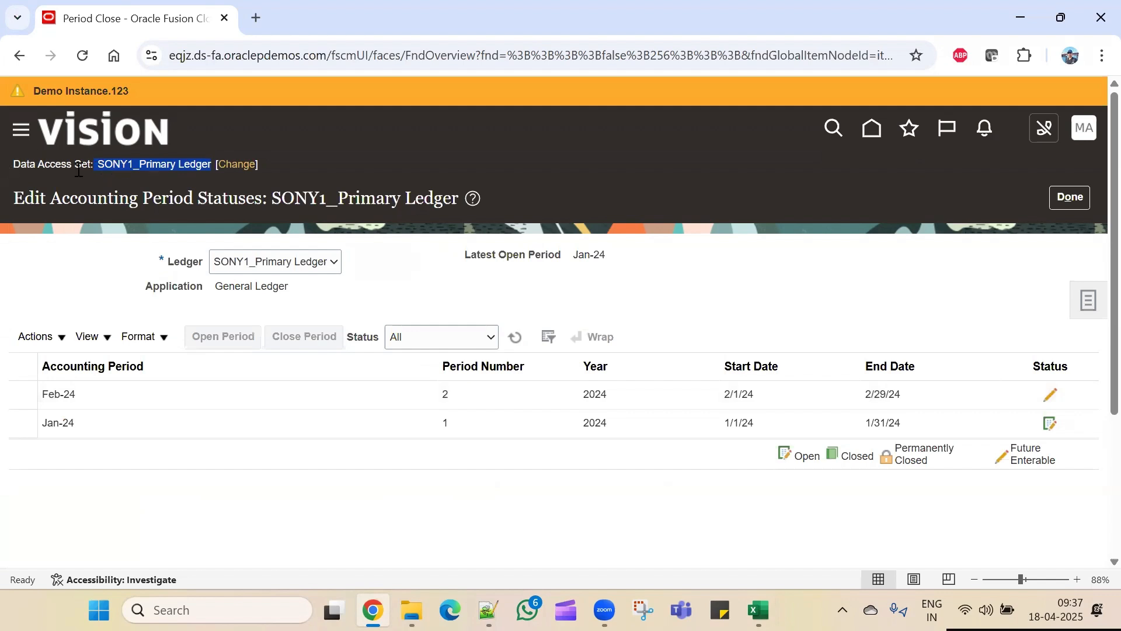
{"action": "left_click", "coordinate": [979, 183]}
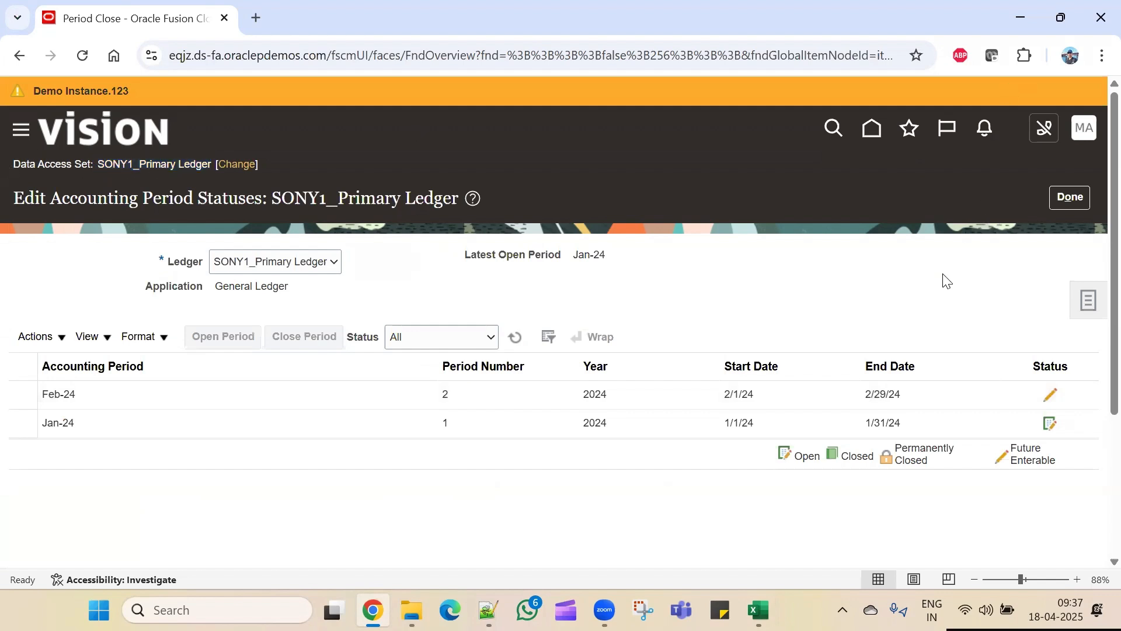
{"action": "left_click", "coordinate": [514, 338]}
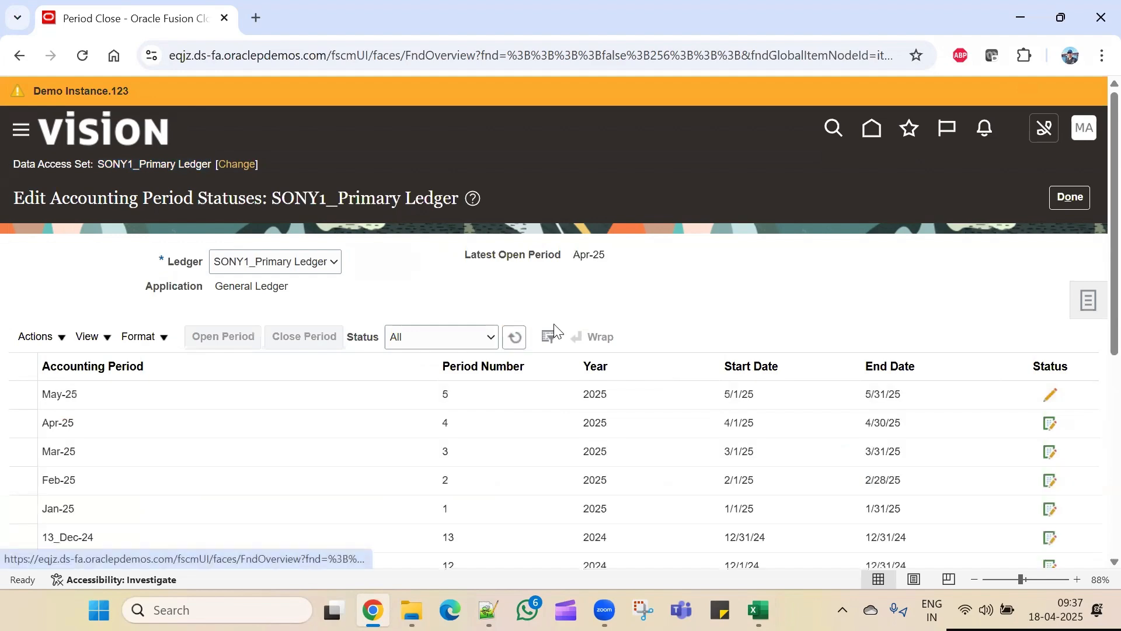
{"action": "scroll", "coordinate": [261, 327], "scroll_direction": "down", "scroll_amount": 3}
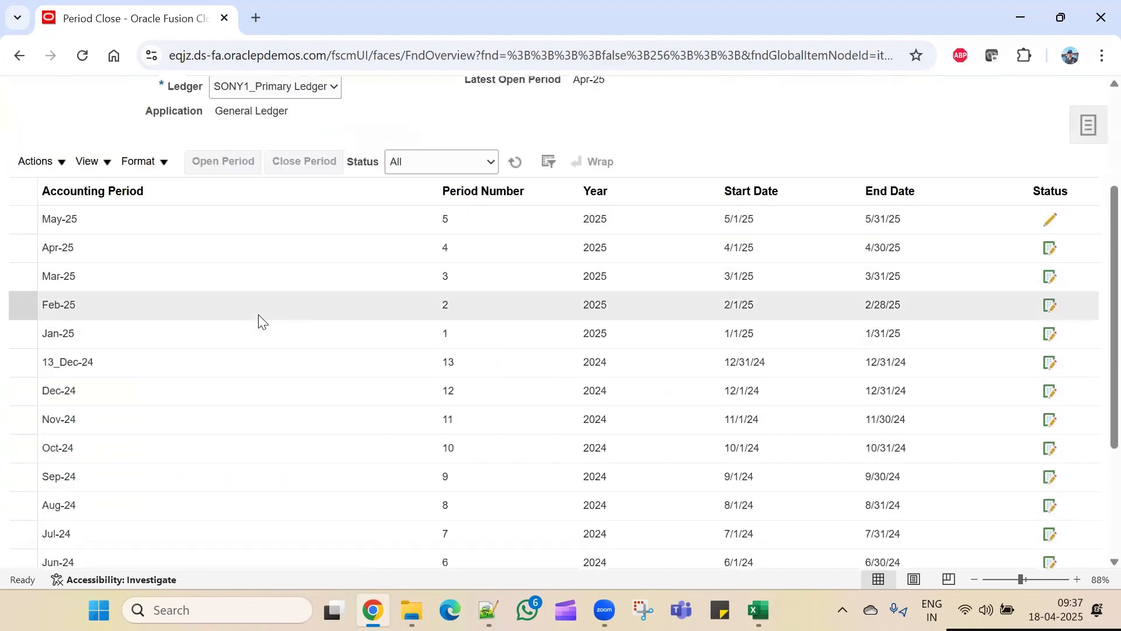
{"action": "left_click", "coordinate": [248, 244]}
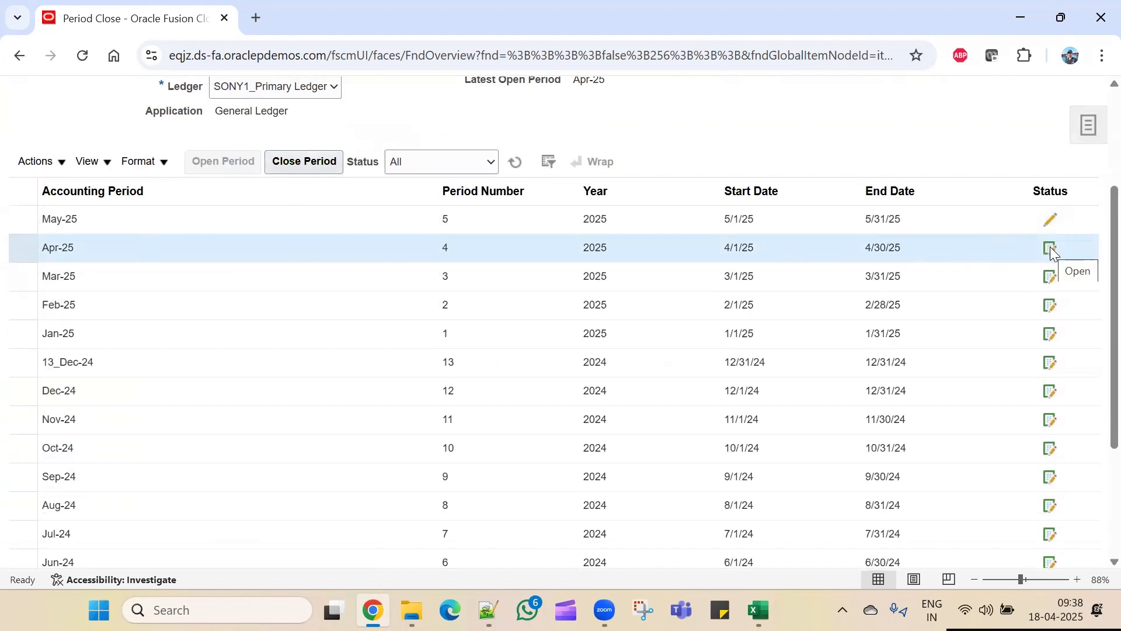
{"action": "scroll", "coordinate": [1000, 522], "scroll_direction": "down", "scroll_amount": 3}
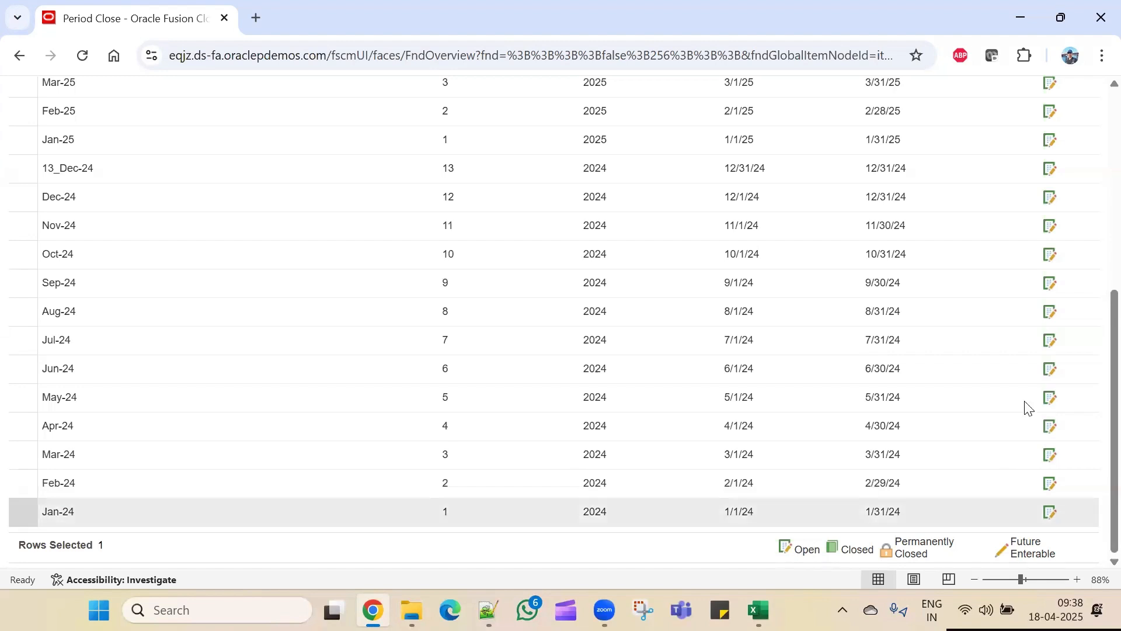
{"action": "scroll", "coordinate": [1072, 378], "scroll_direction": "up", "scroll_amount": 1}
{"action": "scroll", "coordinate": [1072, 371], "scroll_direction": "up", "scroll_amount": 3}
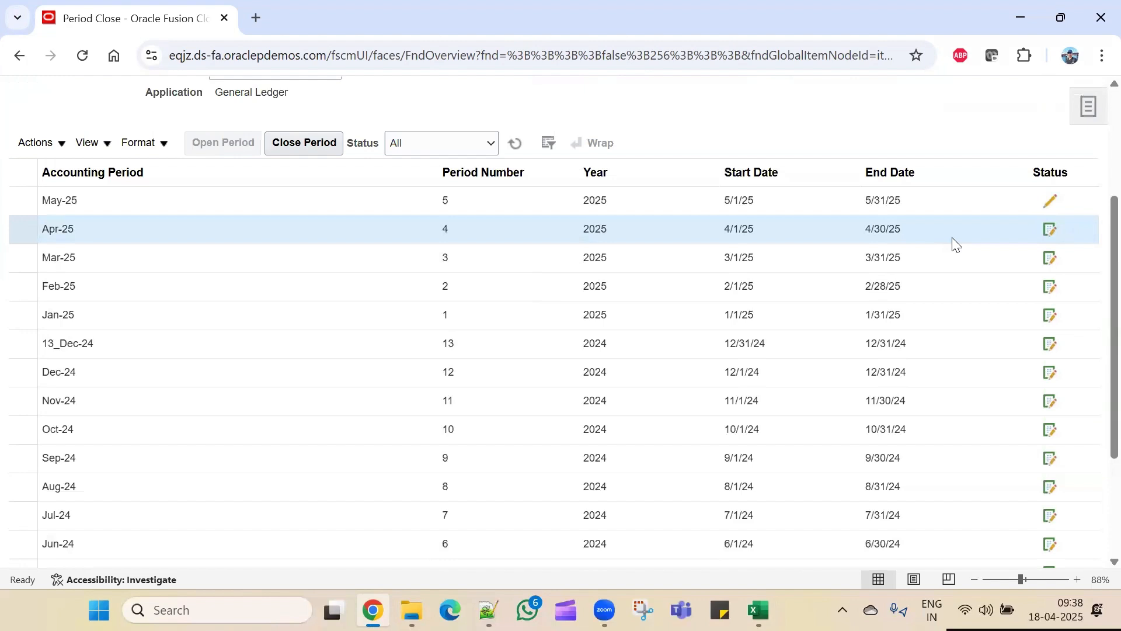
{"action": "scroll", "coordinate": [955, 244], "scroll_direction": "down", "scroll_amount": 3}
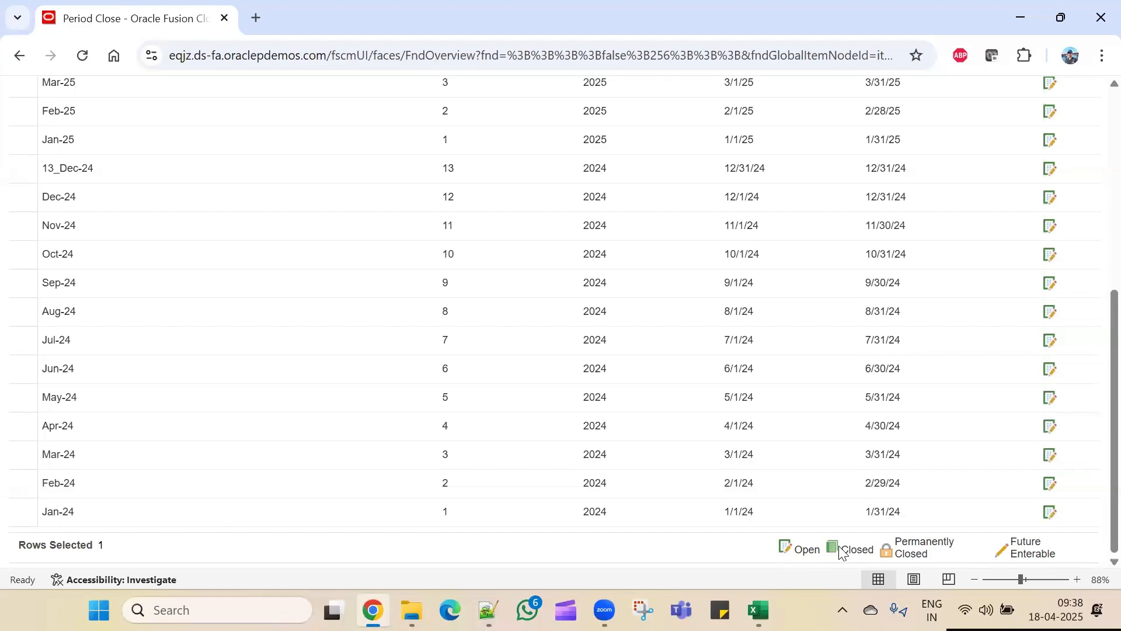
{"action": "scroll", "coordinate": [946, 308], "scroll_direction": "up", "scroll_amount": 6}
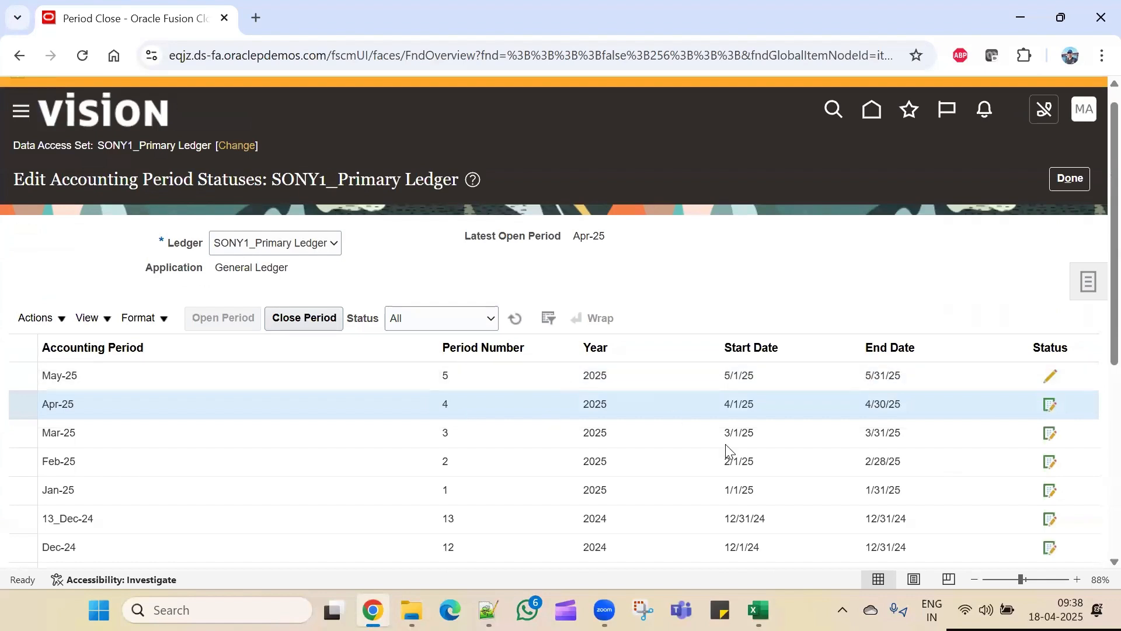
Finish editing the period statuses and check the General Ledger close status for Apr-25 on the Period Close page
{"action": "left_click", "coordinate": [1073, 182]}
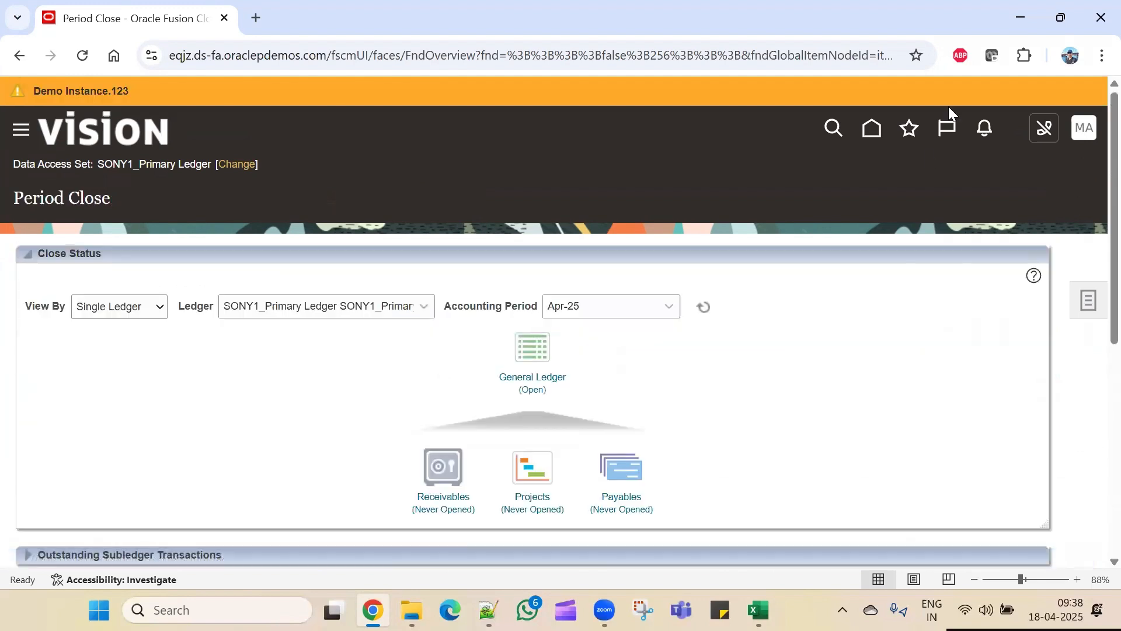
{"action": "left_click_drag", "start_coordinate": [562, 401], "coordinate": [488, 382]}
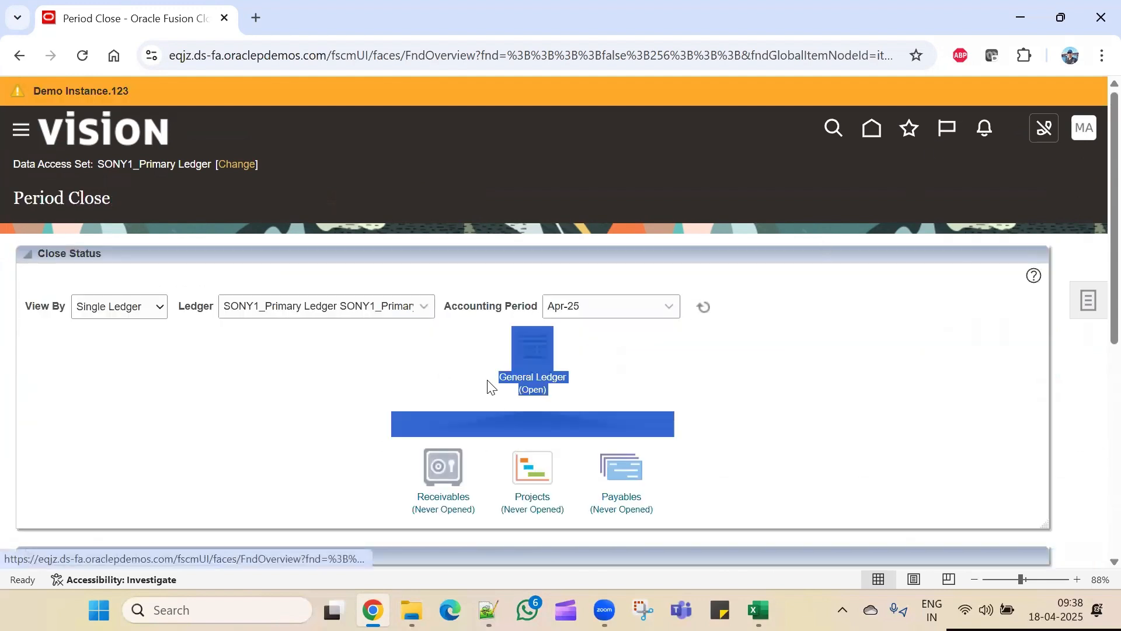
{"action": "left_click", "coordinate": [612, 383]}
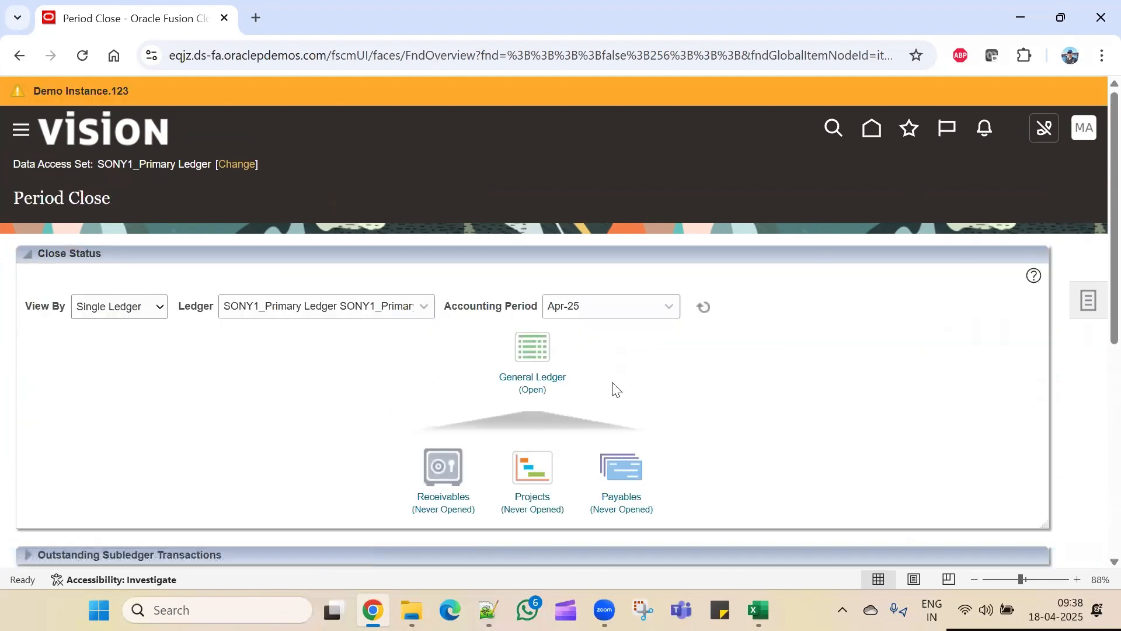
Go from the home page to Journals under General Accounting and start creating a new journal
{"action": "left_click", "coordinate": [871, 132]}
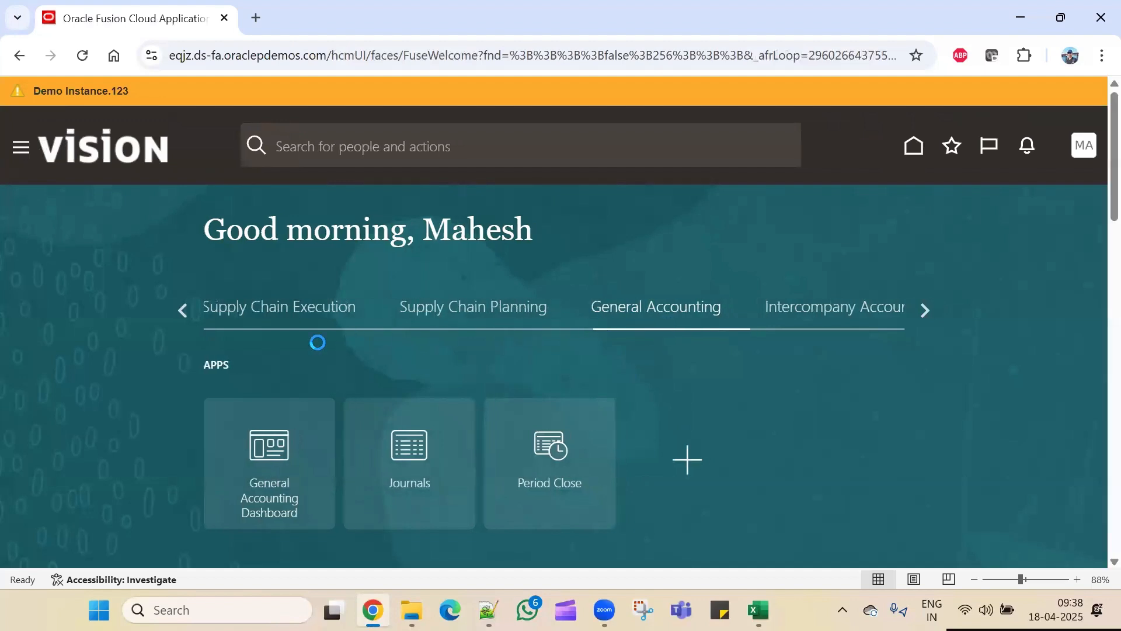
{"action": "scroll", "coordinate": [1093, 273], "scroll_direction": "down", "scroll_amount": 2}
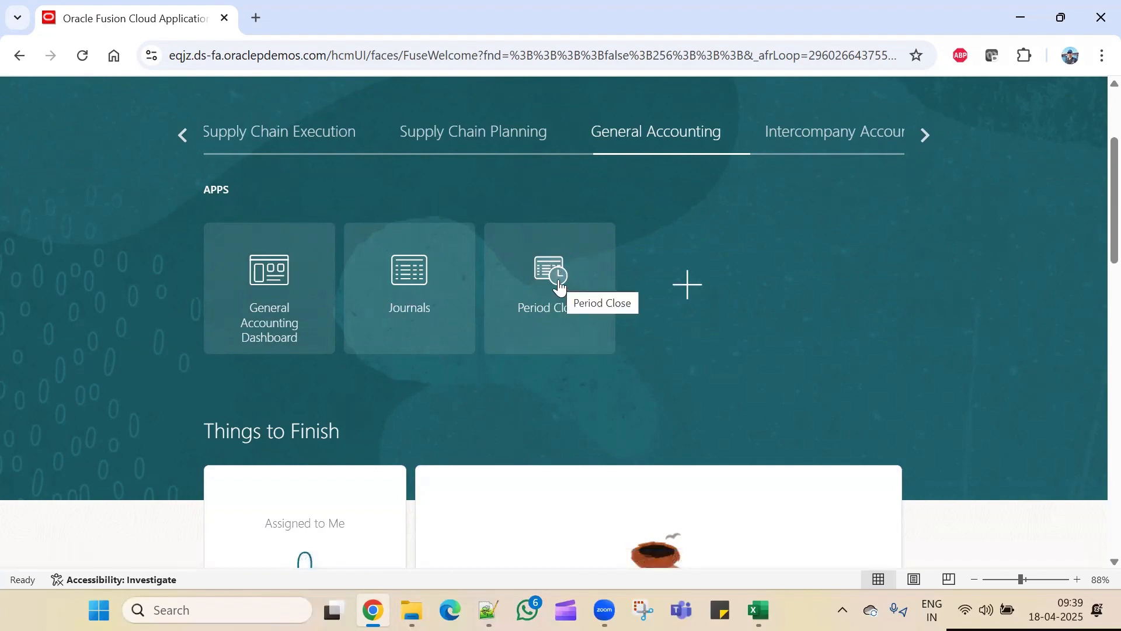
{"action": "left_click", "coordinate": [401, 273]}
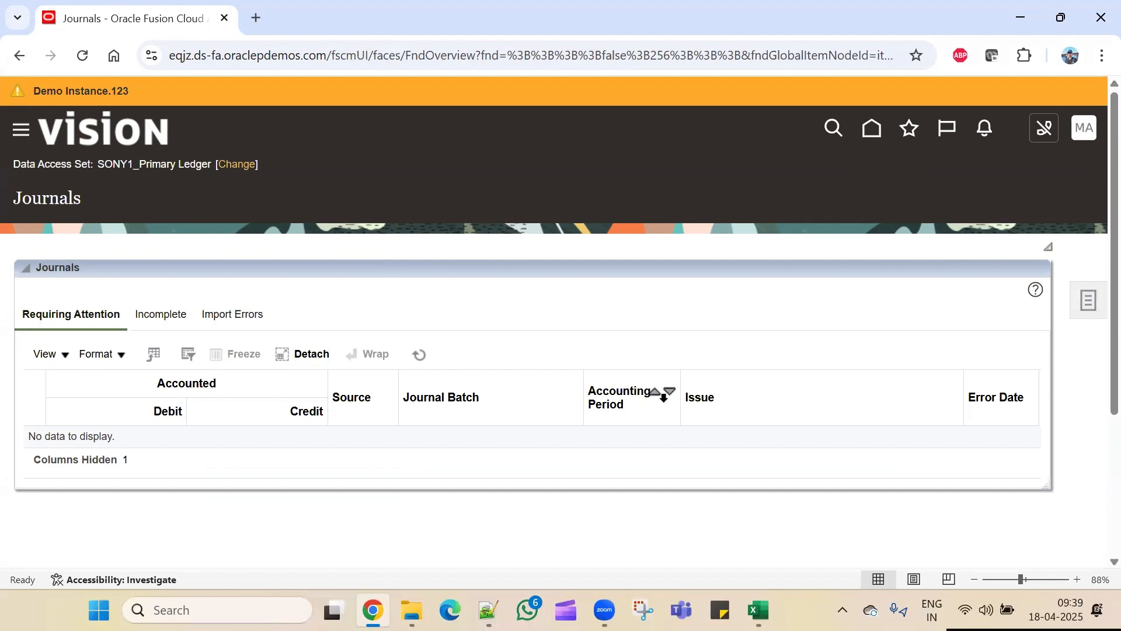
{"action": "left_click", "coordinate": [1087, 303]}
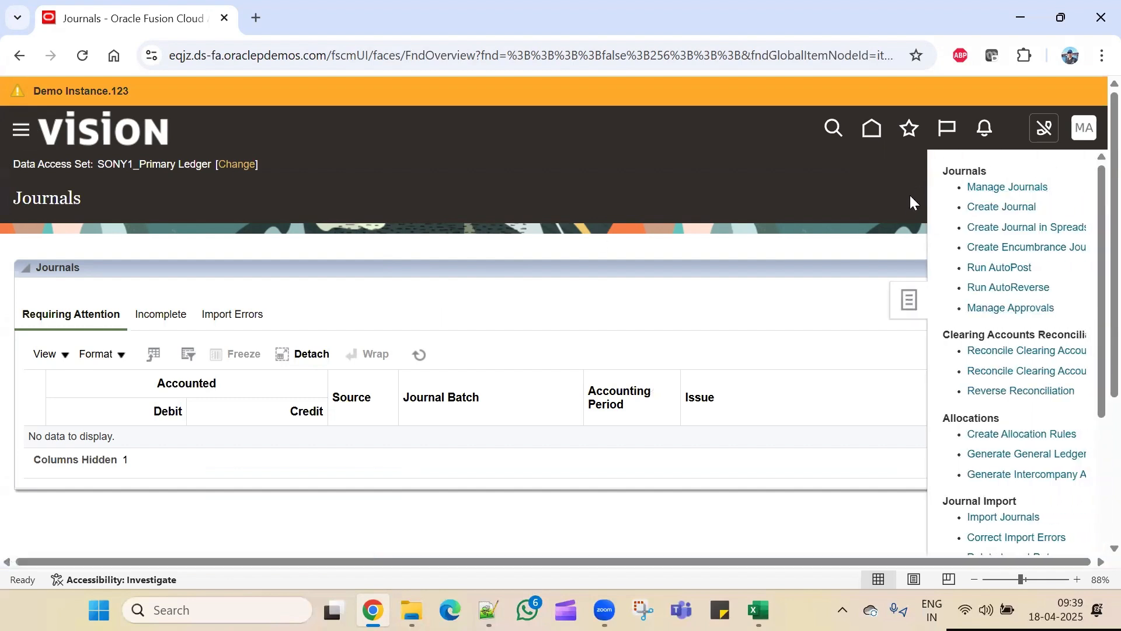
{"action": "left_click", "coordinate": [991, 208]}
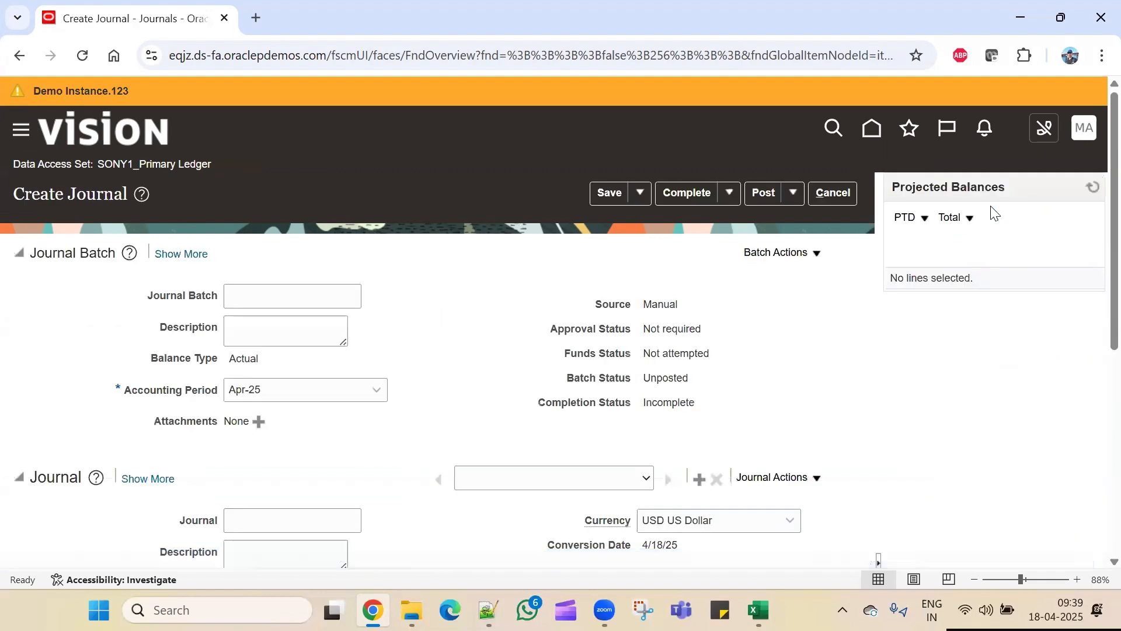
Keep Apr-25 as the accounting period and SONY1_Primary Ledger as the ledger, and set the journal category to Accrual
{"action": "scroll", "coordinate": [396, 338], "scroll_direction": "down", "scroll_amount": 2}
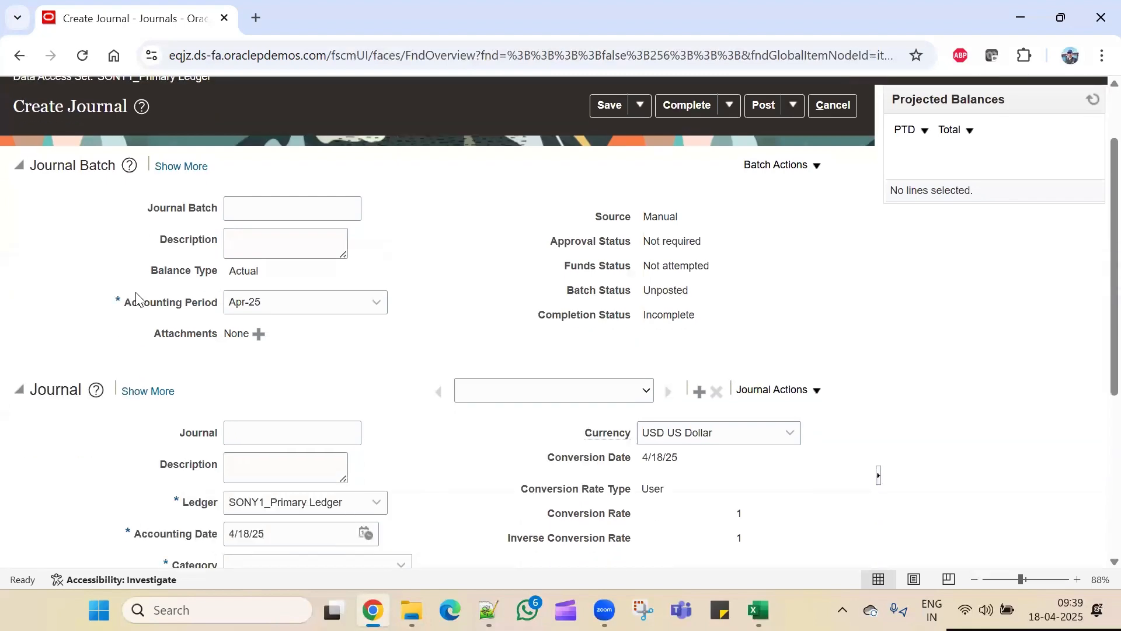
{"action": "left_click", "coordinate": [278, 306]}
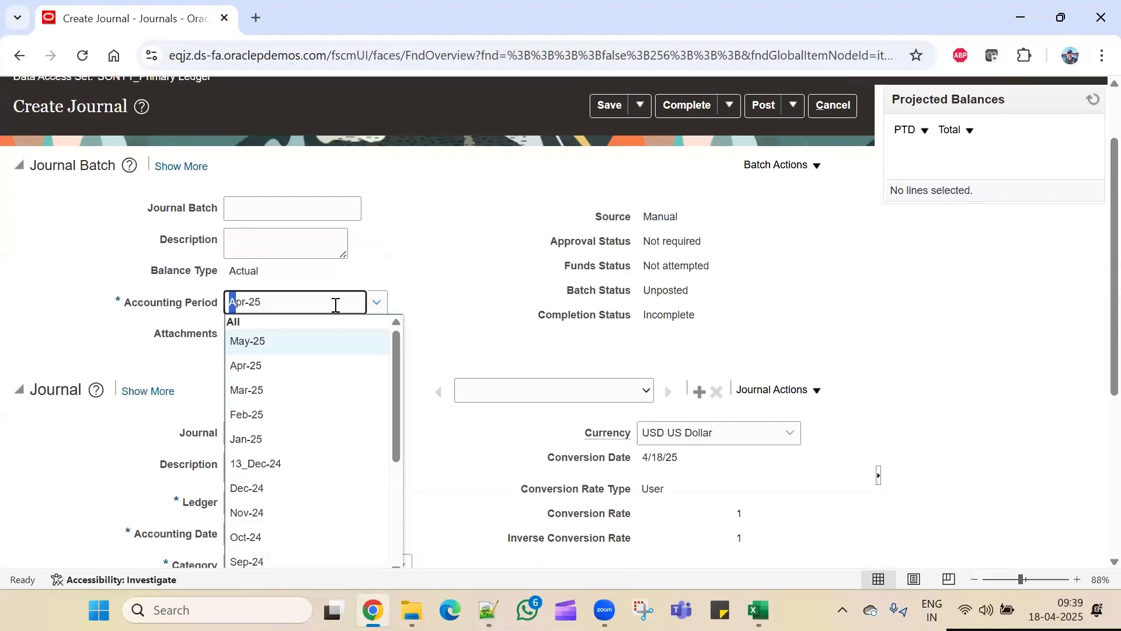
{"action": "scroll", "coordinate": [438, 313], "scroll_direction": "down", "scroll_amount": 2}
{"action": "scroll", "coordinate": [438, 321], "scroll_direction": "down", "scroll_amount": 3}
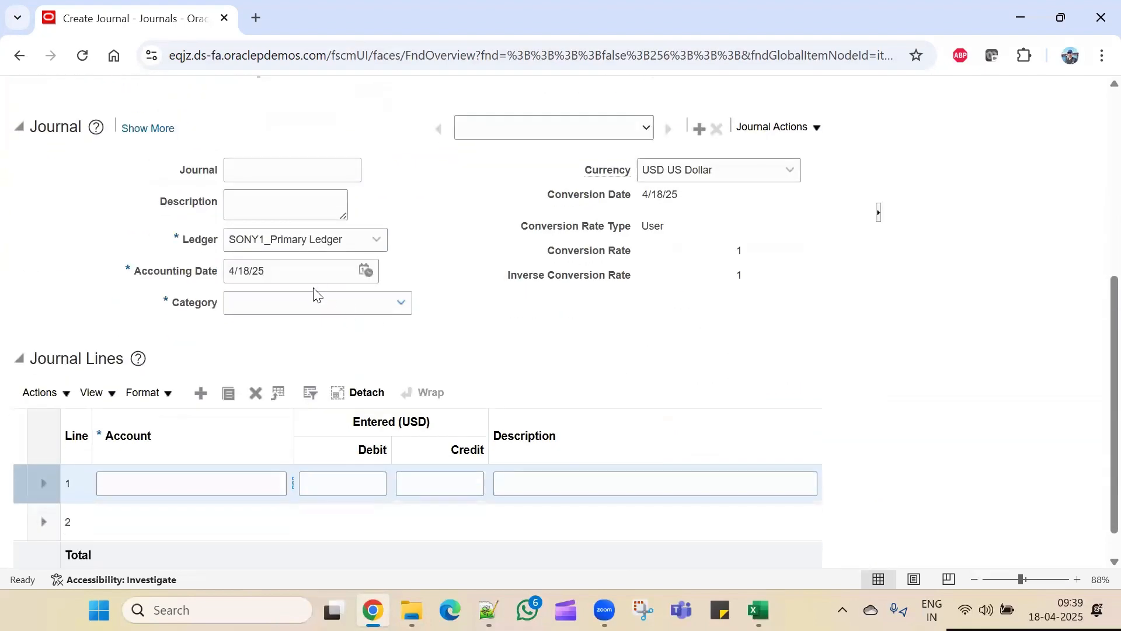
{"action": "left_click", "coordinate": [321, 244]}
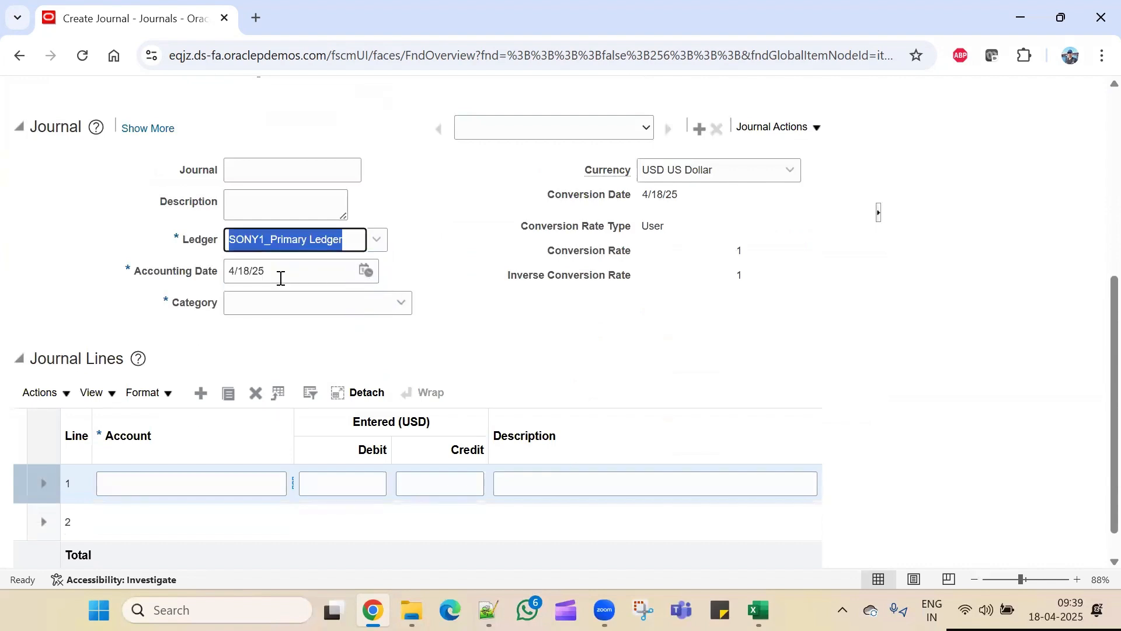
{"action": "left_click", "coordinate": [290, 302]}
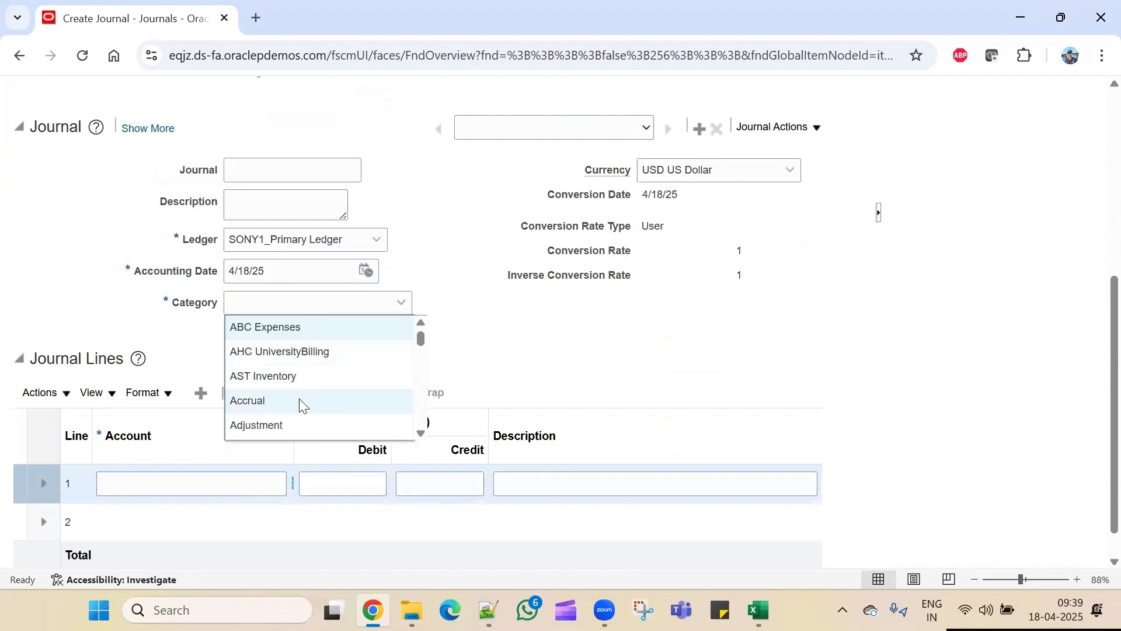
{"action": "left_click", "coordinate": [299, 399]}
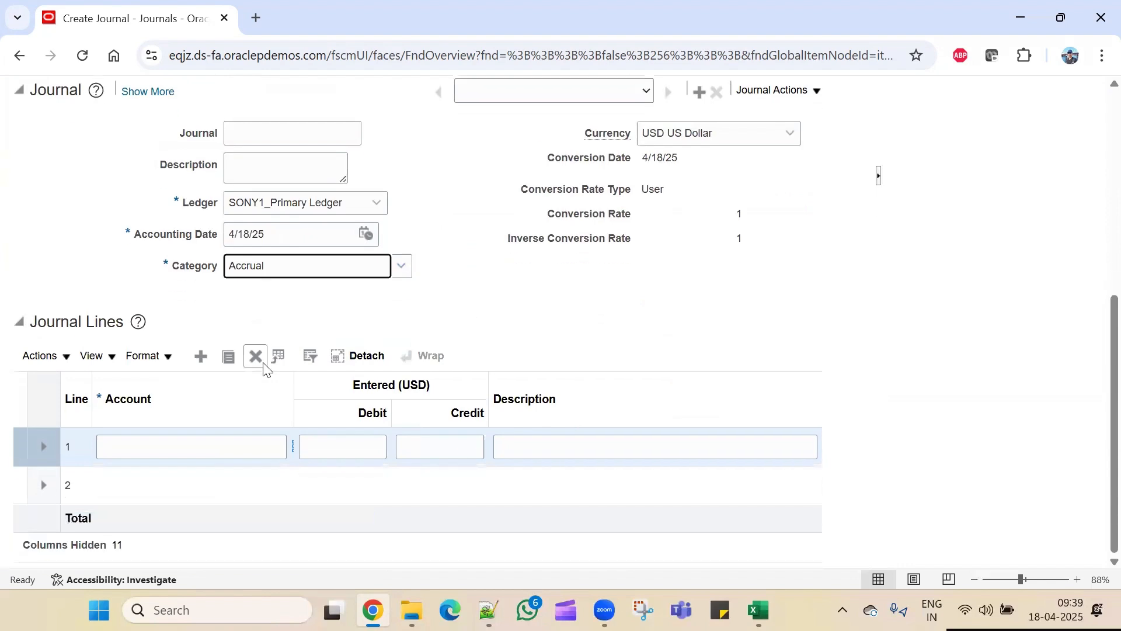
Widen the Account column and choose CO 10, CC 100 (HR) and ACC 50084 (Telephone Charges) for journal line 1's account
{"action": "left_click_drag", "start_coordinate": [297, 374], "coordinate": [328, 377]}
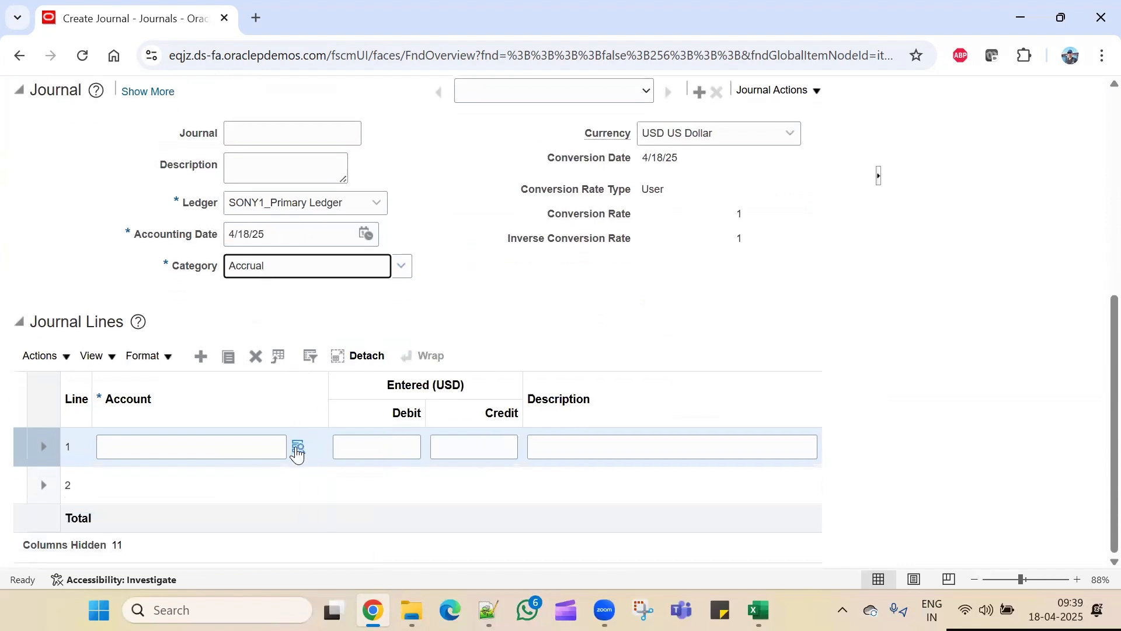
{"action": "left_click", "coordinate": [297, 449]}
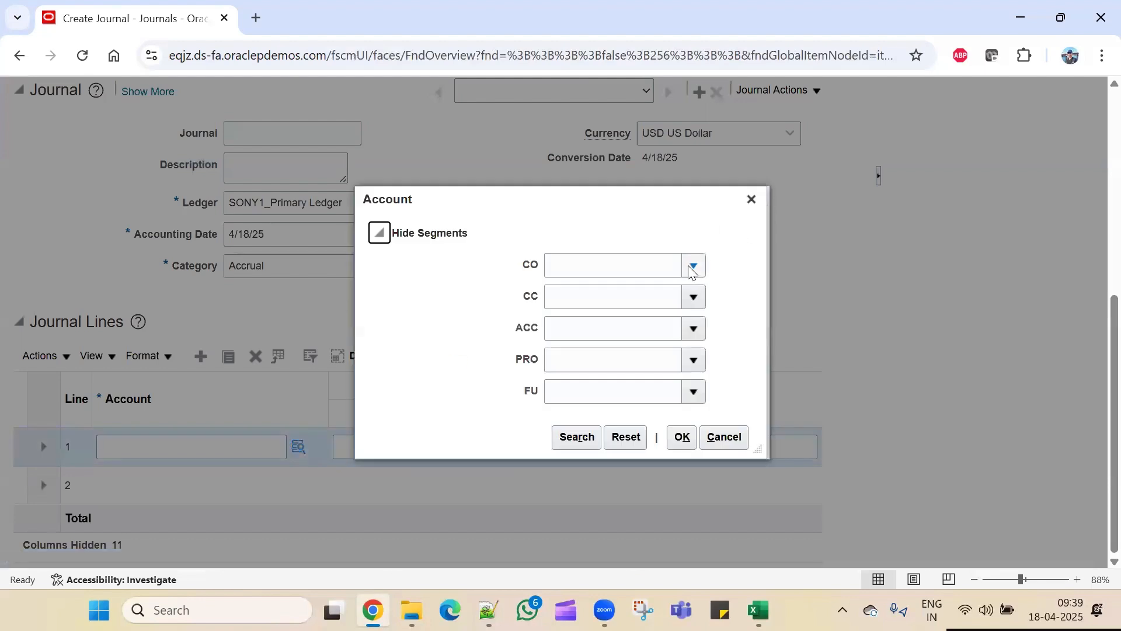
{"action": "left_click", "coordinate": [691, 267]}
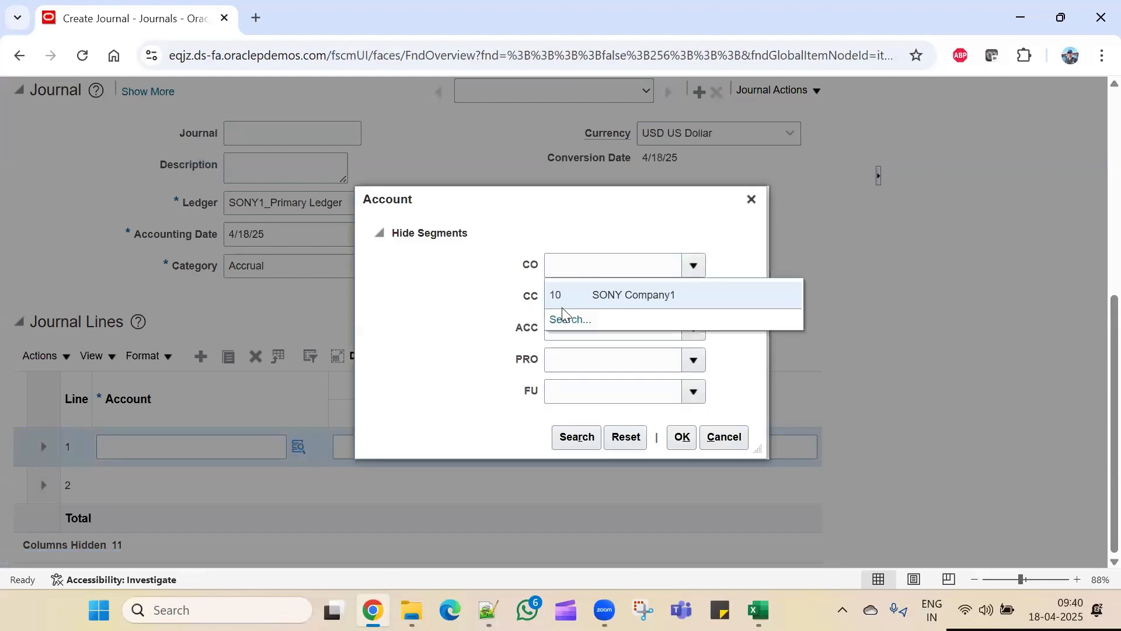
{"action": "left_click", "coordinate": [581, 299]}
{"action": "left_click", "coordinate": [686, 299]}
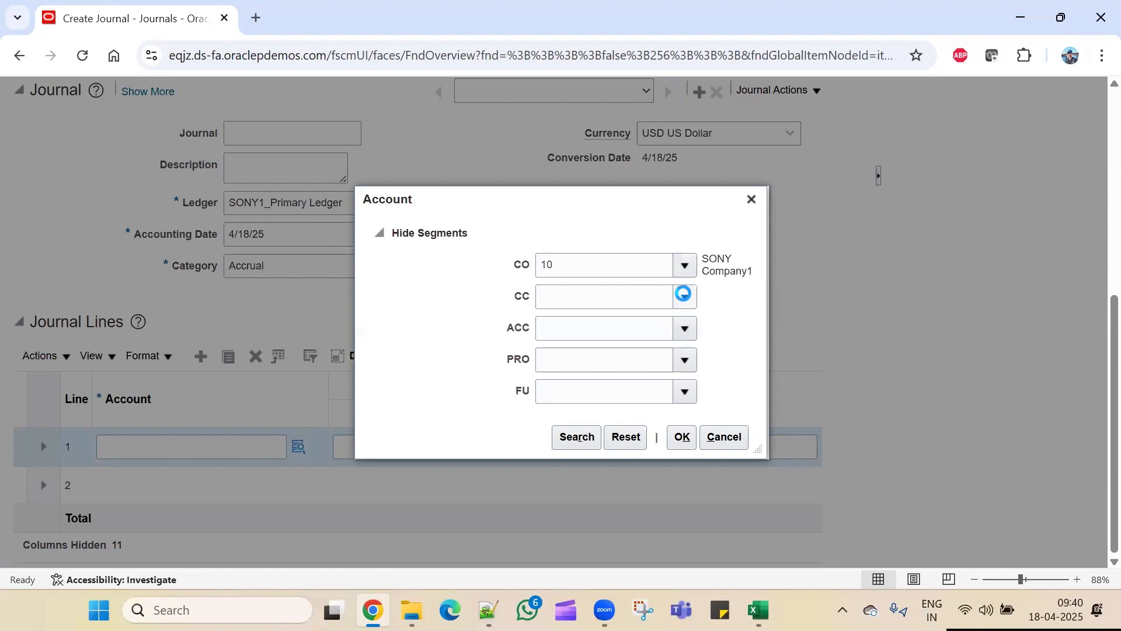
{"action": "left_click", "coordinate": [644, 326]}
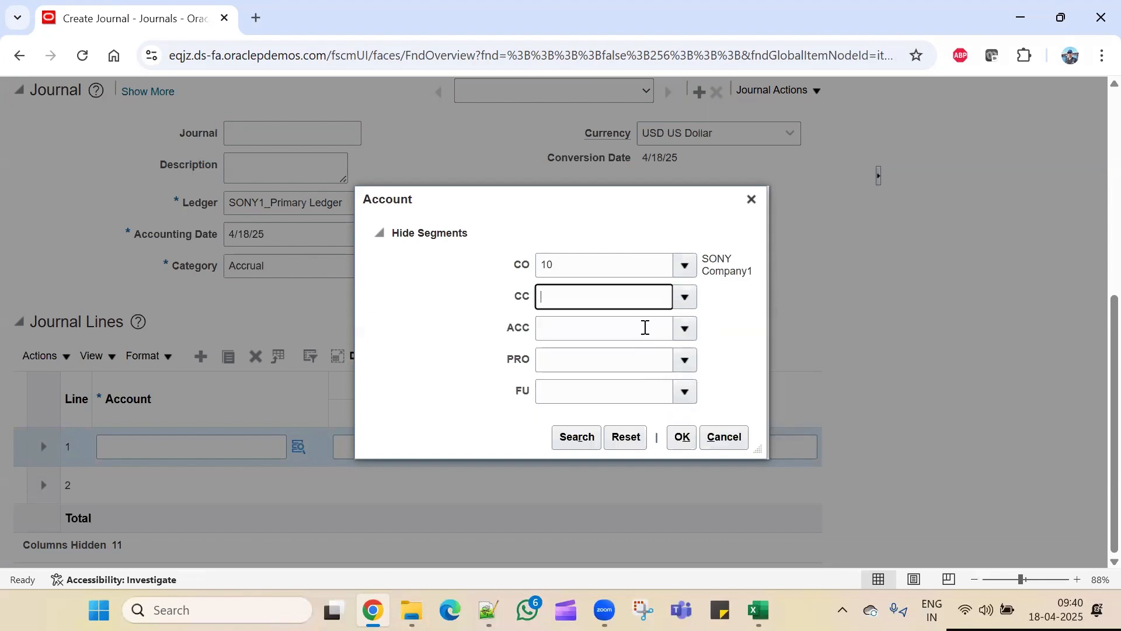
{"action": "left_click", "coordinate": [685, 331]}
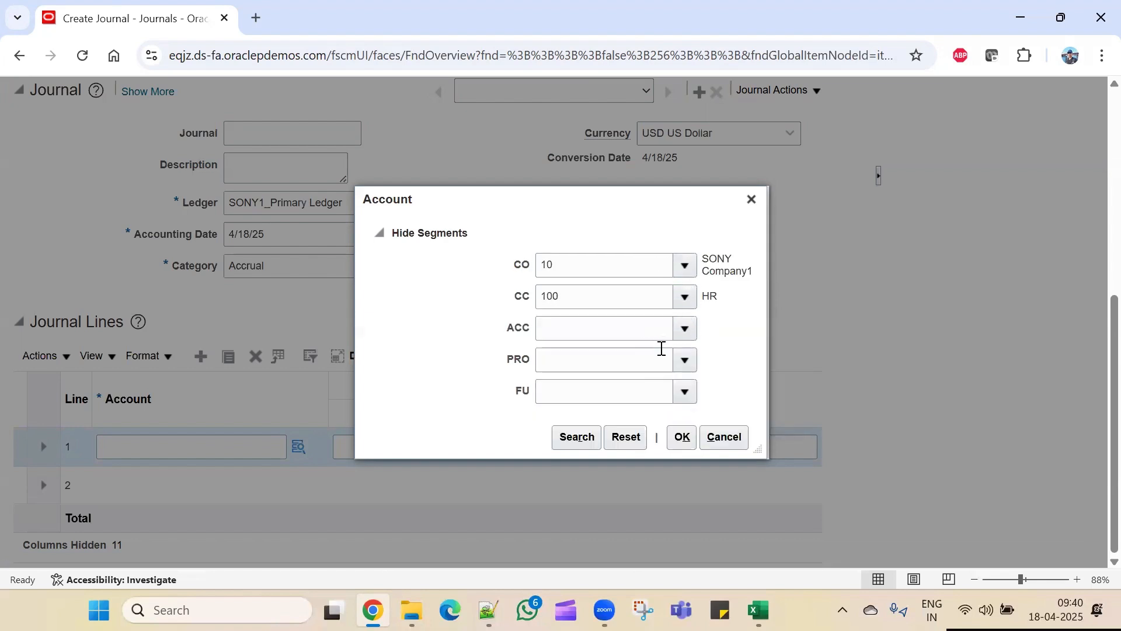
{"action": "left_click", "coordinate": [594, 419]}
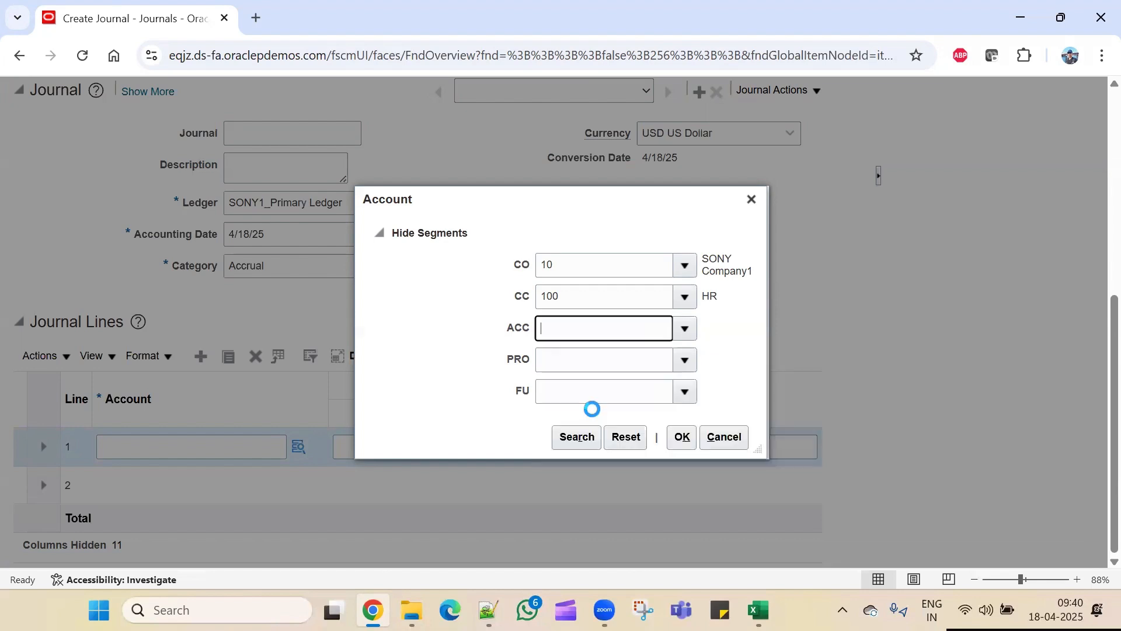
Complete line 1's account with PRO 0000 and FU 0000, and enter a debit of 1000
{"action": "left_click", "coordinate": [681, 359]}
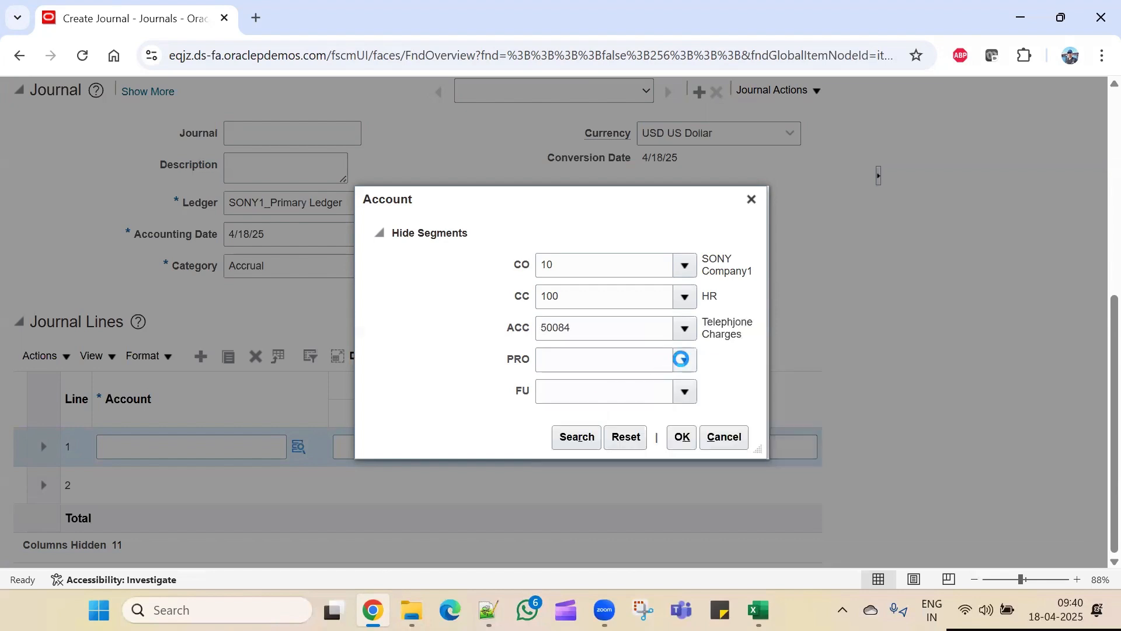
{"action": "left_click", "coordinate": [586, 388]}
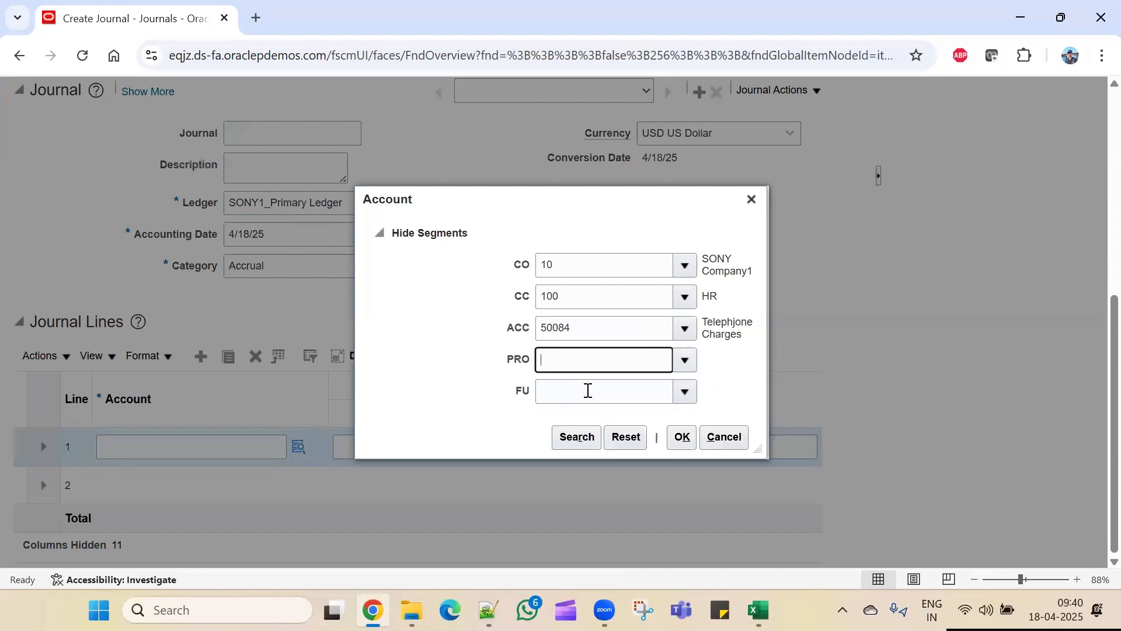
{"action": "left_click", "coordinate": [686, 395]}
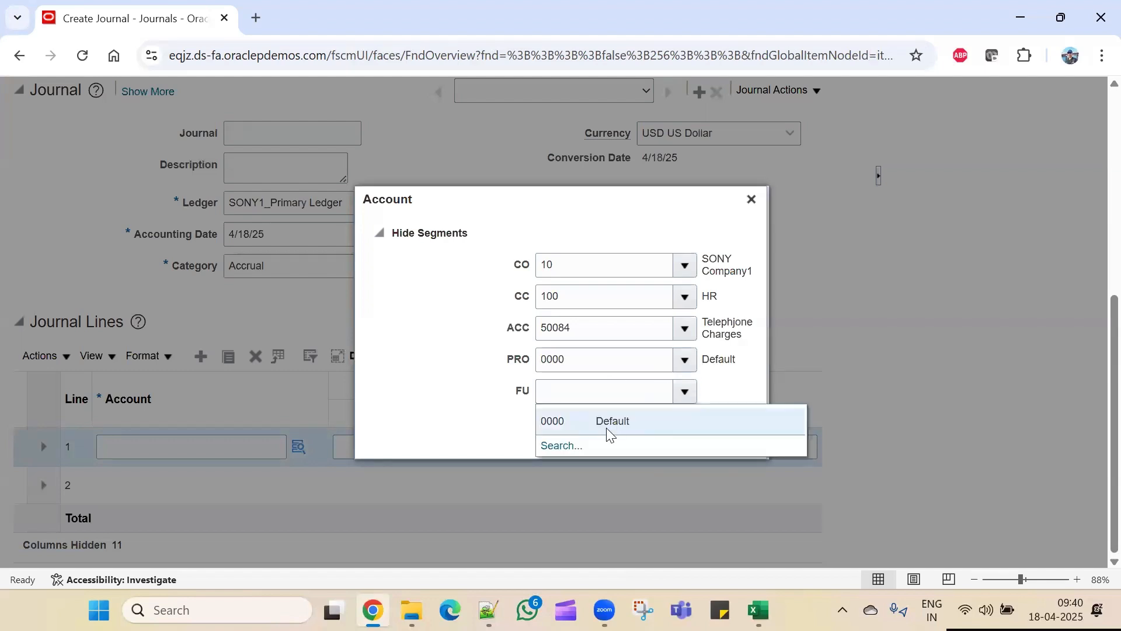
{"action": "left_click", "coordinate": [607, 431]}
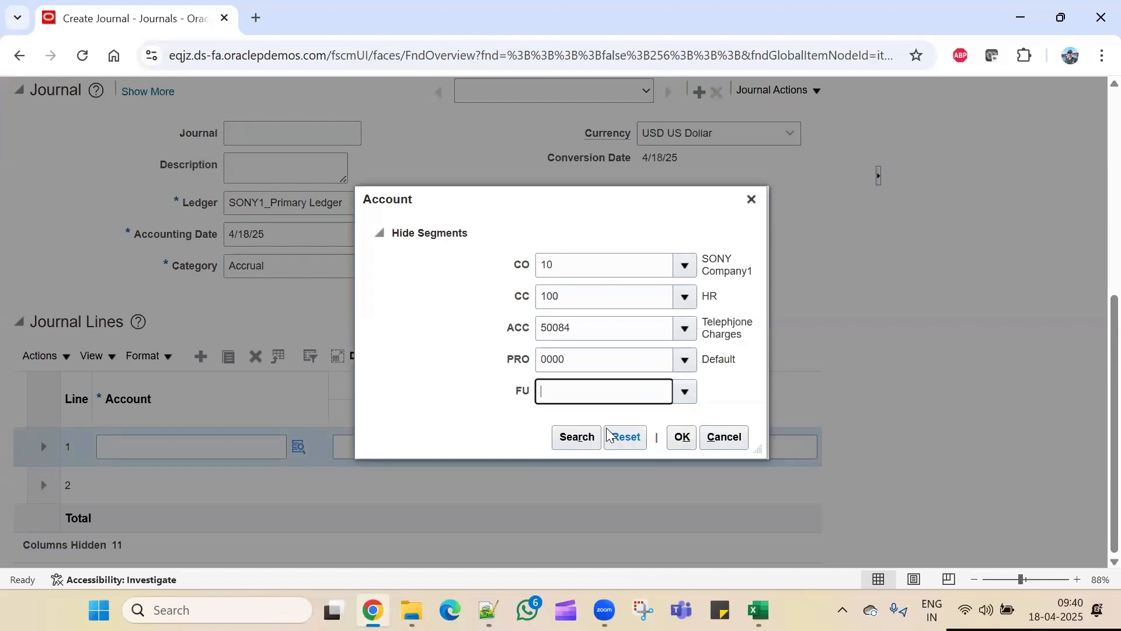
{"action": "left_click", "coordinate": [682, 442]}
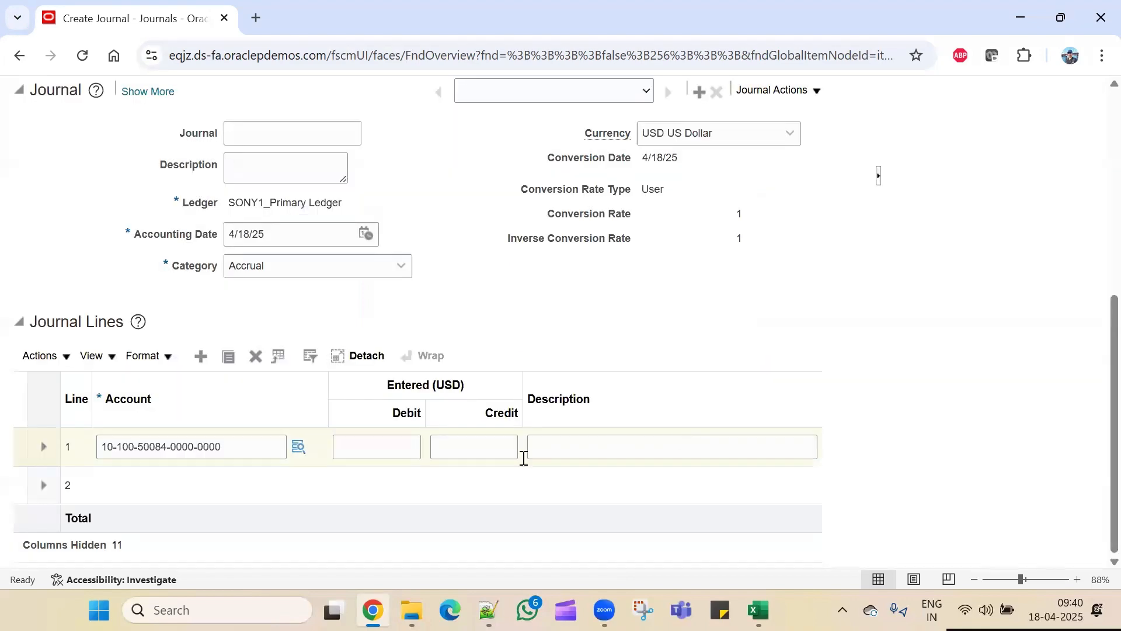
{"action": "left_click", "coordinate": [377, 443]}
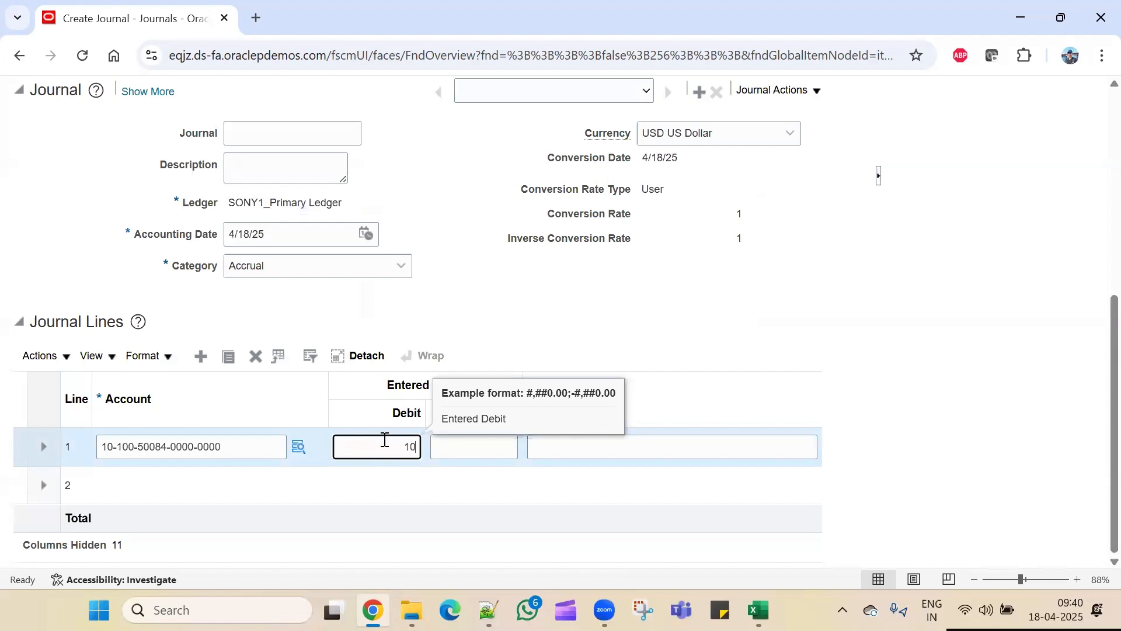
{"action": "left_click", "coordinate": [817, 304]}
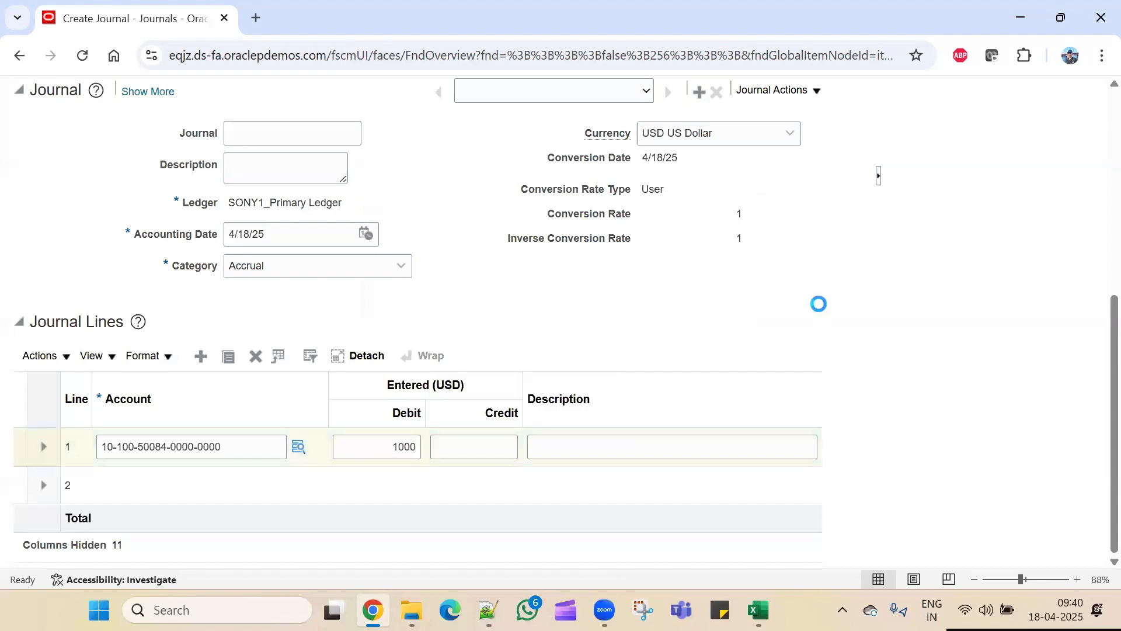
Choose CO 10, CC 100 (HR) and ACC 10000 (Cash/Bank) for journal line 2's account
{"action": "left_click", "coordinate": [176, 494]}
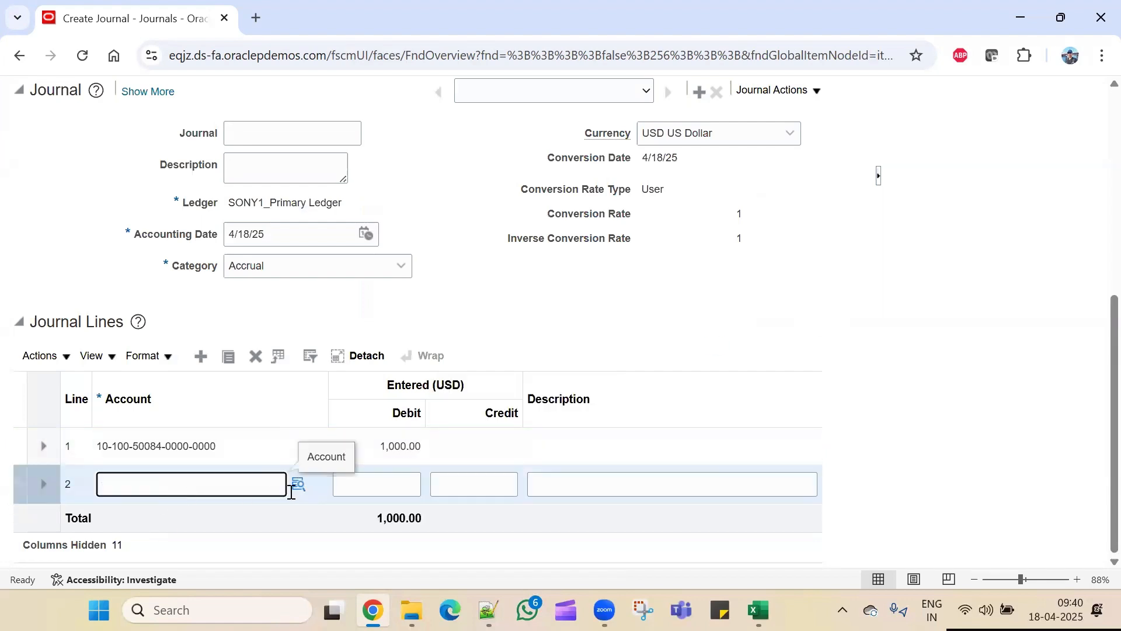
{"action": "left_click", "coordinate": [299, 488]}
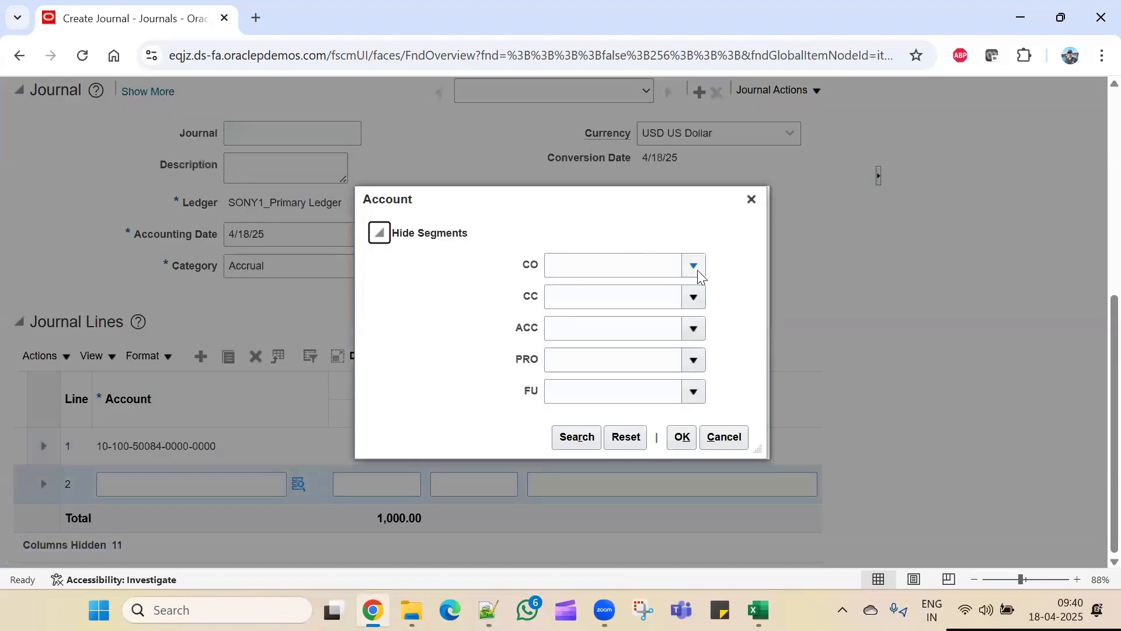
{"action": "left_click", "coordinate": [695, 268]}
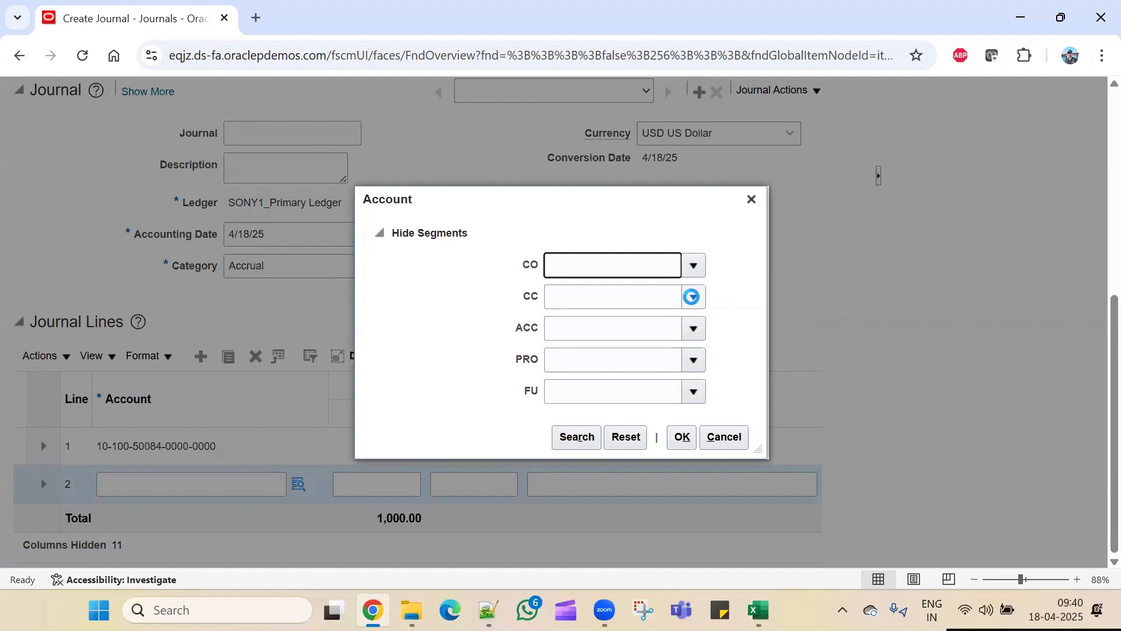
{"action": "type", "text": "10"}
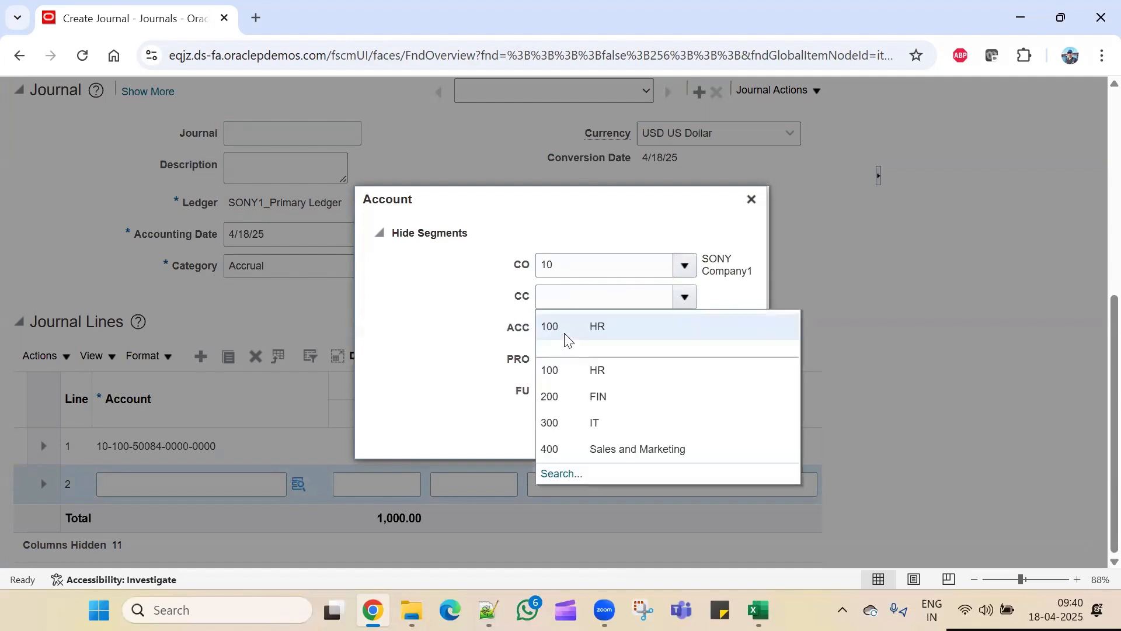
{"action": "left_click", "coordinate": [567, 331]}
{"action": "left_click", "coordinate": [681, 331]}
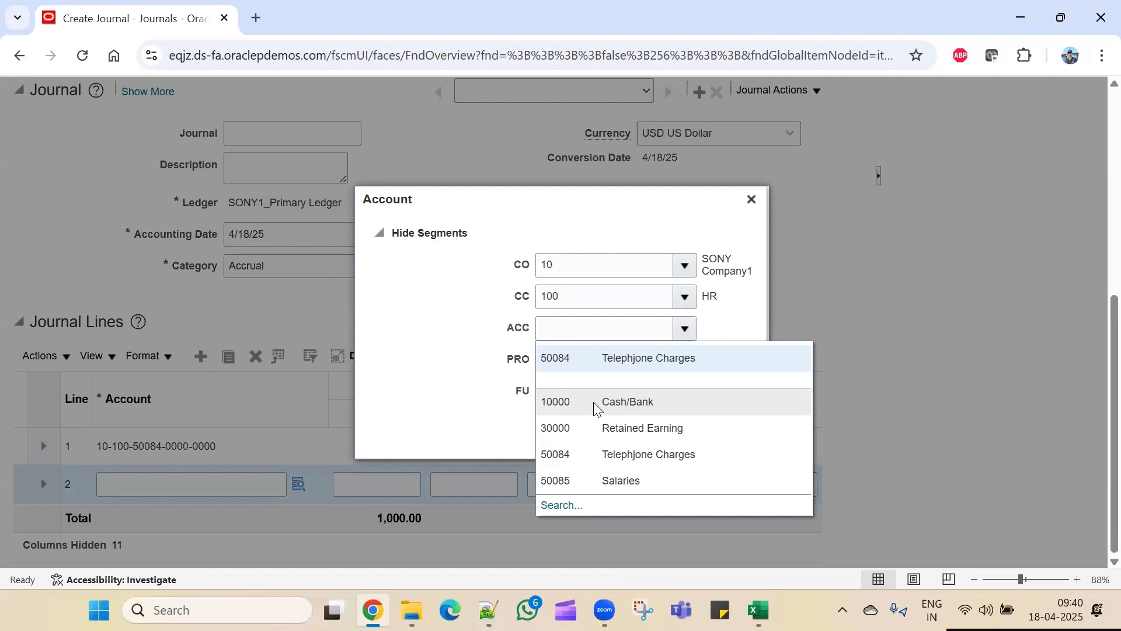
{"action": "left_click", "coordinate": [605, 400]}
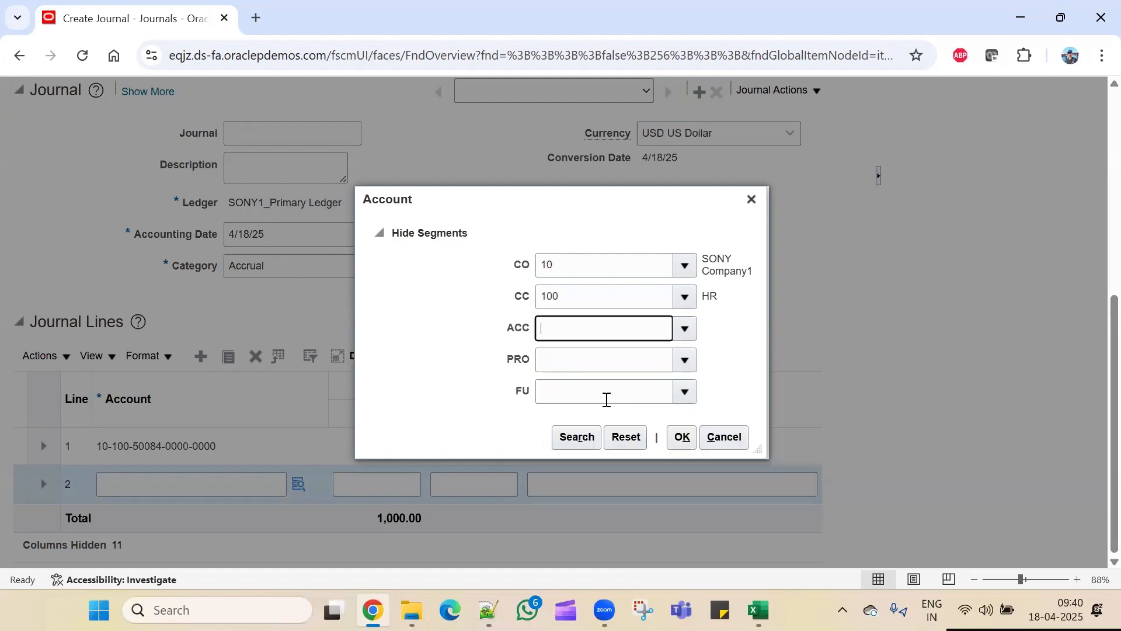
Complete line 2's account with PRO 0000 and FU 0000, and enter a credit of 1000
{"action": "left_click", "coordinate": [684, 362]}
{"action": "left_click", "coordinate": [637, 387]}
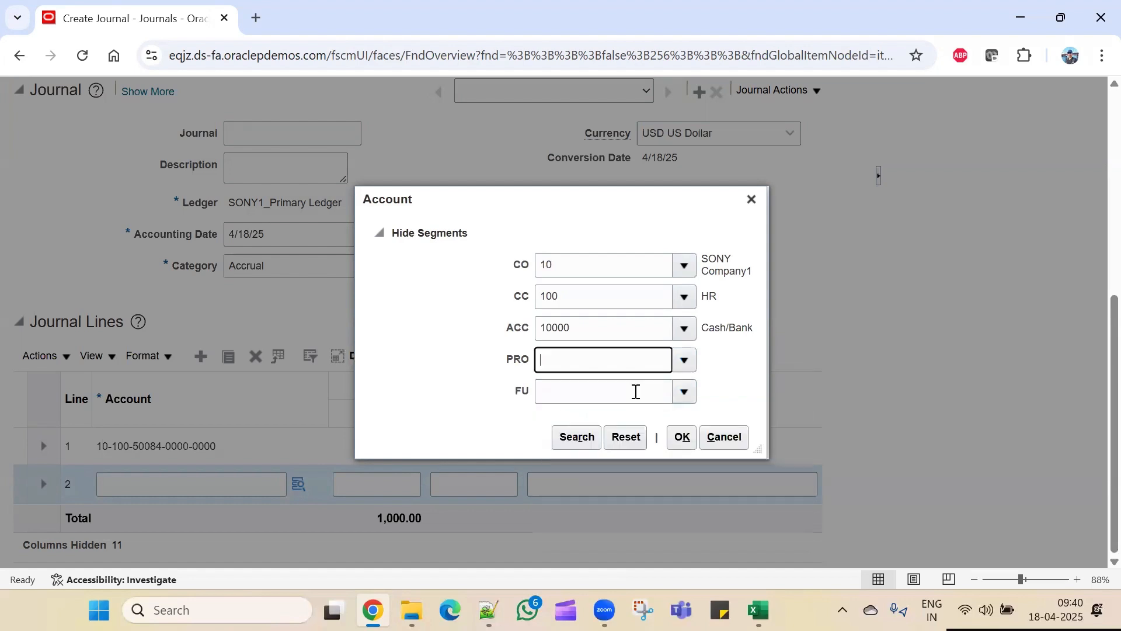
{"action": "left_click", "coordinate": [683, 392]}
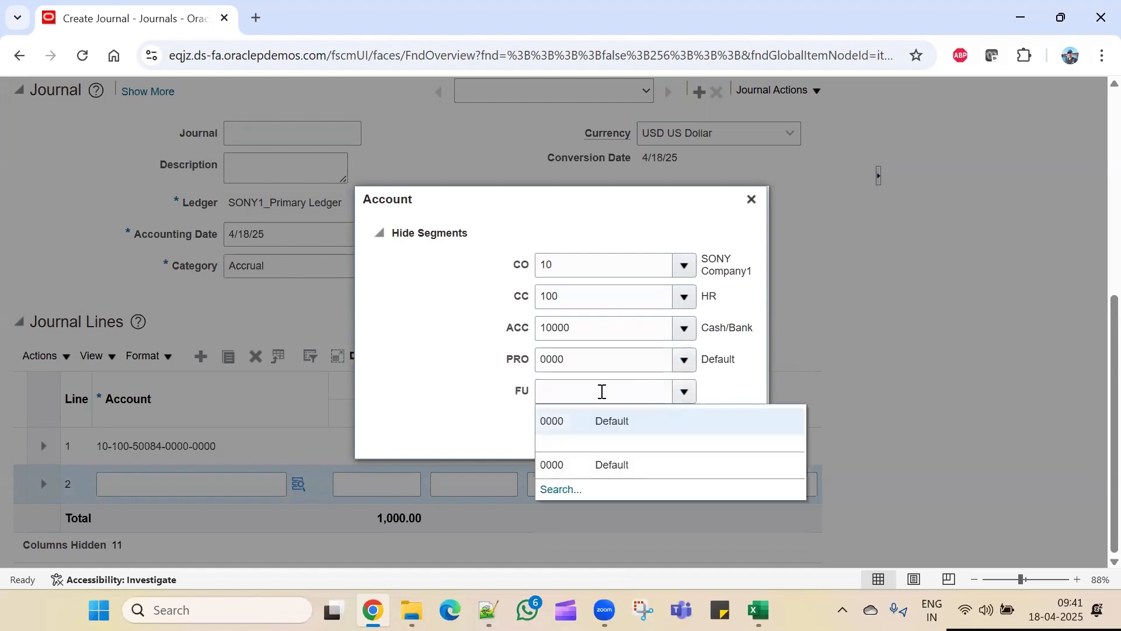
{"action": "left_click", "coordinate": [608, 423]}
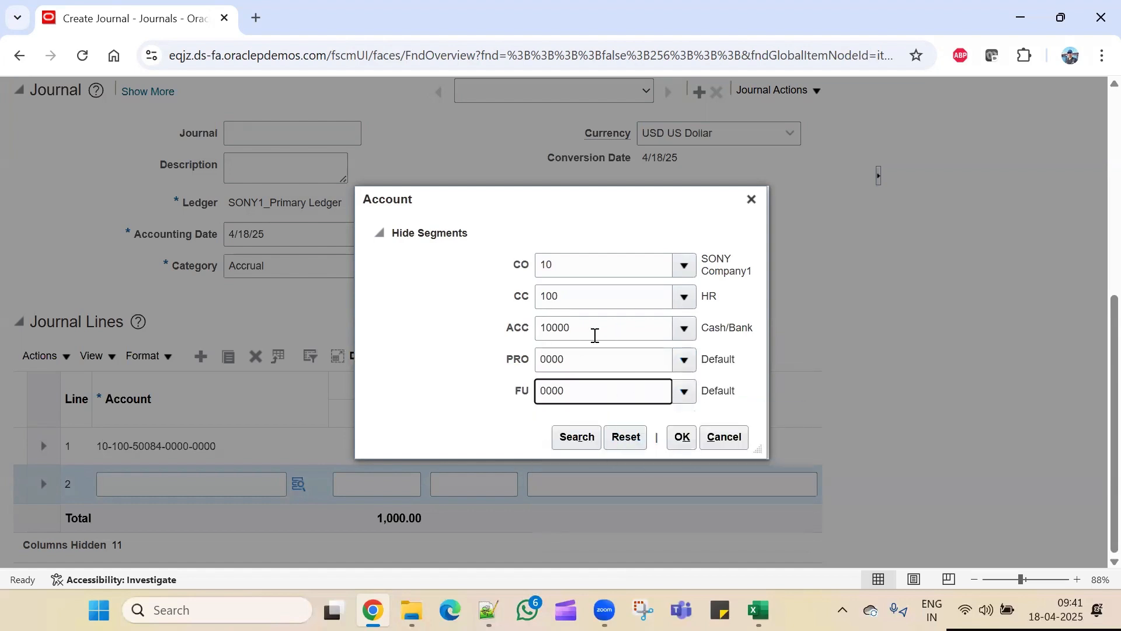
{"action": "left_click", "coordinate": [682, 439]}
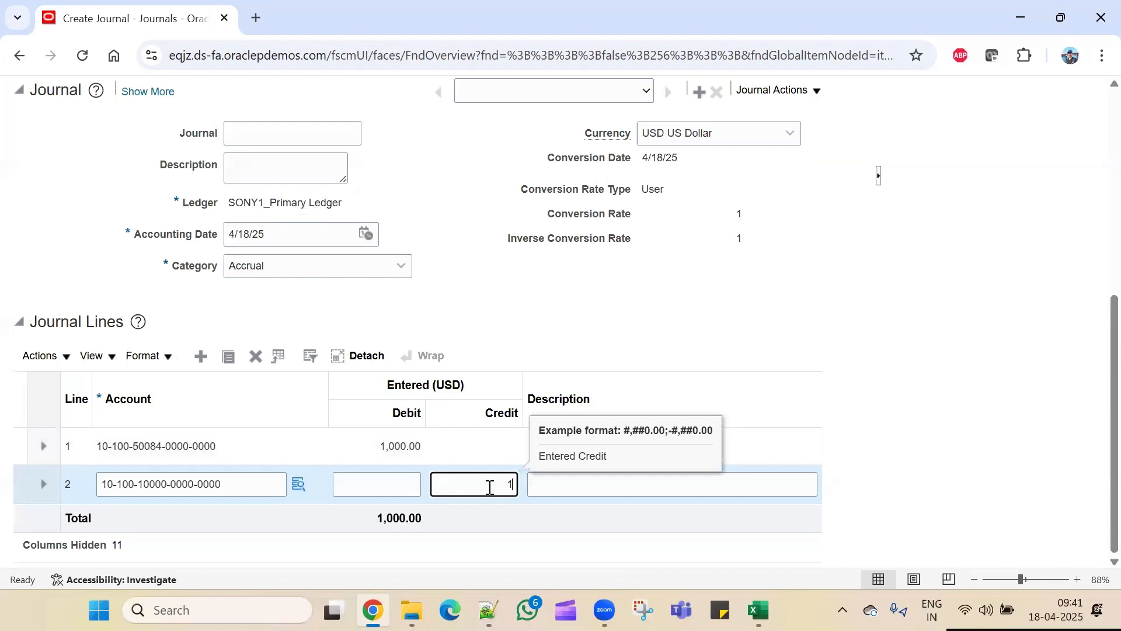
{"action": "type", "text": "000"}
{"action": "left_click", "coordinate": [910, 360]}
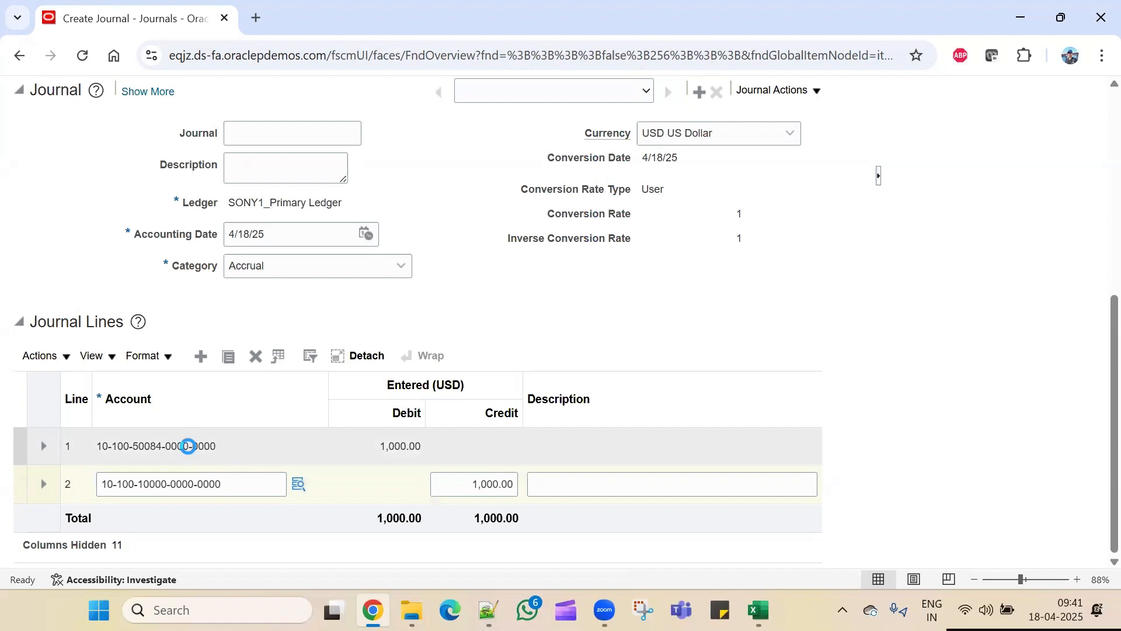
Review the account segments and the debit and credit amounts of both journal lines, ending at the journal batch details
{"action": "mouse_move", "coordinate": [190, 447]}
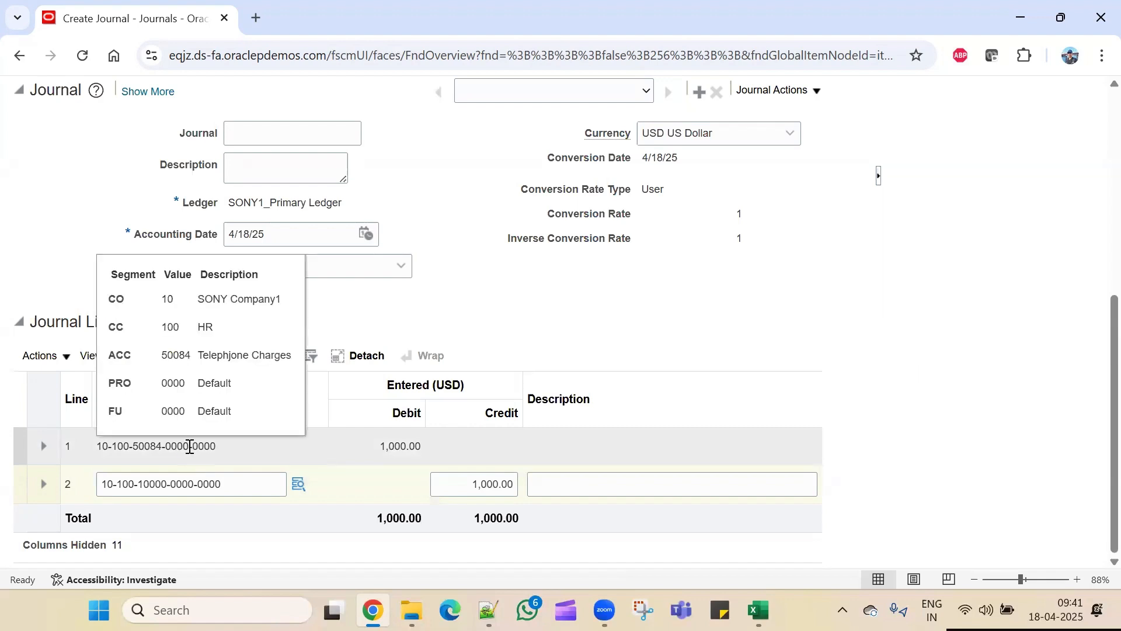
{"action": "left_click", "coordinate": [189, 487]}
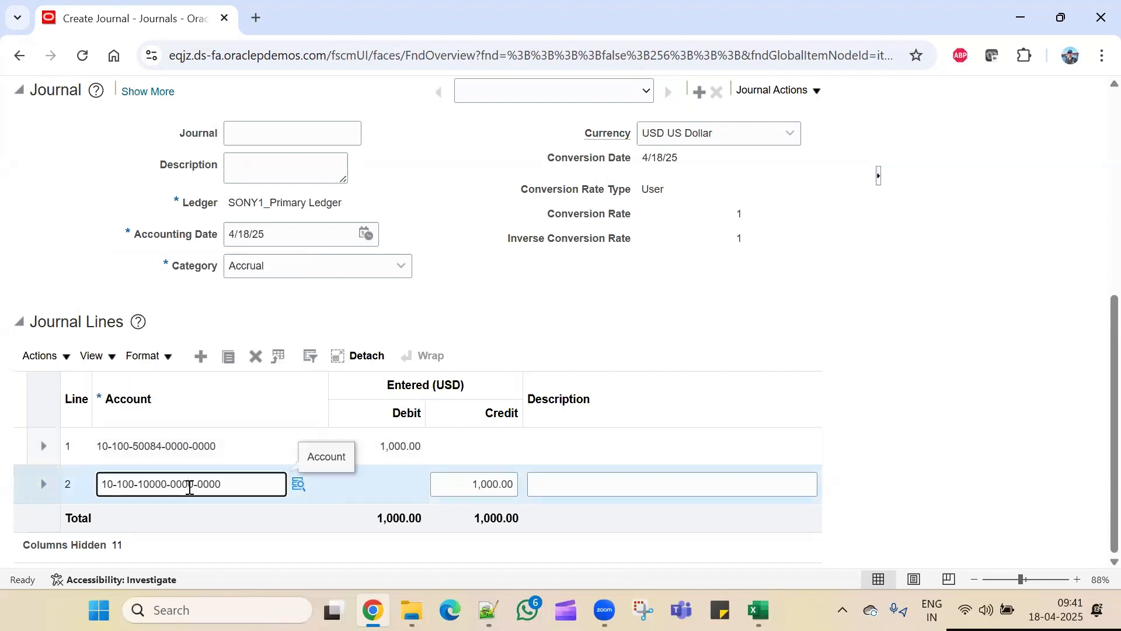
{"action": "left_click", "coordinate": [378, 488]}
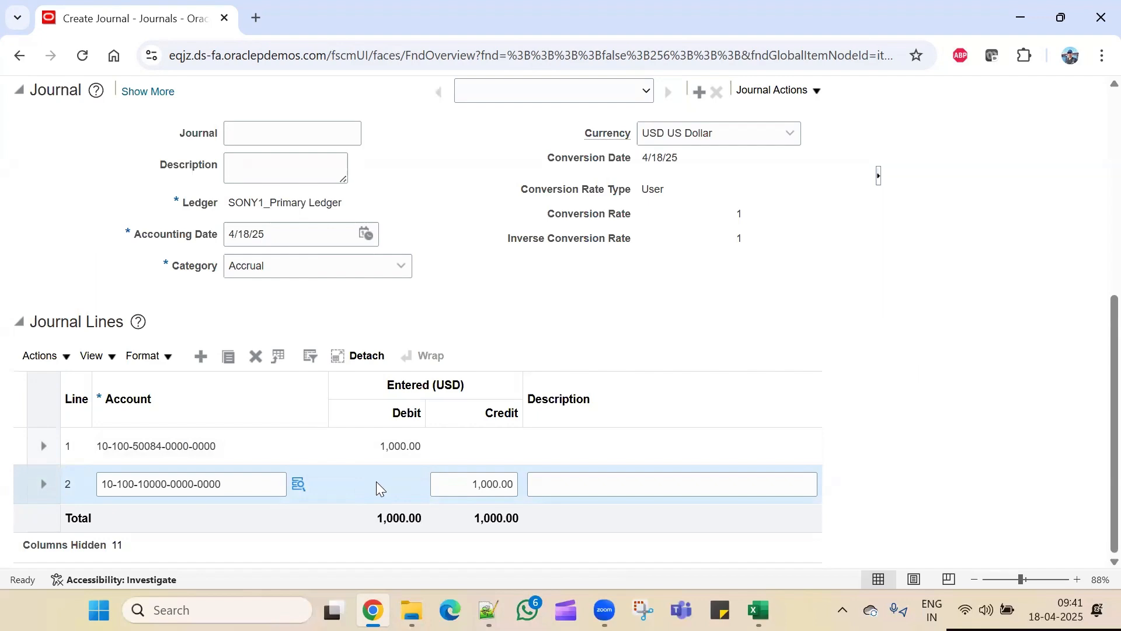
{"action": "scroll", "coordinate": [911, 379], "scroll_direction": "up", "scroll_amount": 5}
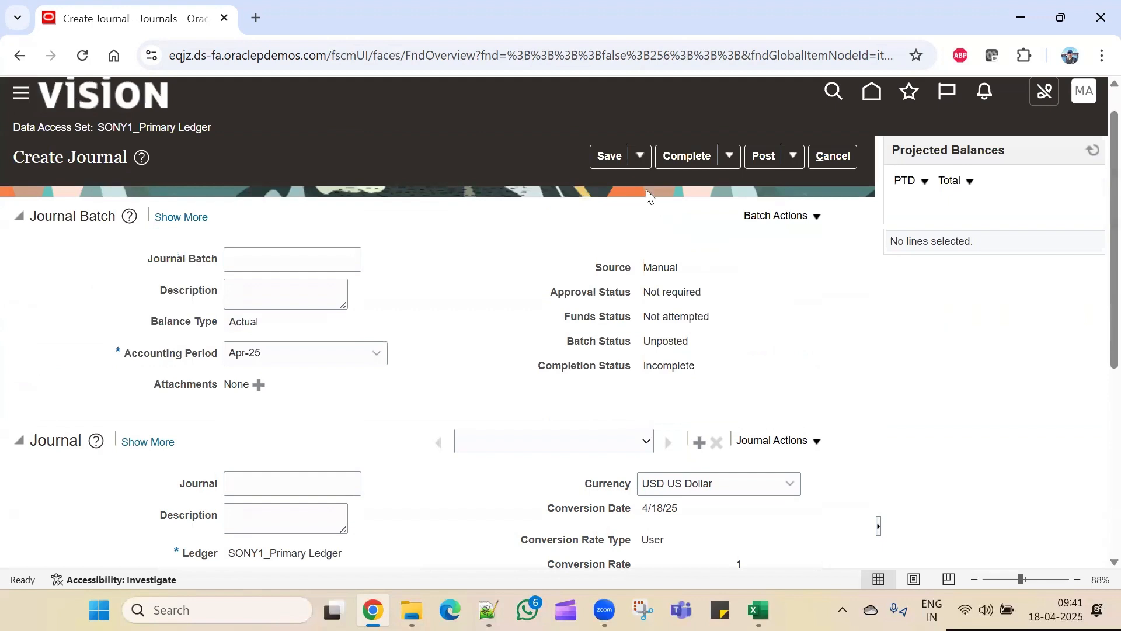
Save the Apr-25 journal batch and mark it complete
{"action": "left_click", "coordinate": [602, 157]}
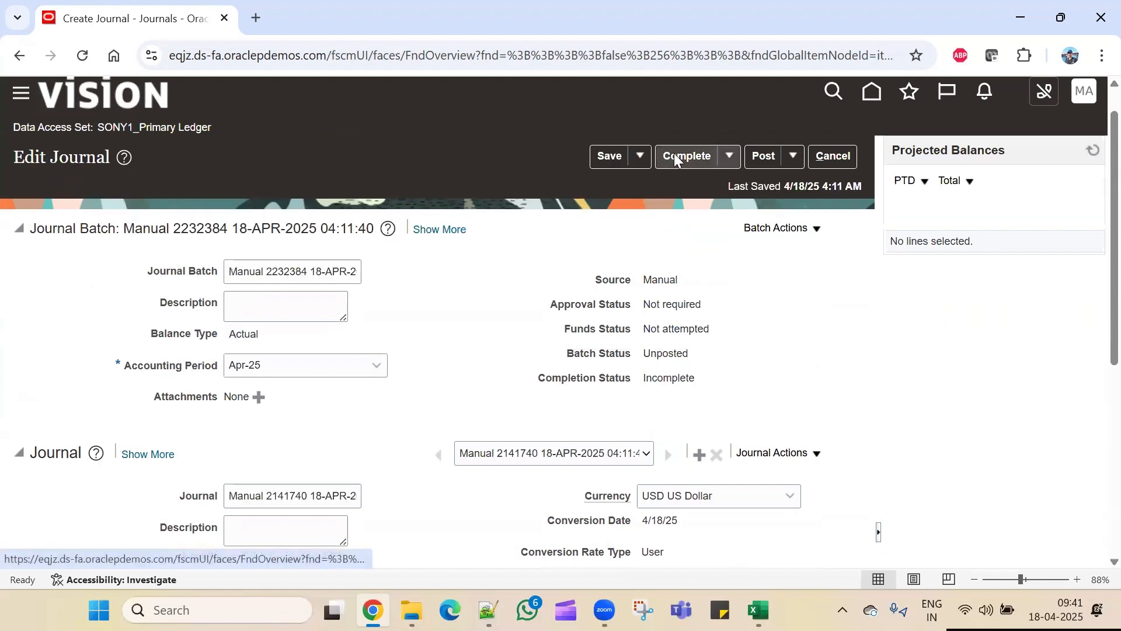
{"action": "left_click", "coordinate": [674, 153]}
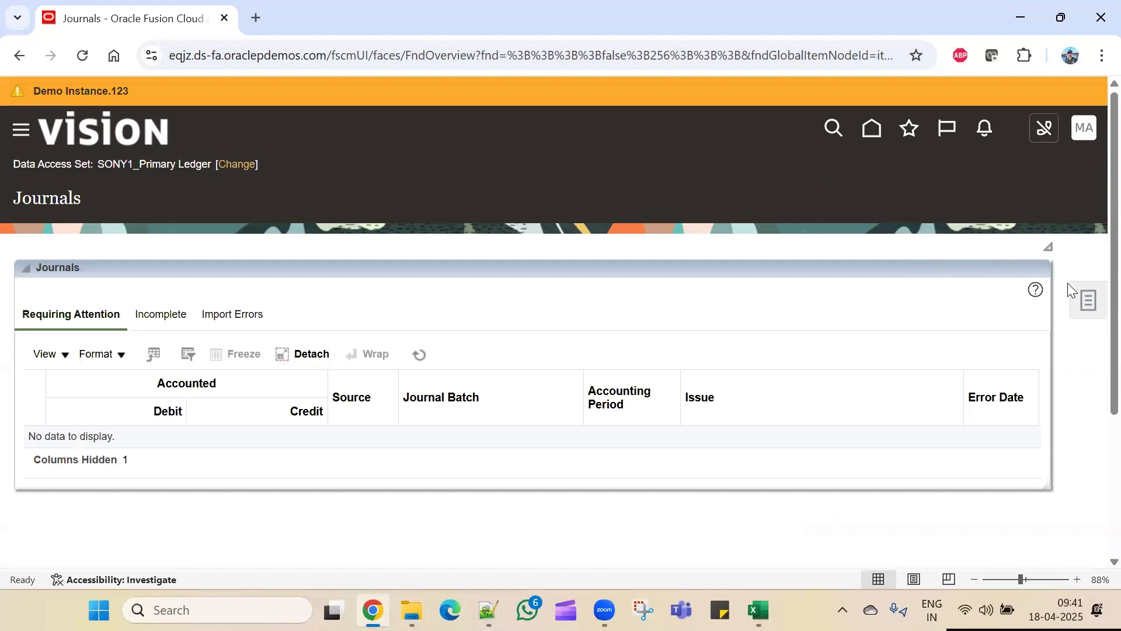
Go to Manage Journals, search for accounting period Apr-25, and open the unposted Accrual journal
{"action": "left_click", "coordinate": [1084, 299]}
{"action": "left_click", "coordinate": [997, 186]}
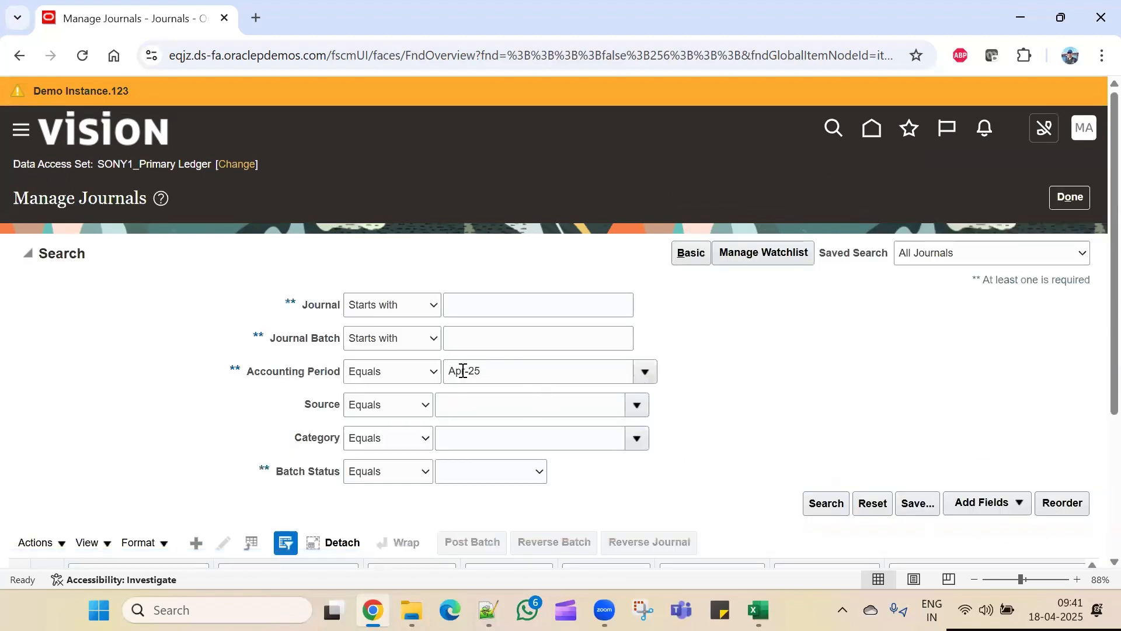
{"action": "scroll", "coordinate": [345, 388], "scroll_direction": "down", "scroll_amount": 2}
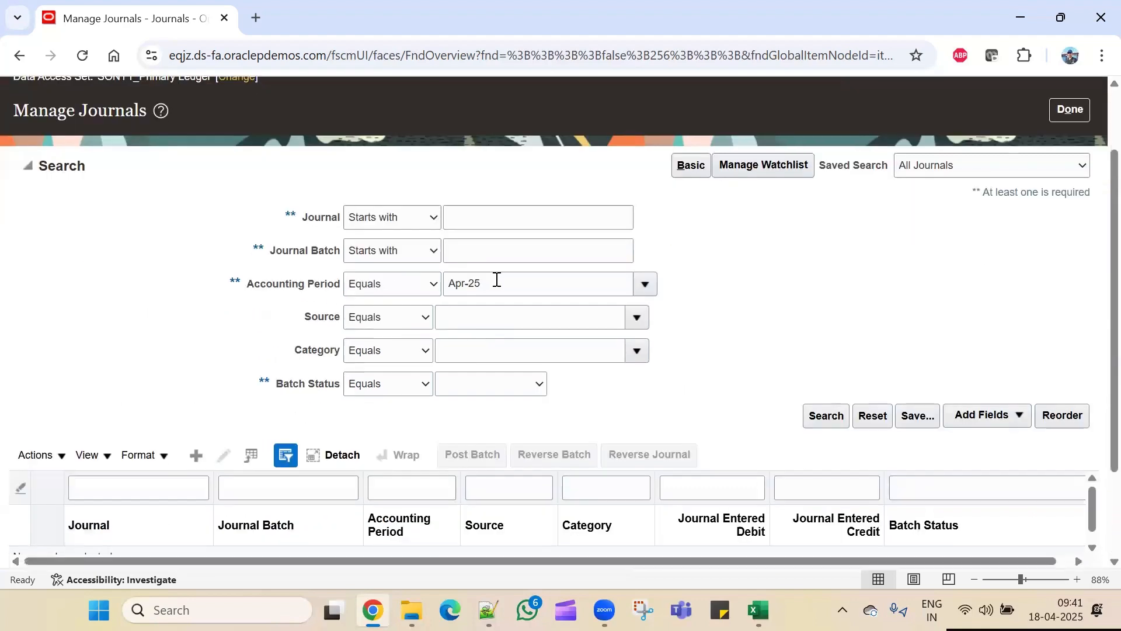
{"action": "scroll", "coordinate": [783, 359], "scroll_direction": "down", "scroll_amount": 3}
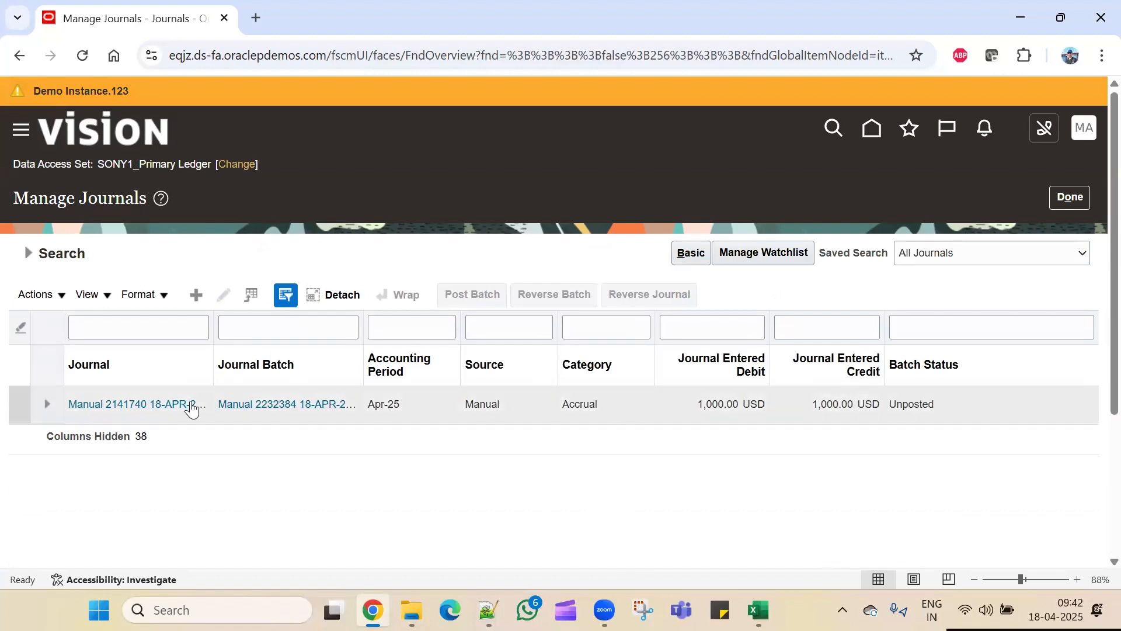
{"action": "left_click", "coordinate": [168, 402]}
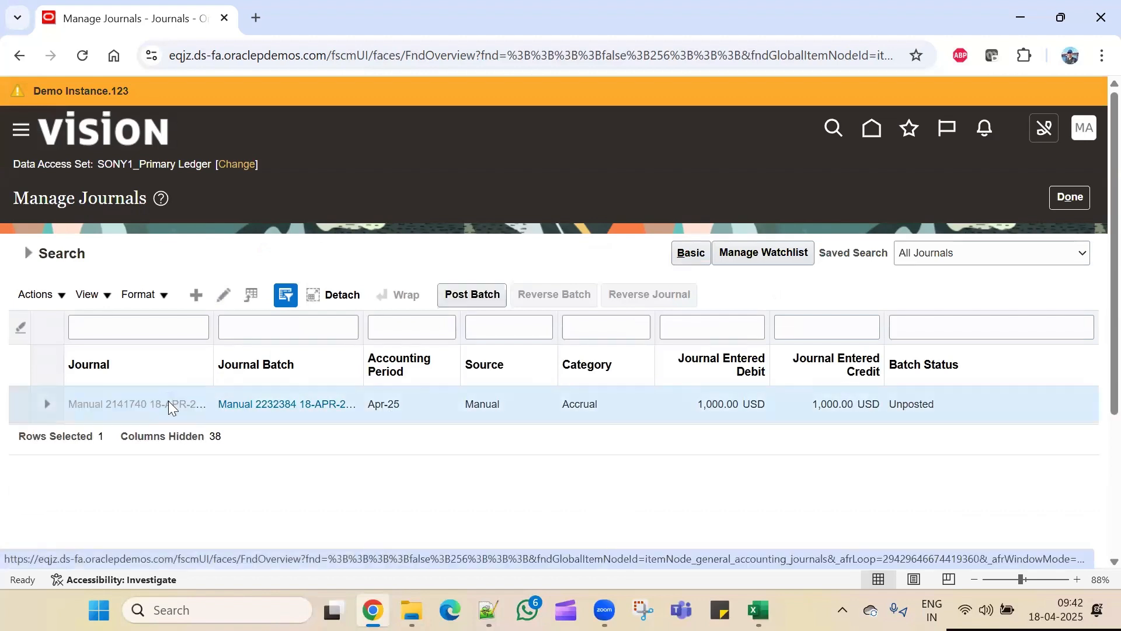
Check the journal's batch status, post the batch, acknowledge the submission, and return to the journal list
{"action": "scroll", "coordinate": [513, 356], "scroll_direction": "down", "scroll_amount": 3}
{"action": "scroll", "coordinate": [508, 350], "scroll_direction": "down", "scroll_amount": 2}
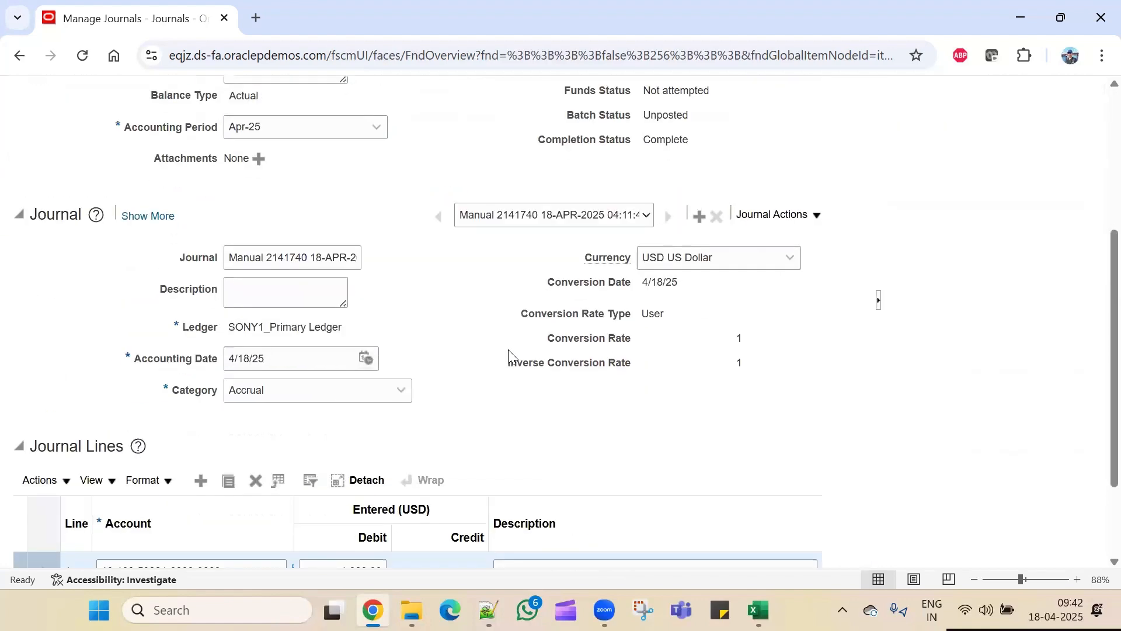
{"action": "scroll", "coordinate": [508, 358], "scroll_direction": "up", "scroll_amount": 5}
{"action": "left_click_drag", "start_coordinate": [739, 378], "coordinate": [543, 381]}
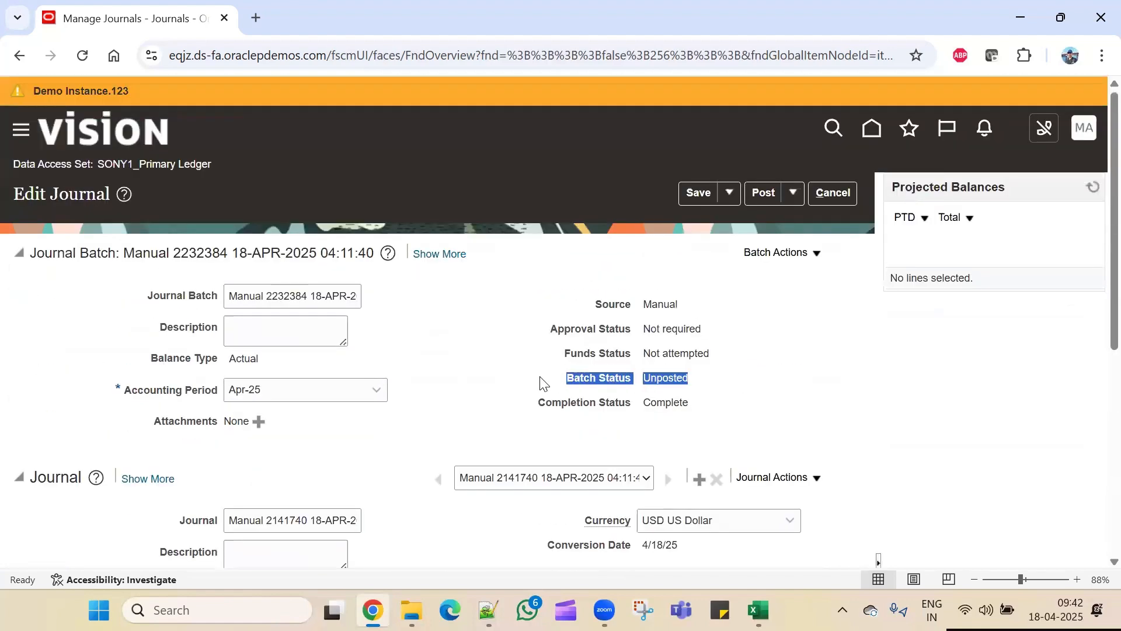
{"action": "left_click", "coordinate": [819, 360]}
{"action": "left_click", "coordinate": [791, 189]}
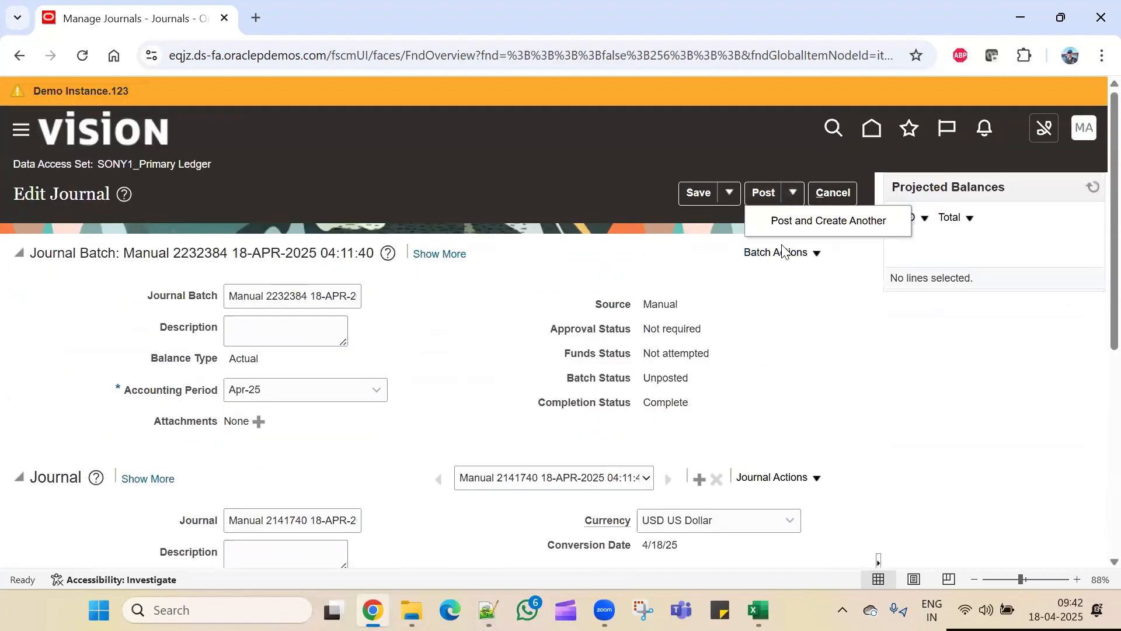
{"action": "left_click", "coordinate": [759, 188]}
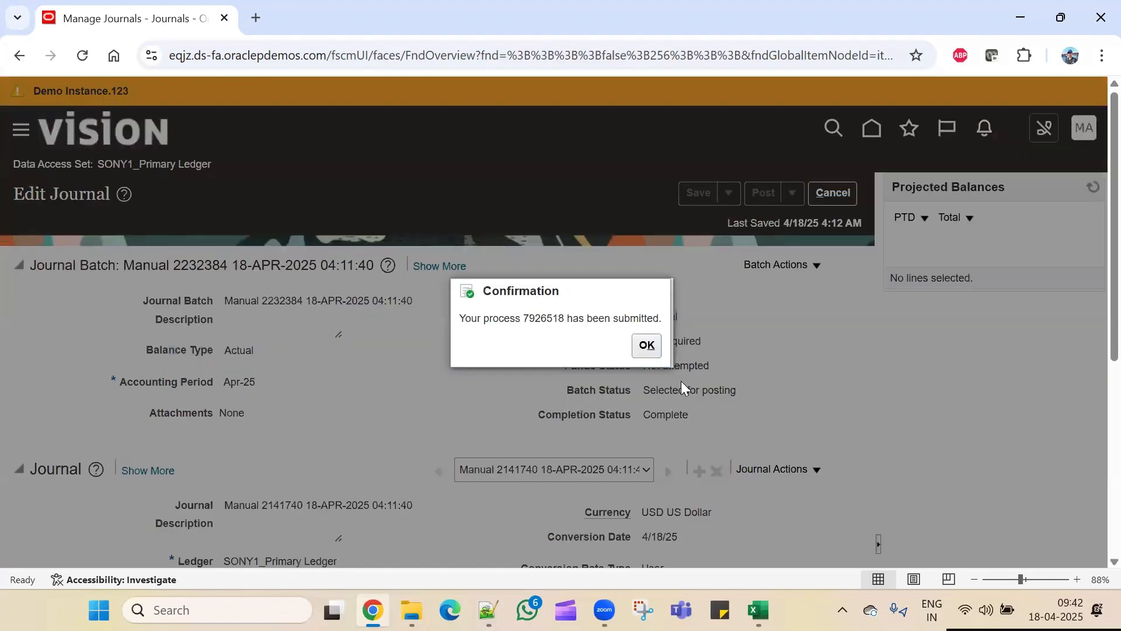
{"action": "left_click", "coordinate": [647, 344]}
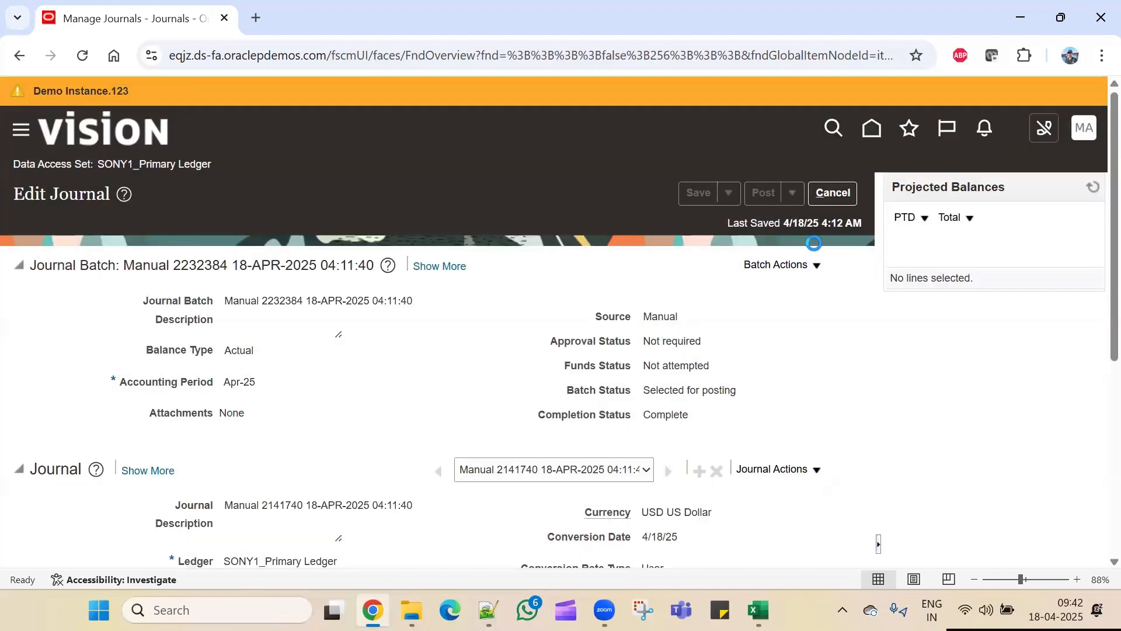
{"action": "left_click", "coordinate": [827, 195]}
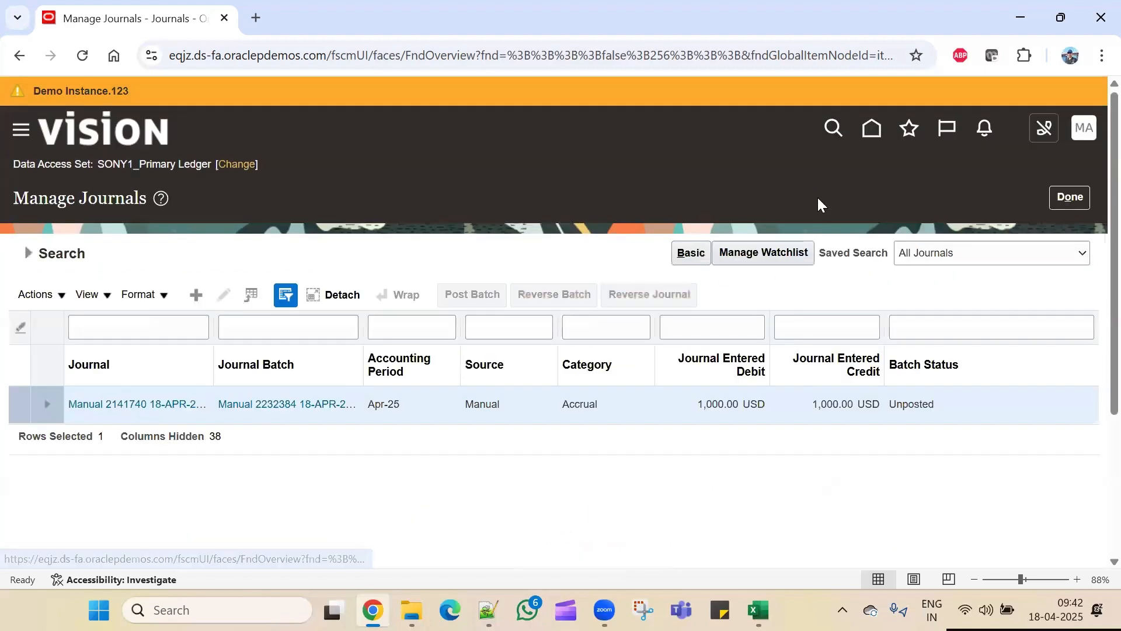
Rerun the Apr-25 journal search to check the batch's posting status, and return to the home page
{"action": "left_click", "coordinate": [27, 254]}
{"action": "left_click", "coordinate": [826, 503]}
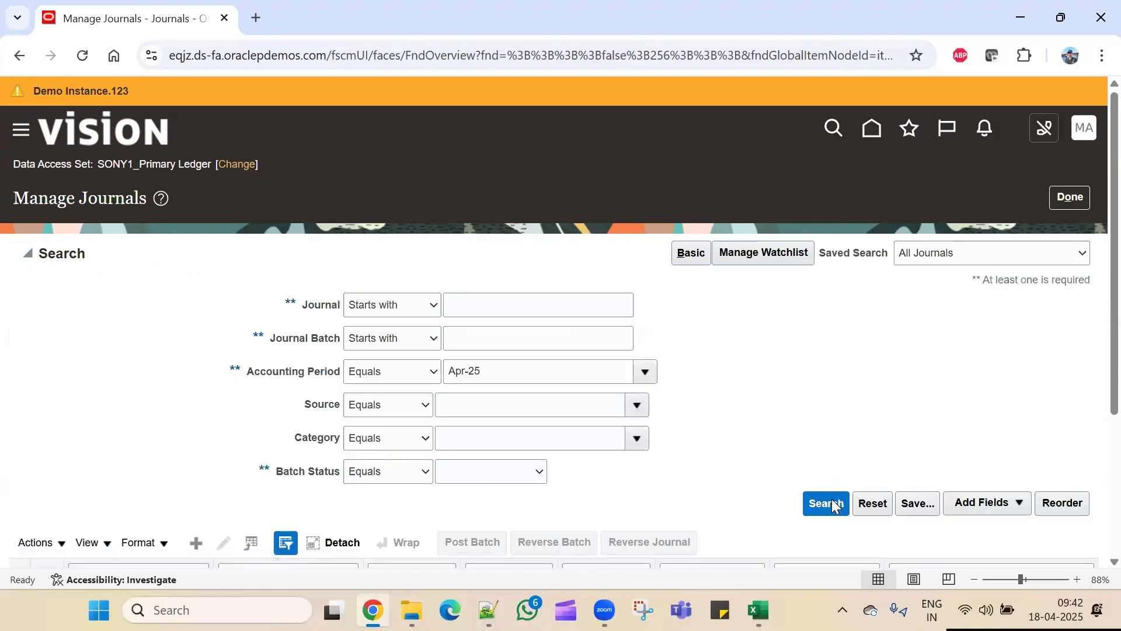
{"action": "scroll", "coordinate": [832, 427], "scroll_direction": "down", "scroll_amount": 3}
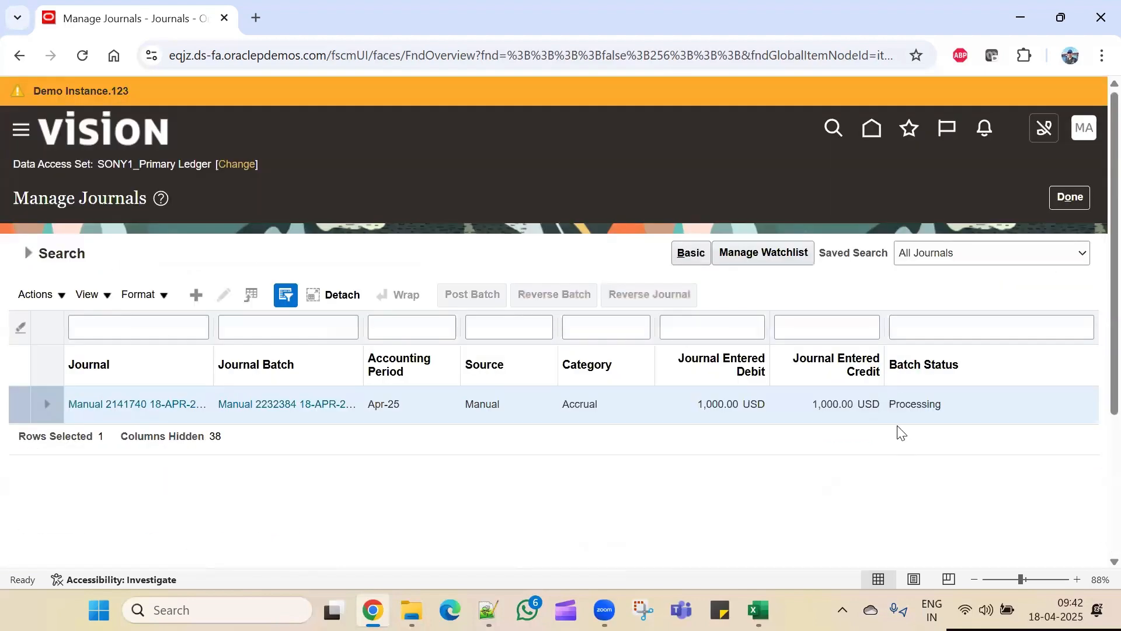
{"action": "left_click", "coordinate": [27, 252]}
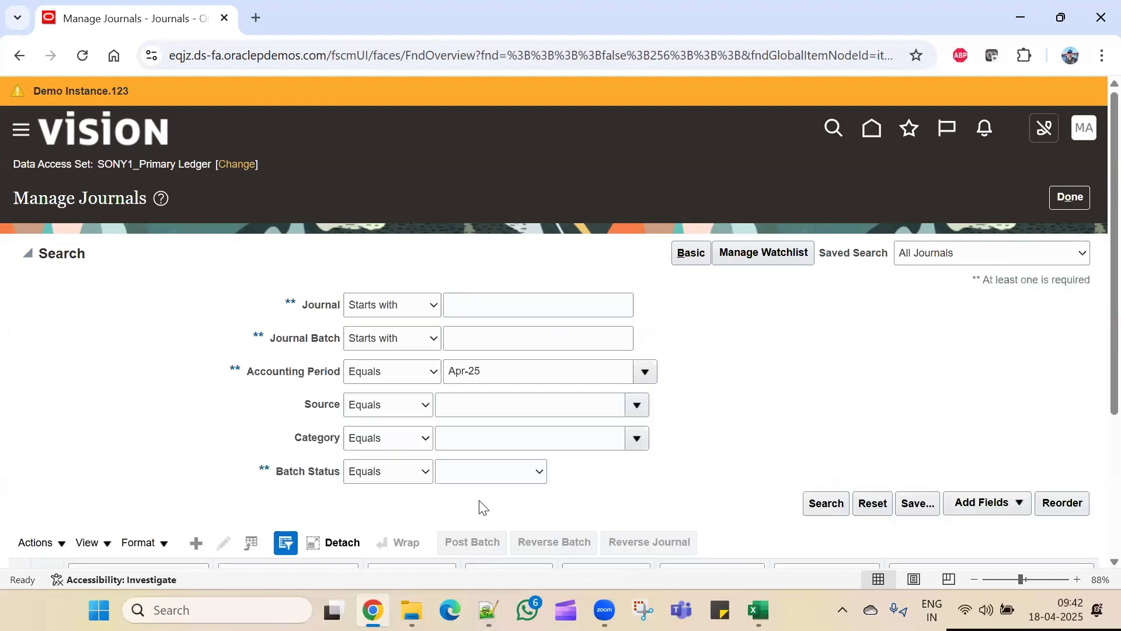
{"action": "left_click", "coordinate": [489, 475]}
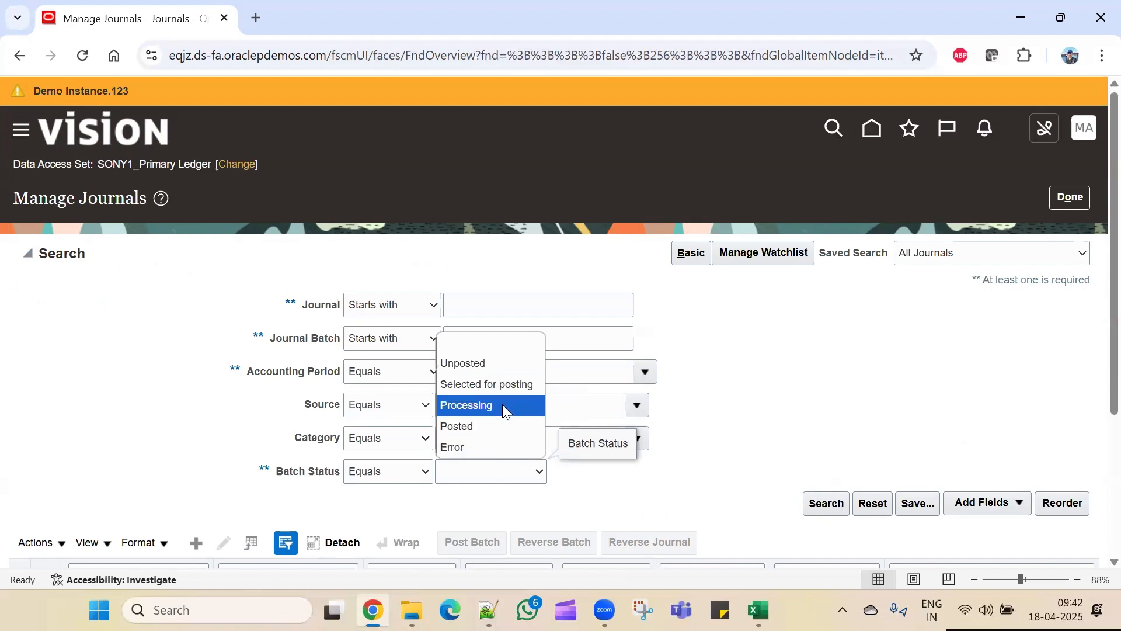
{"action": "left_click", "coordinate": [831, 519]}
{"action": "left_click", "coordinate": [826, 503]}
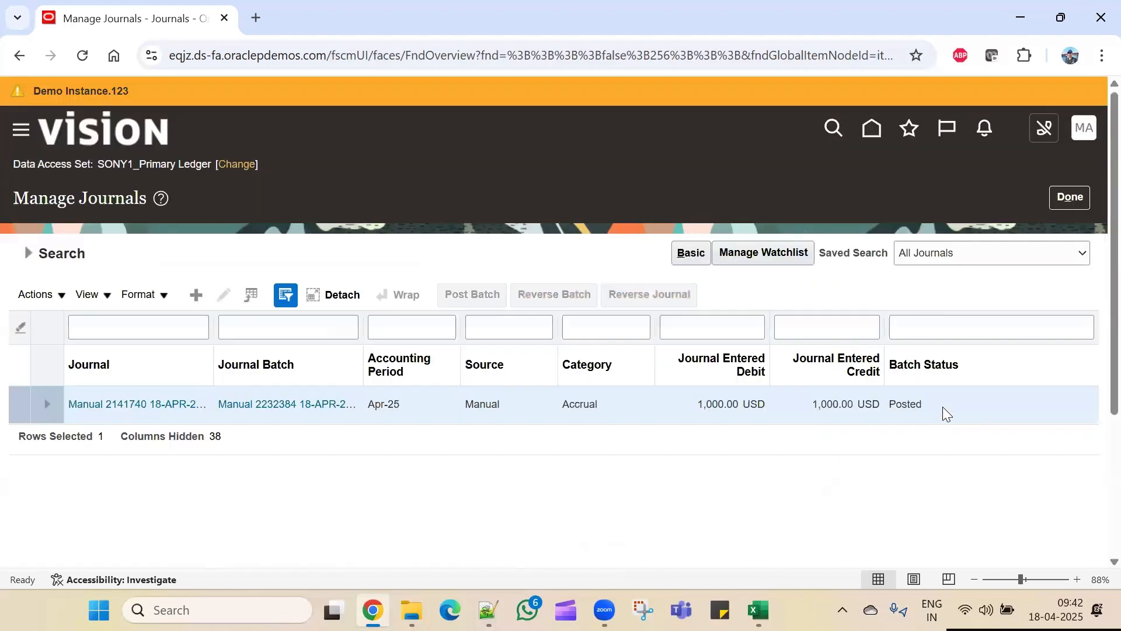
{"action": "left_click_drag", "start_coordinate": [942, 407], "coordinate": [890, 408]}
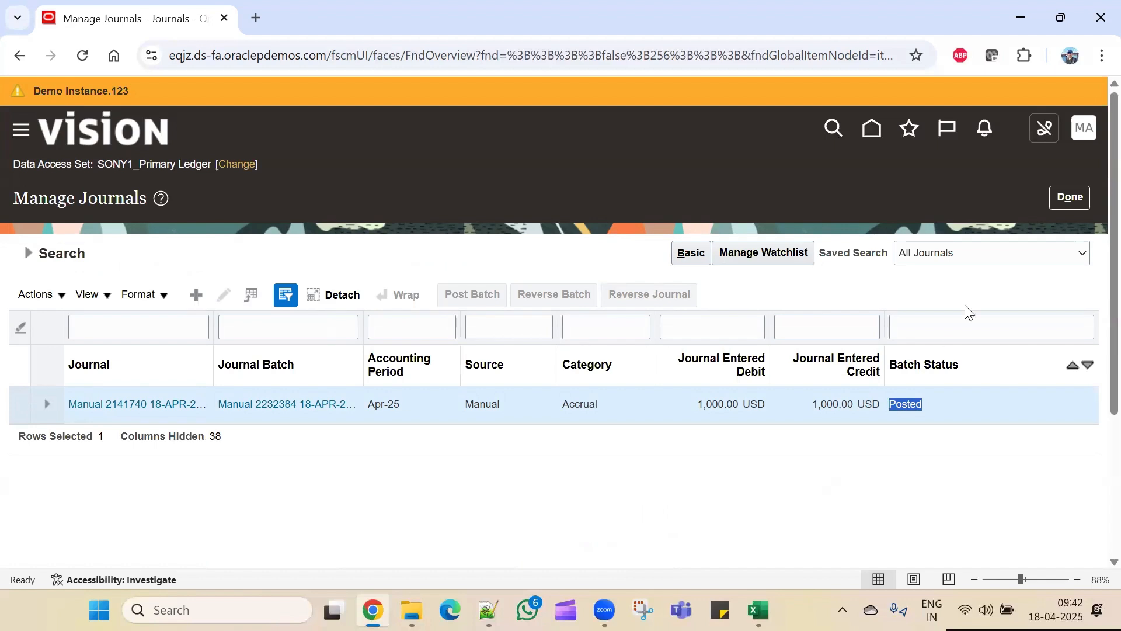
{"action": "left_click", "coordinate": [1066, 197]}
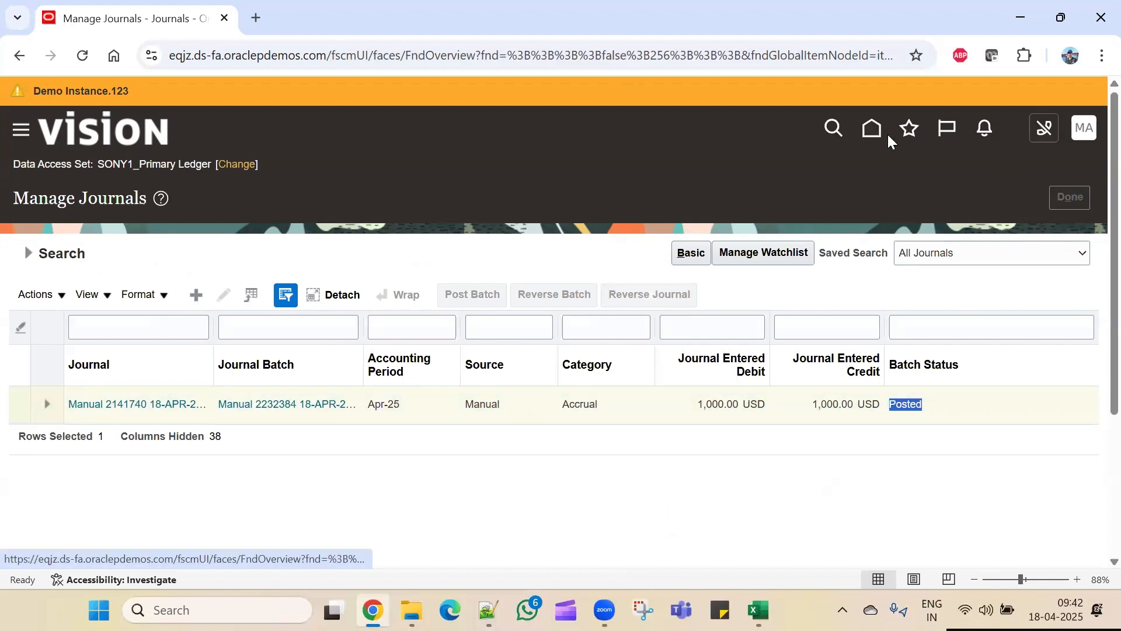
{"action": "left_click", "coordinate": [871, 130]}
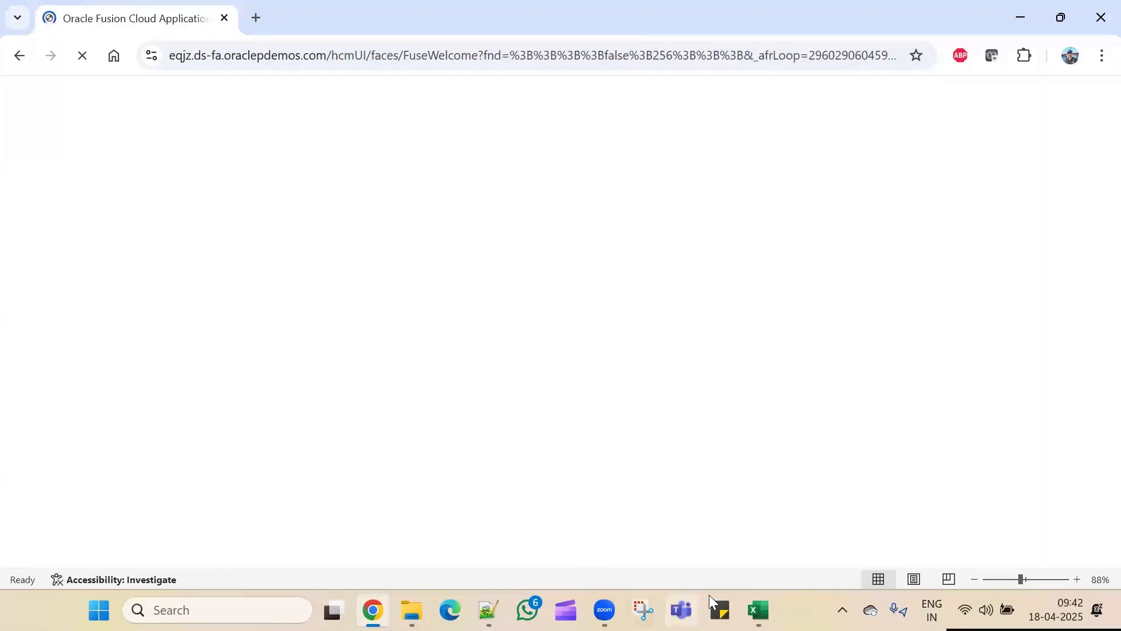
Switch to the Excel setup workbook and fill cells E33:E34 green for Open Current Period and the journal entry task
{"action": "key", "text": "alt+Tab"}
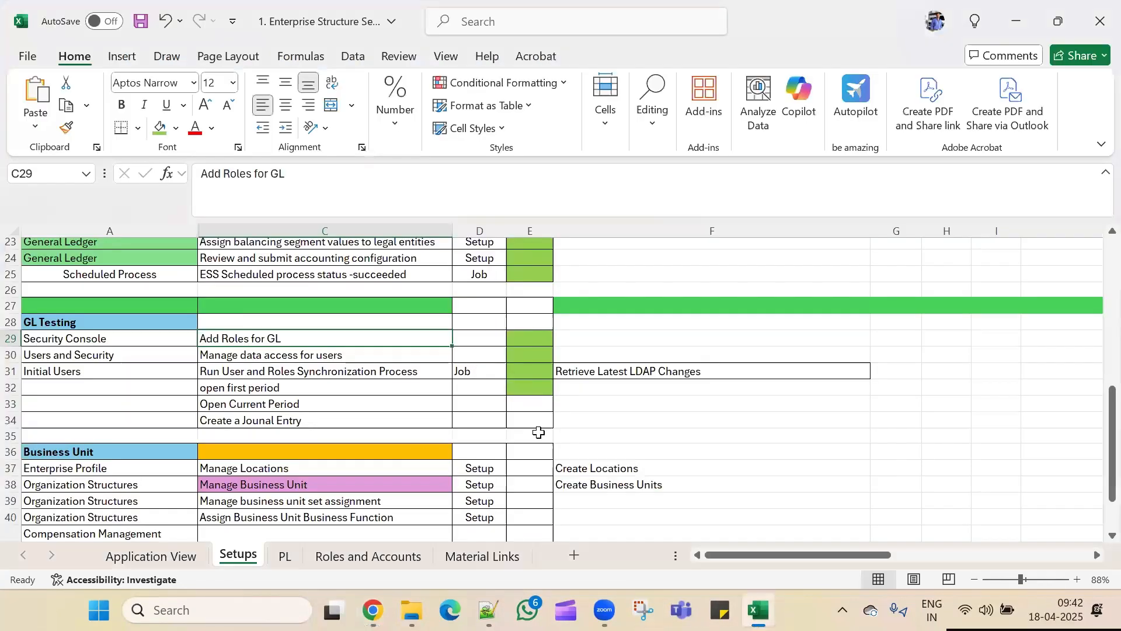
{"action": "left_click_drag", "start_coordinate": [536, 402], "coordinate": [535, 420]}
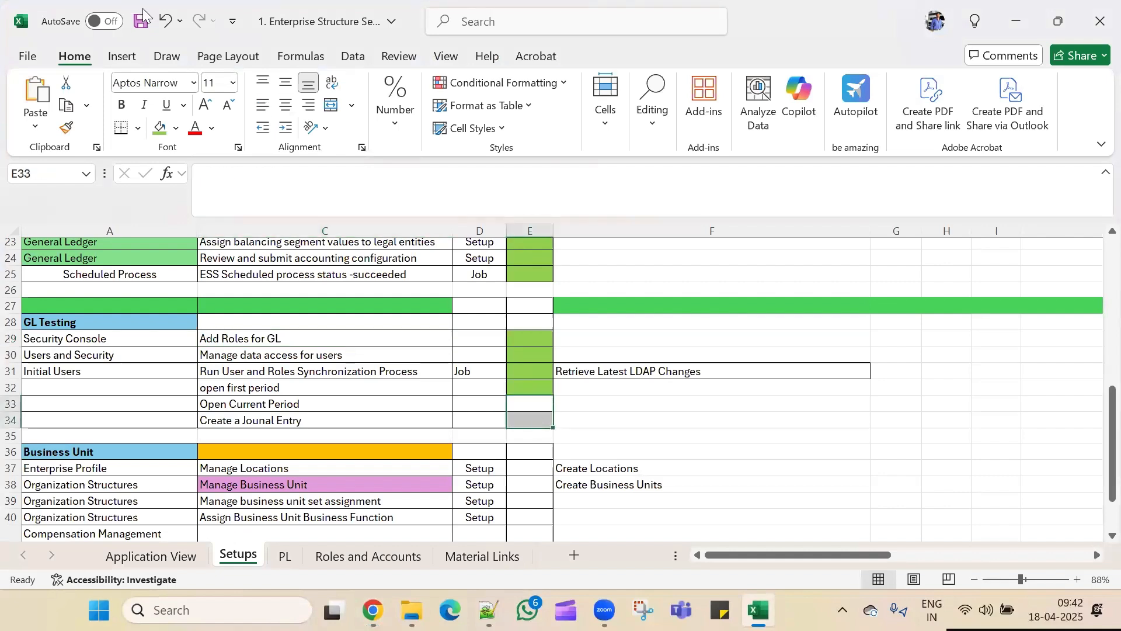
{"action": "left_click", "coordinate": [160, 128]}
{"action": "left_click", "coordinate": [727, 434]}
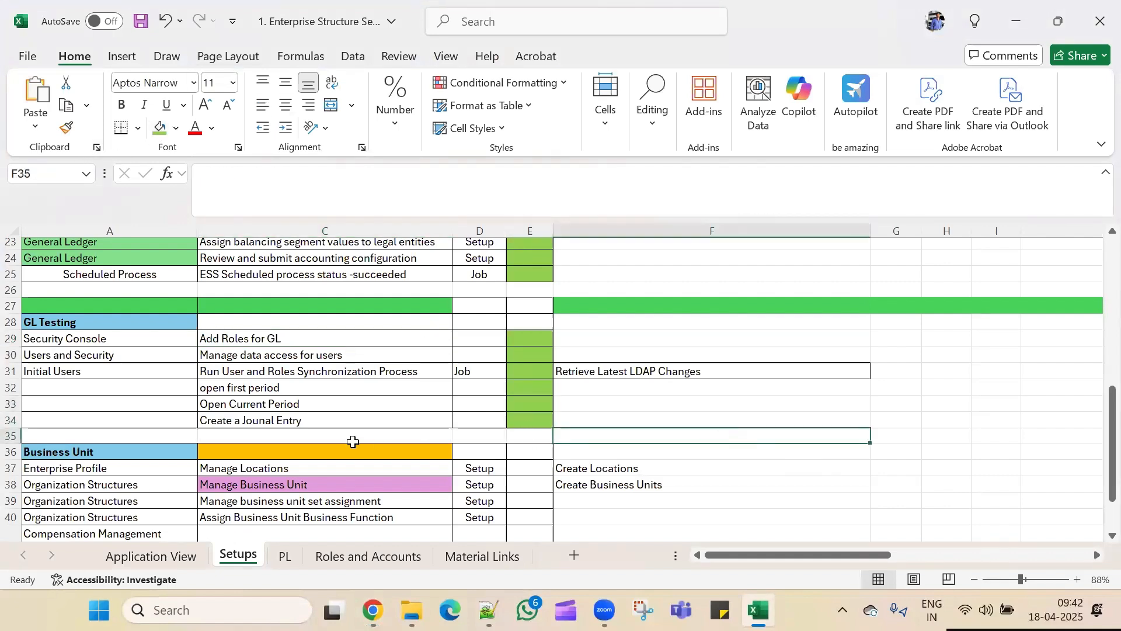
Look through the Business Unit tasks on the Setups sheet and the division, ledger and business unit structure notes on the PL sheet
{"action": "scroll", "coordinate": [353, 440], "scroll_direction": "down", "scroll_amount": 3}
{"action": "scroll", "coordinate": [351, 442], "scroll_direction": "up", "scroll_amount": 2}
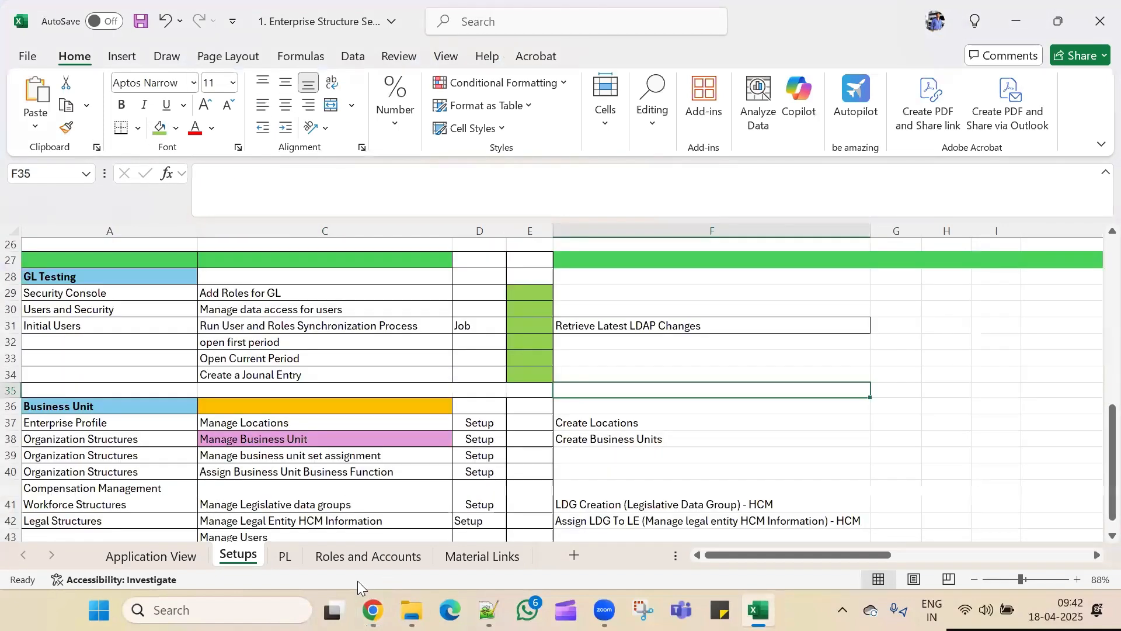
{"action": "left_click", "coordinate": [285, 557]}
{"action": "scroll", "coordinate": [386, 447], "scroll_direction": "down", "scroll_amount": 10}
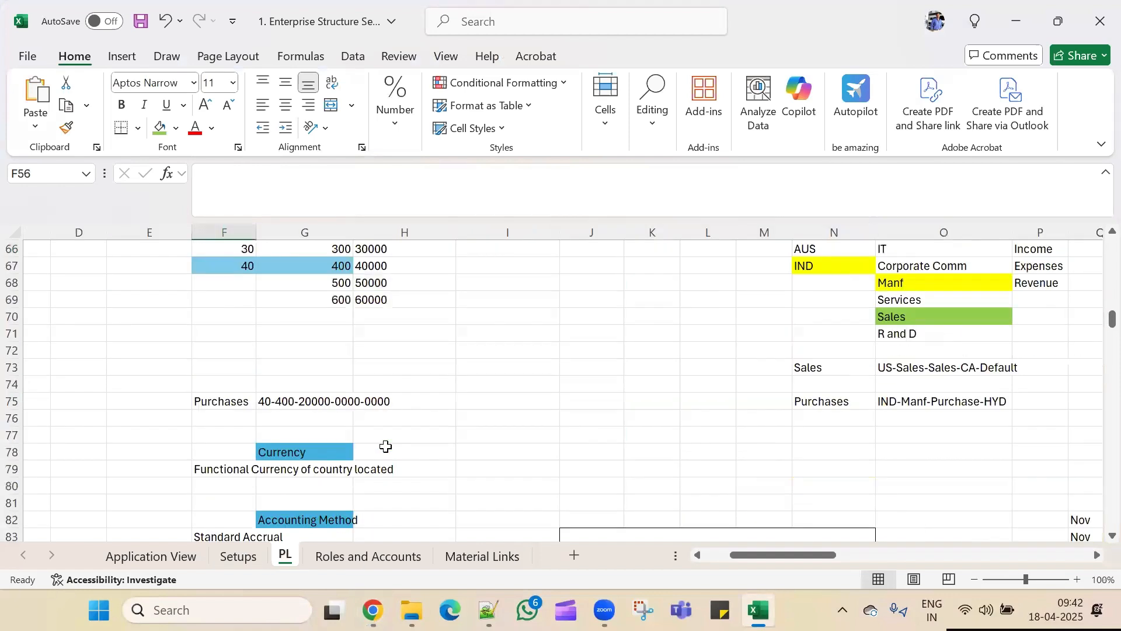
{"action": "scroll", "coordinate": [386, 447], "scroll_direction": "down", "scroll_amount": 13}
{"action": "scroll", "coordinate": [386, 447], "scroll_direction": "up", "scroll_amount": 4}
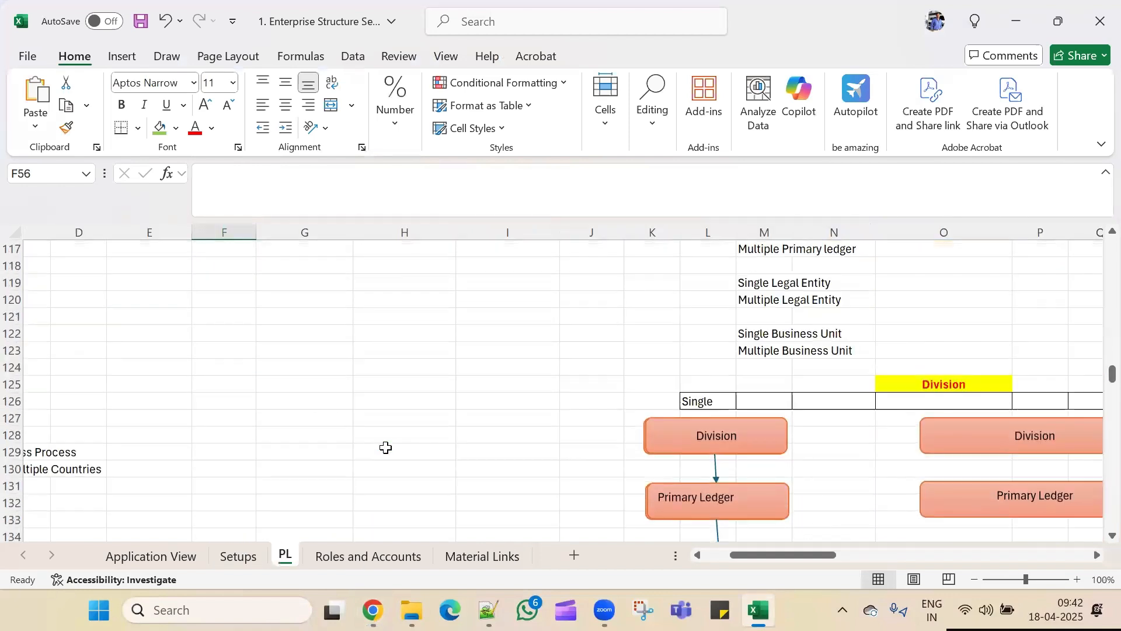
{"action": "scroll", "coordinate": [385, 447], "scroll_direction": "up", "scroll_amount": 2}
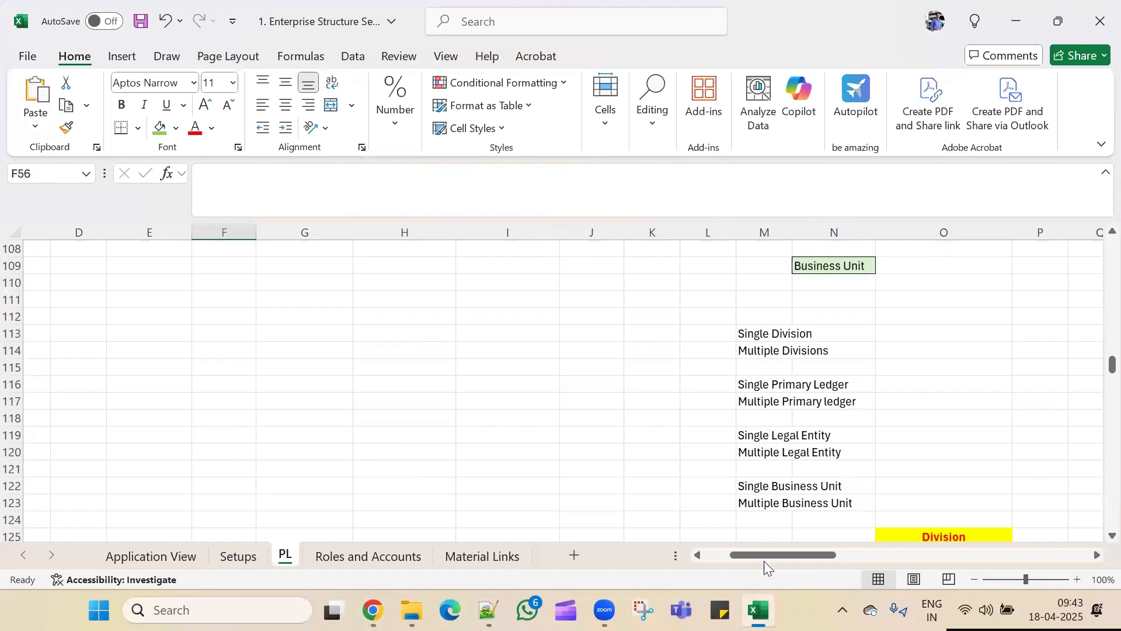
{"action": "left_click_drag", "start_coordinate": [769, 556], "coordinate": [721, 556]}
{"action": "scroll", "coordinate": [625, 471], "scroll_direction": "down", "scroll_amount": 5}
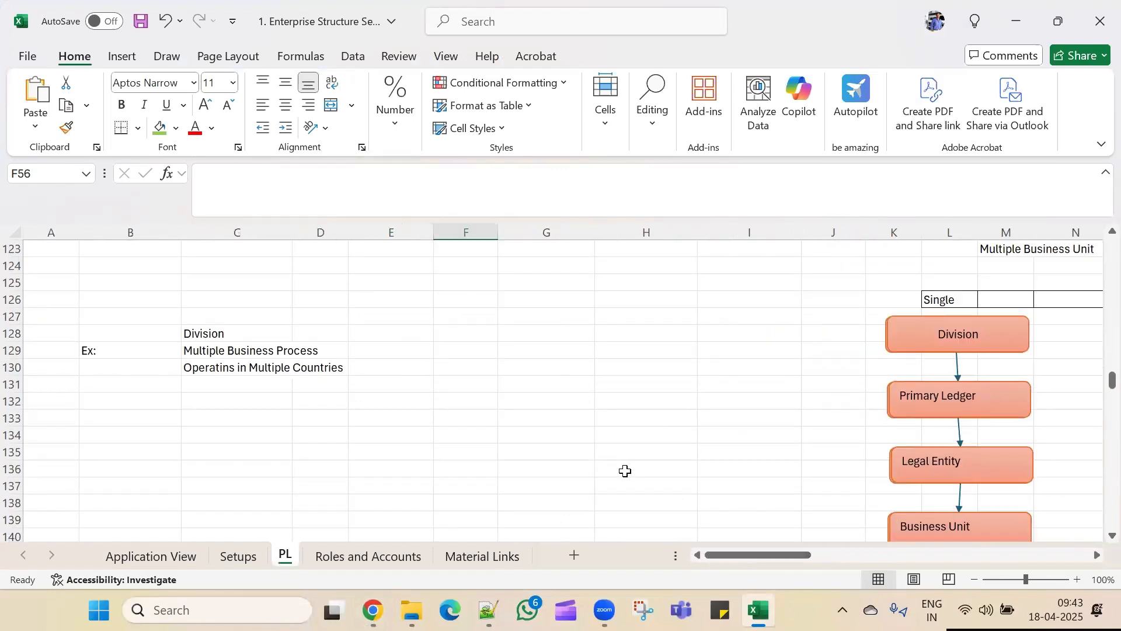
{"action": "scroll", "coordinate": [625, 470], "scroll_direction": "down", "scroll_amount": 3}
{"action": "scroll", "coordinate": [625, 470], "scroll_direction": "up", "scroll_amount": 5}
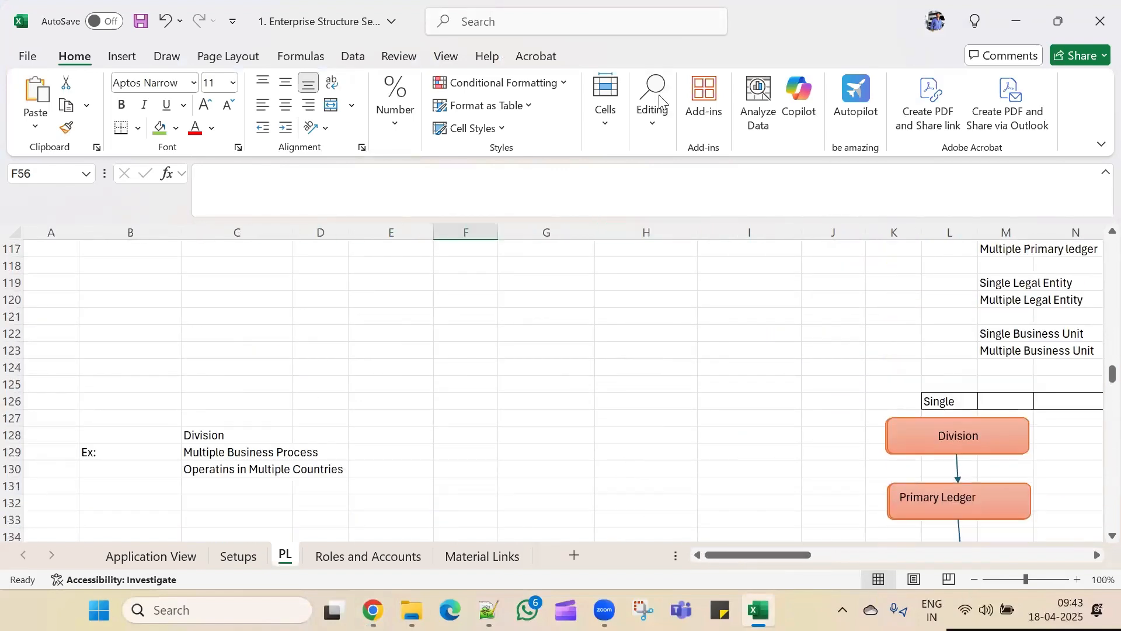